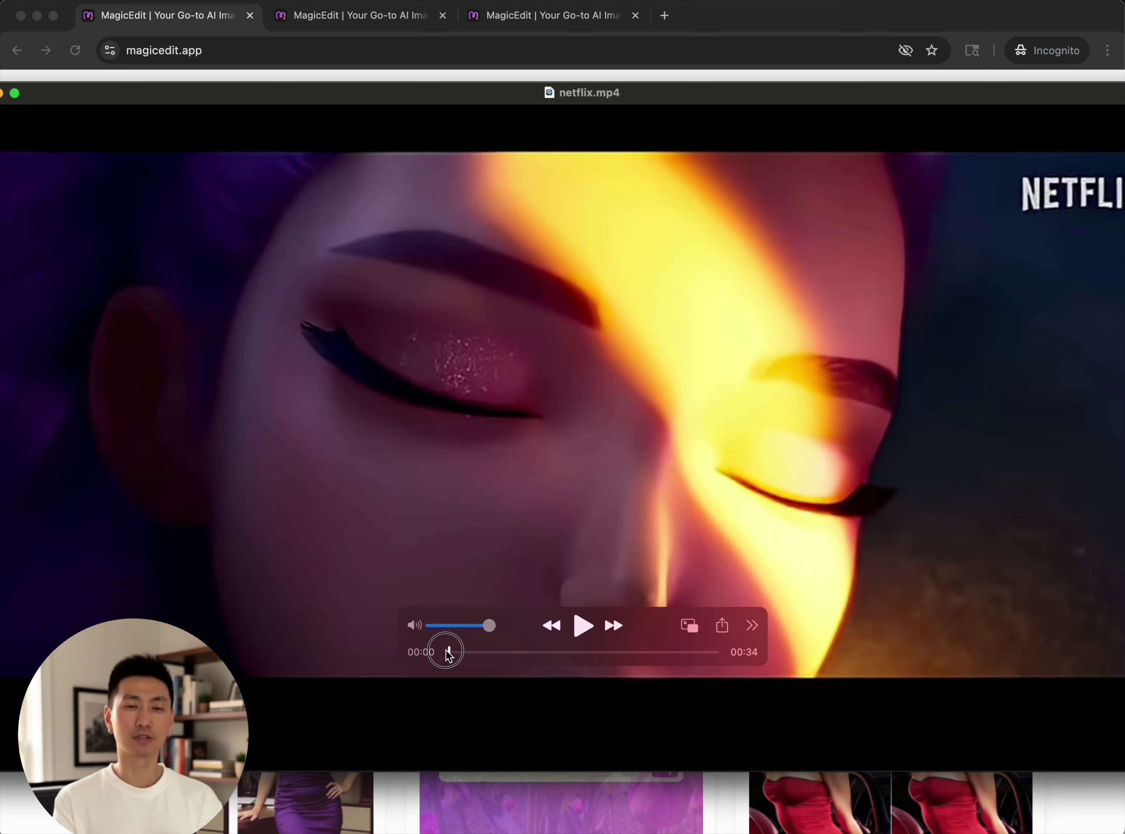
Step: Scrub through netflix.mp4 to about its midpoint and back to the start
drag(447, 648, 578, 652)
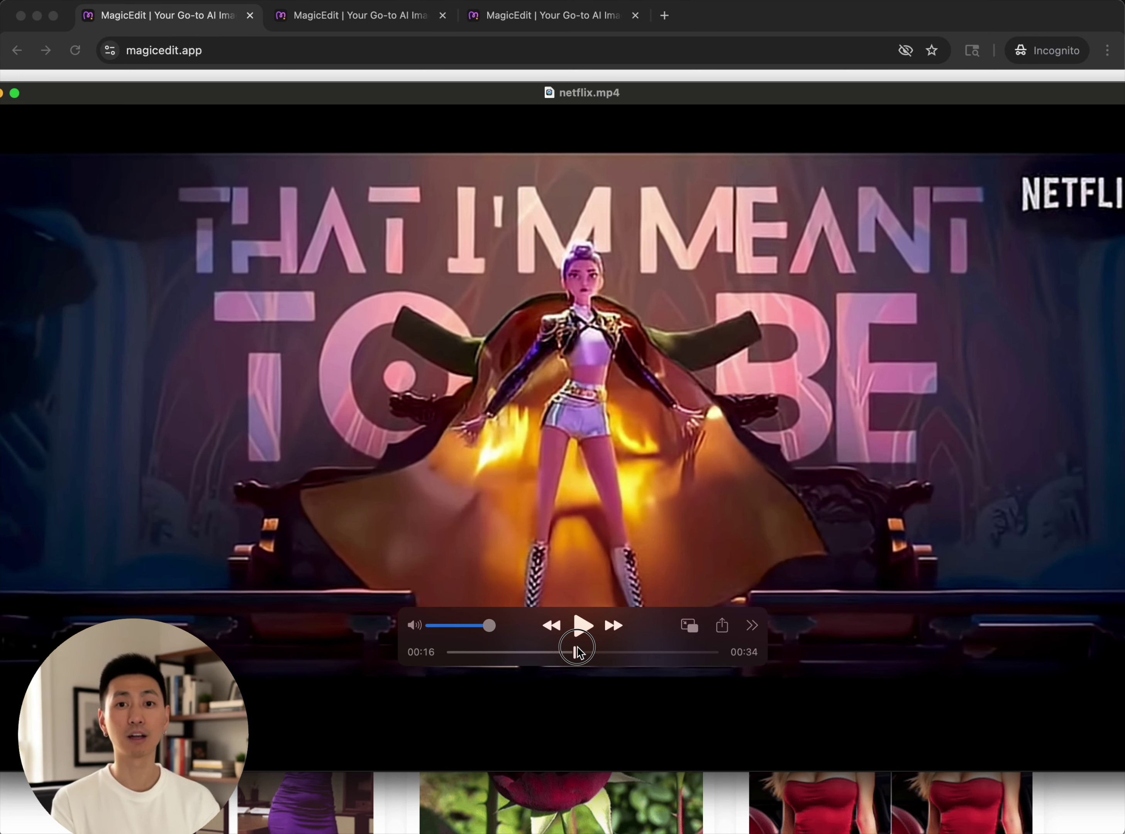
drag(577, 652, 448, 653)
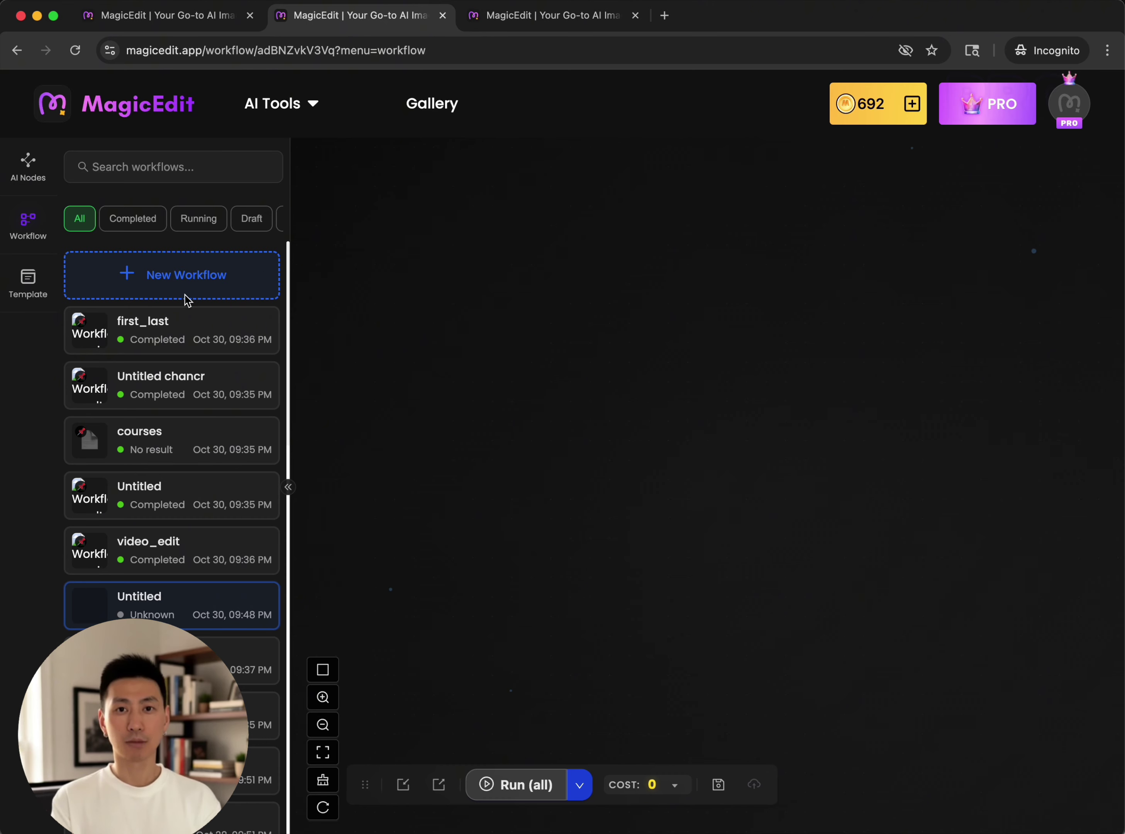
Step: Create a new workflow named "demon"
click(187, 281)
text(demon)
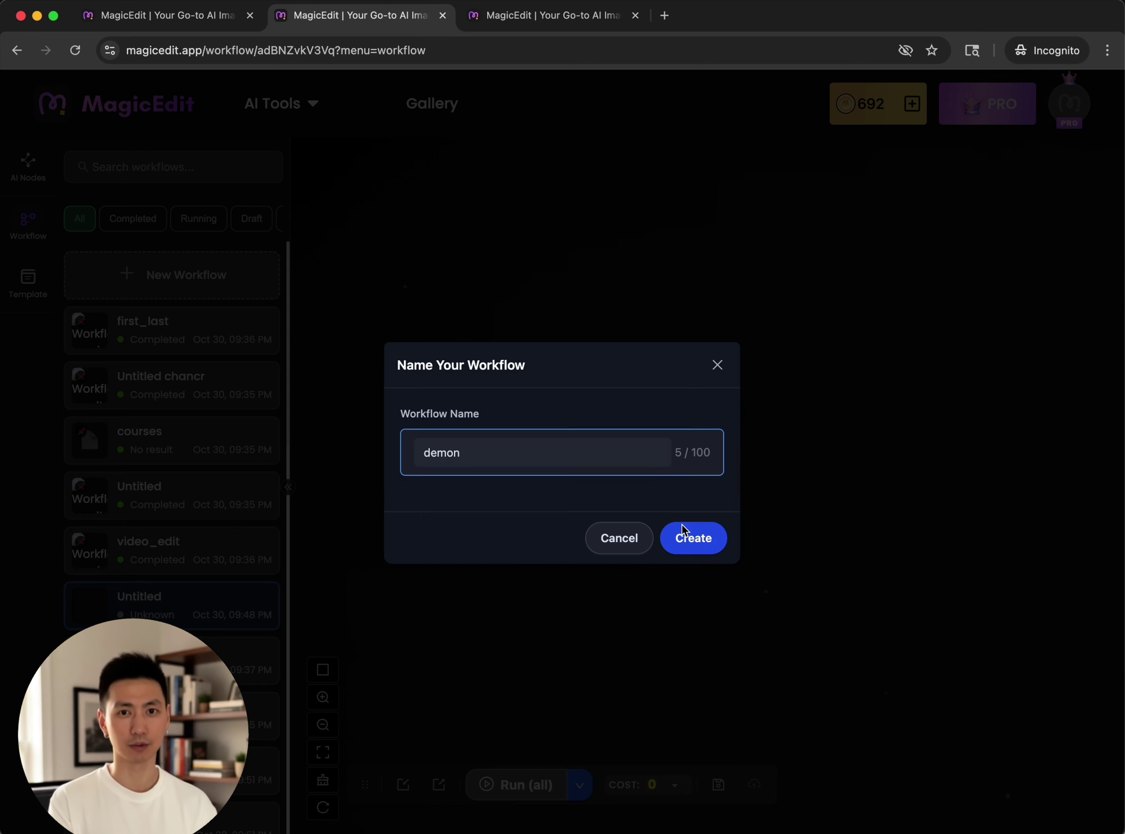
click(683, 532)
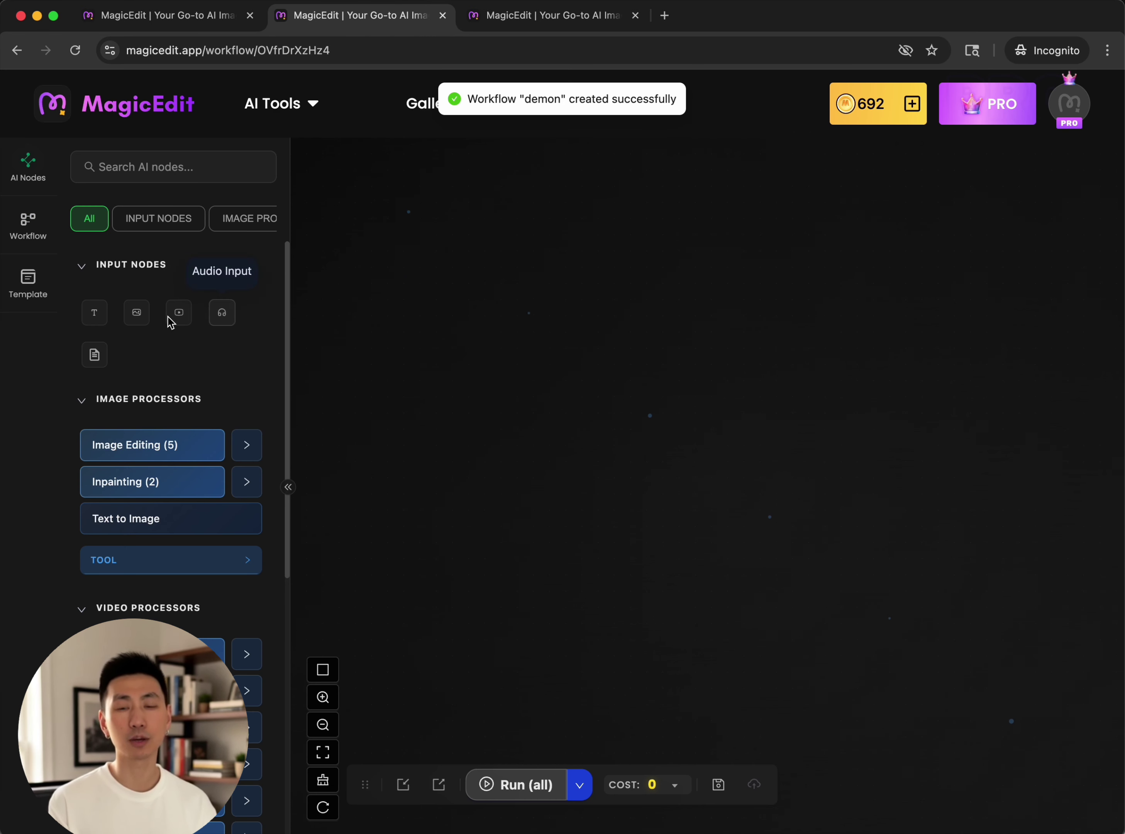
Step: Add a video input node to the canvas and load netflix.mp4 from the kpop_demonslayer folder into it
click(180, 313)
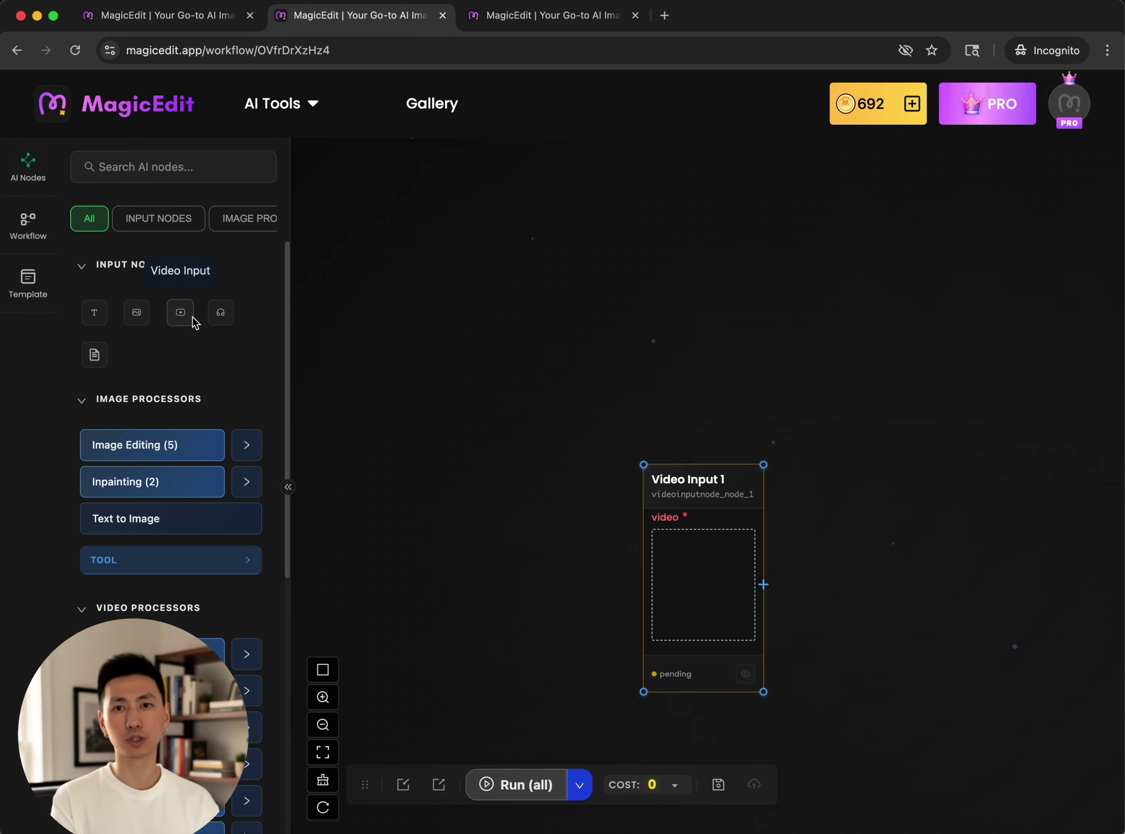
drag(665, 454, 550, 354)
click(575, 476)
click(1101, 633)
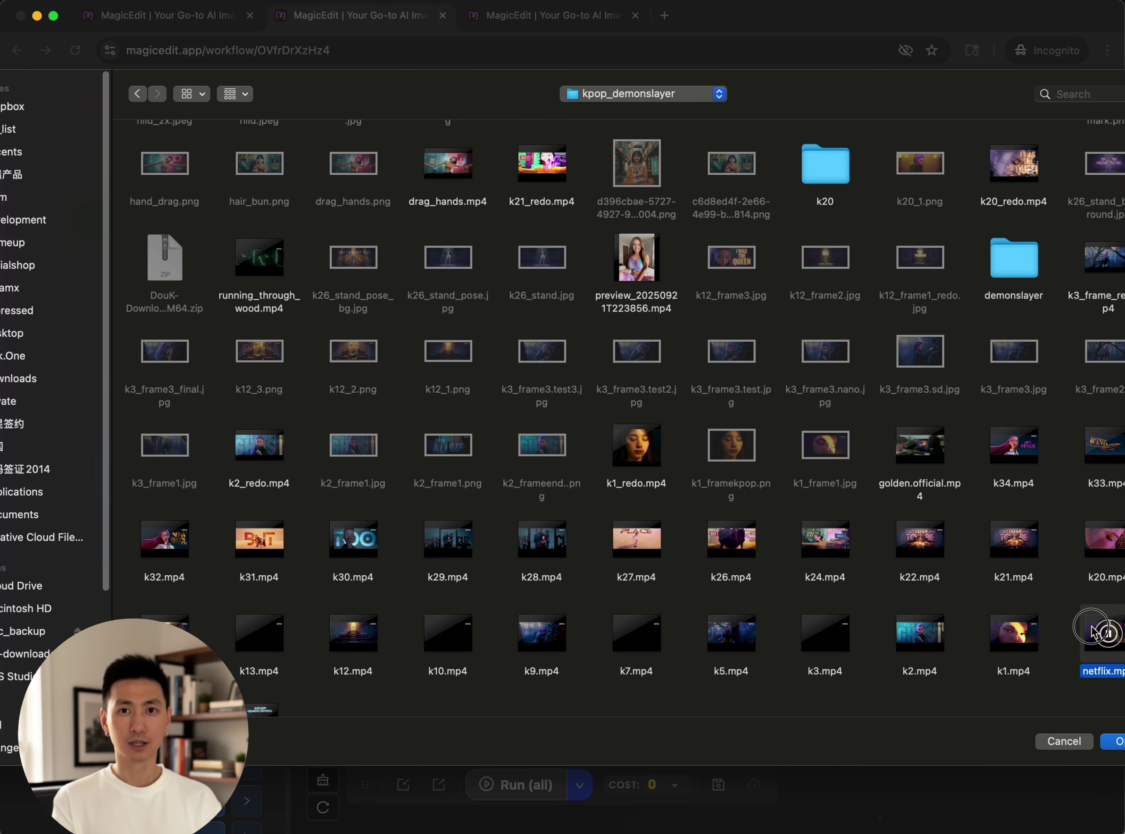
click(1114, 744)
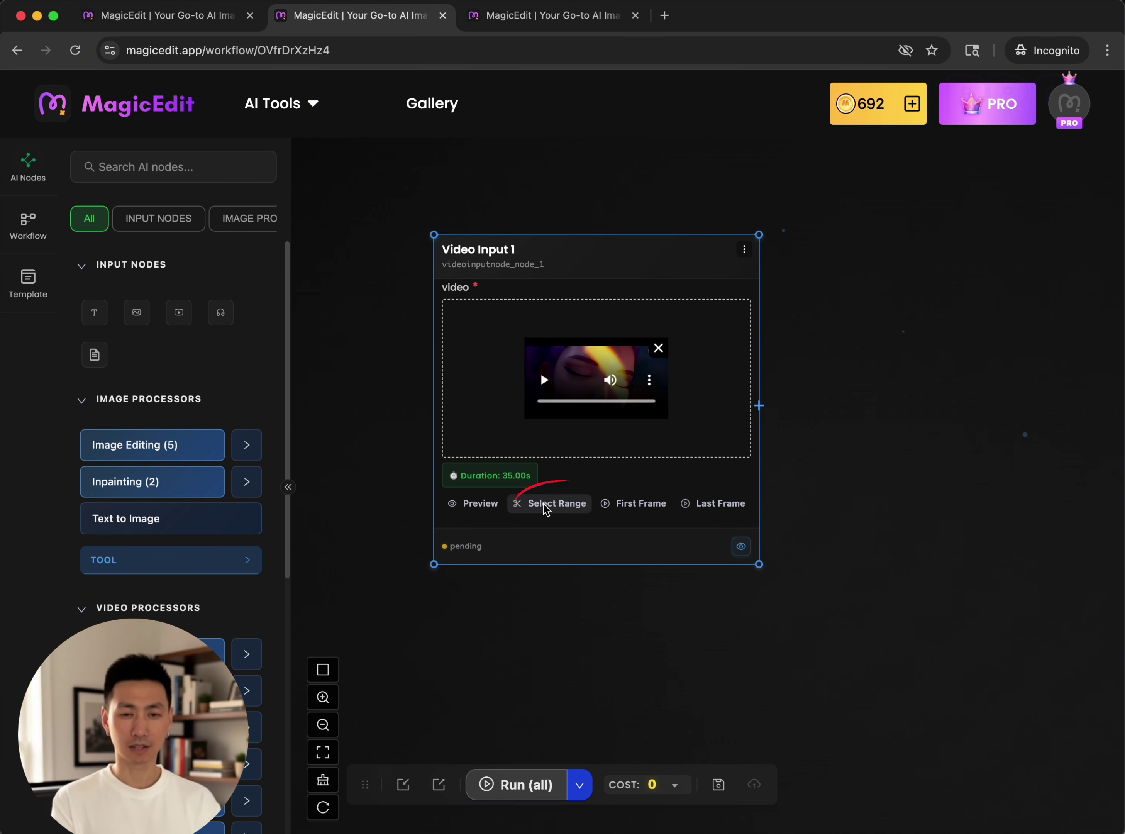
Step: Extract frame 44 of the loaded video as an image node and close the clip selection dialog
click(563, 511)
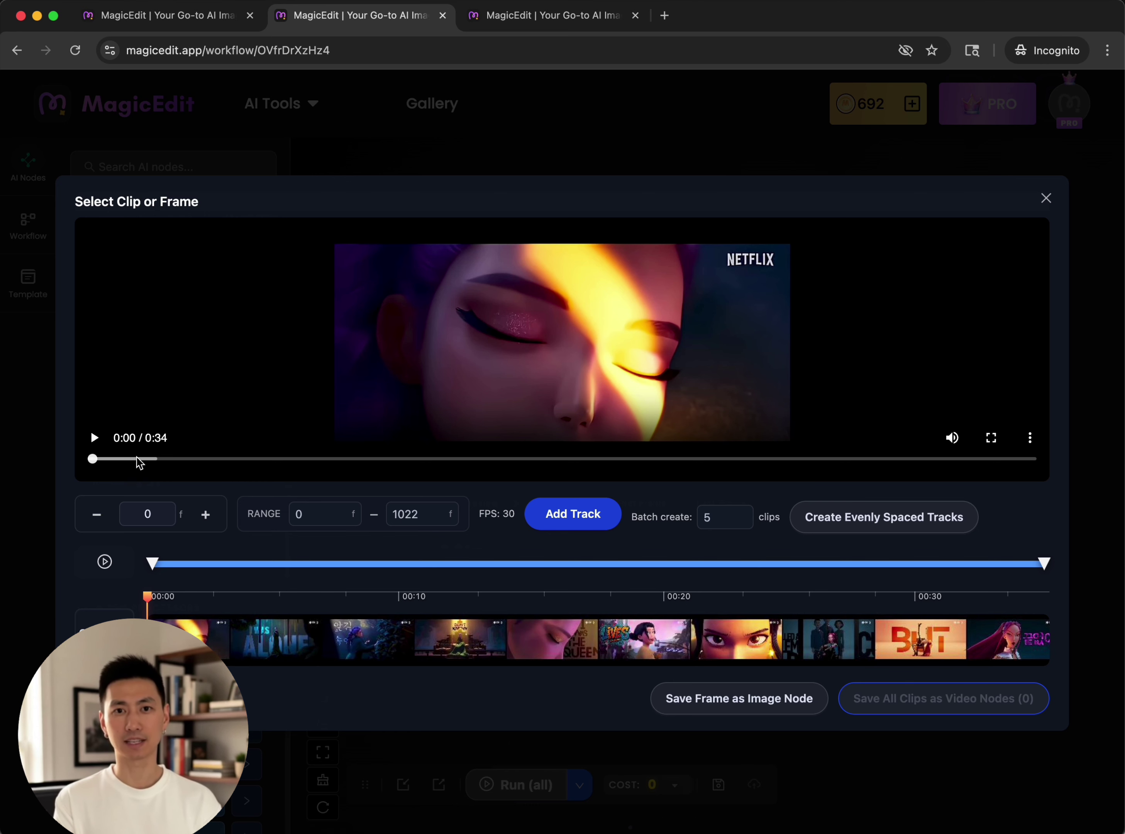
click(93, 460)
drag(93, 460, 134, 460)
click(153, 515)
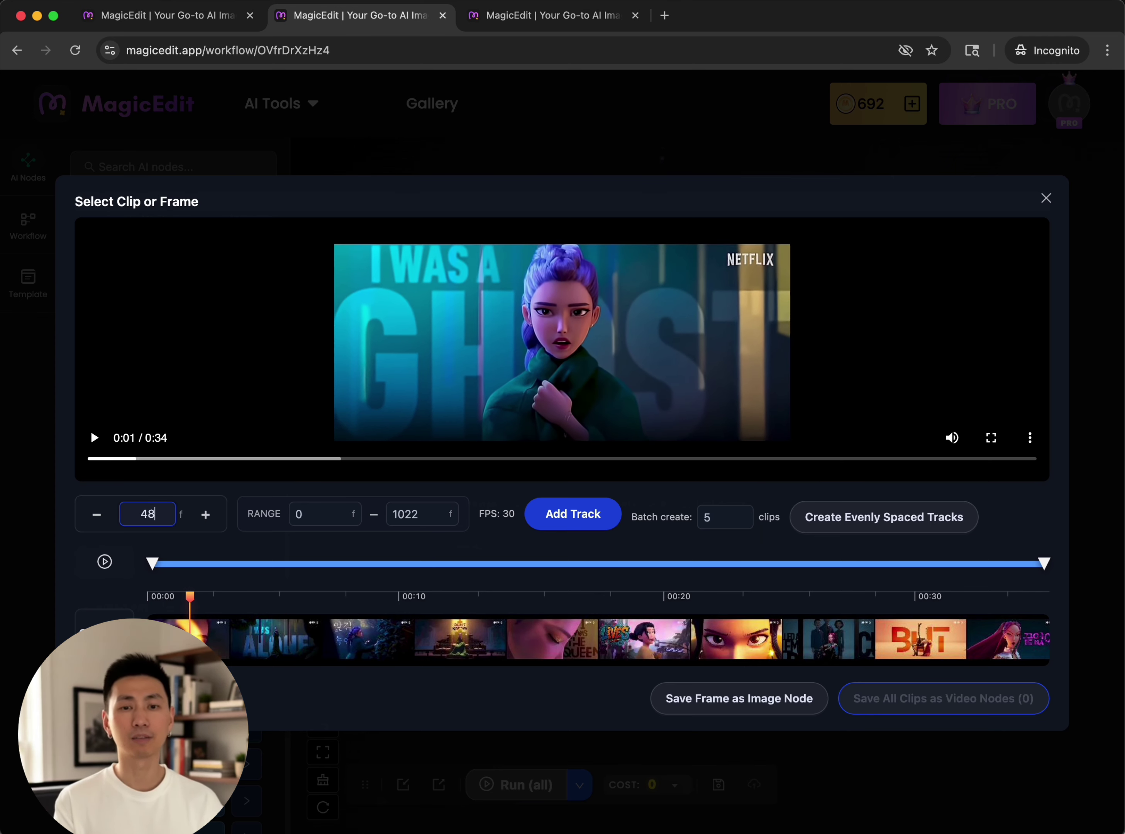
key(BackSpace)
text(4)
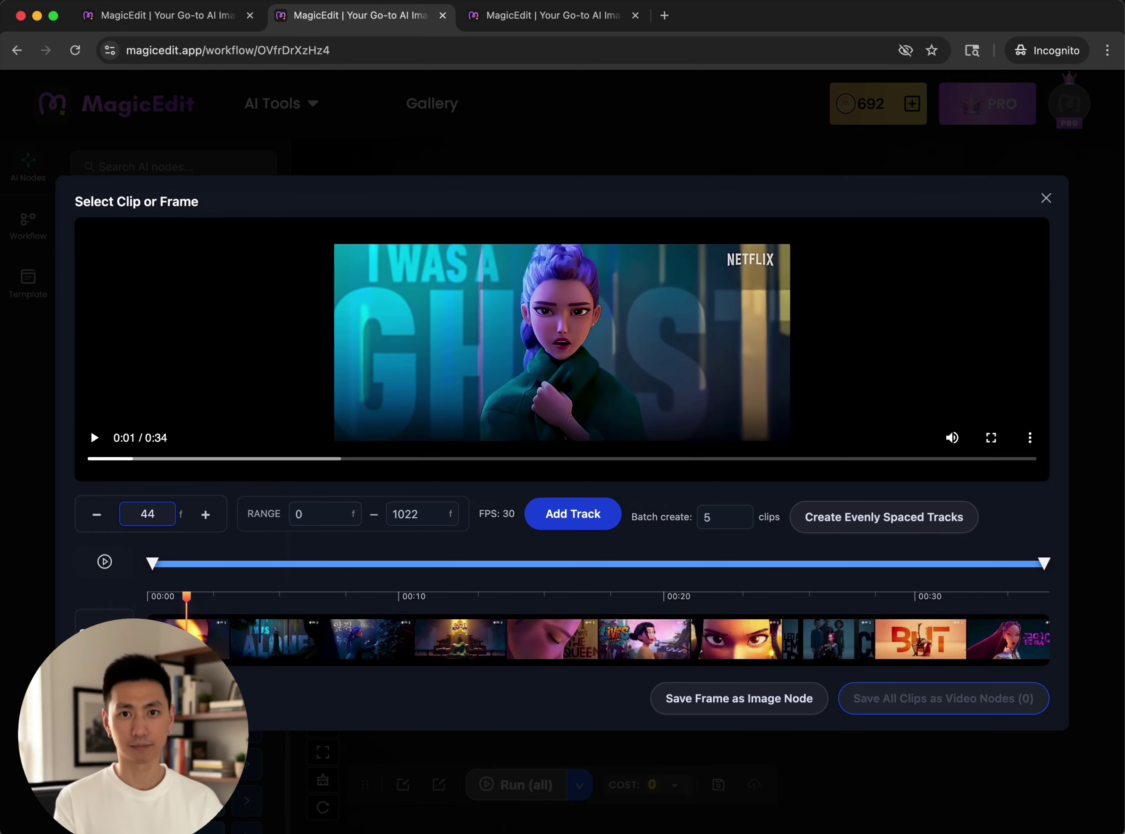
click(717, 703)
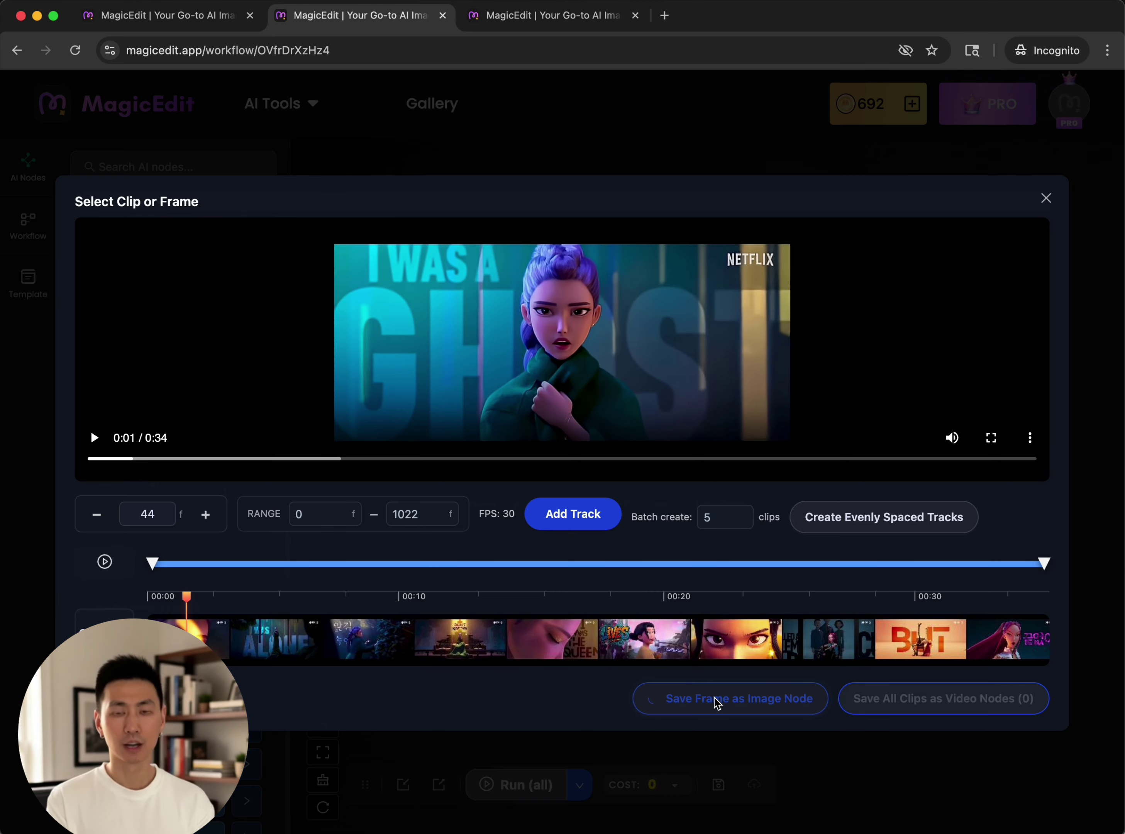
click(1046, 199)
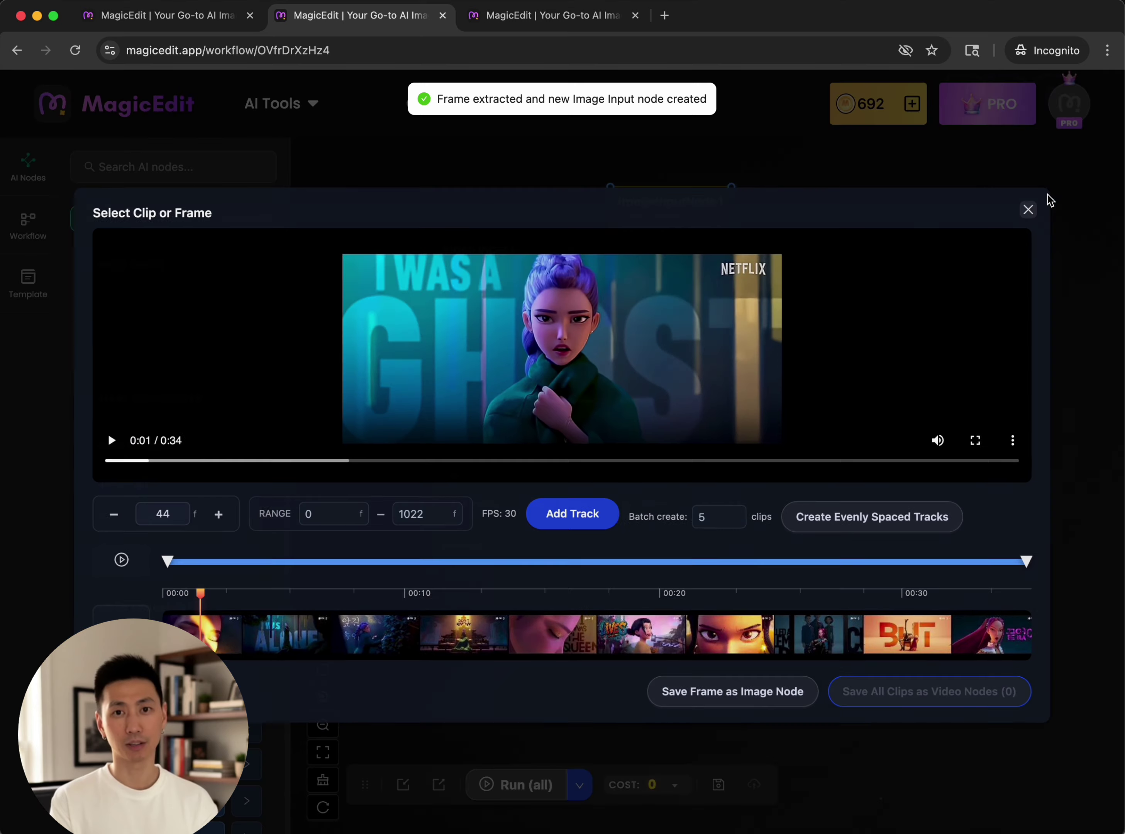
Step: Place the video and image input nodes side by side and narrow the video node
drag(660, 257, 614, 280)
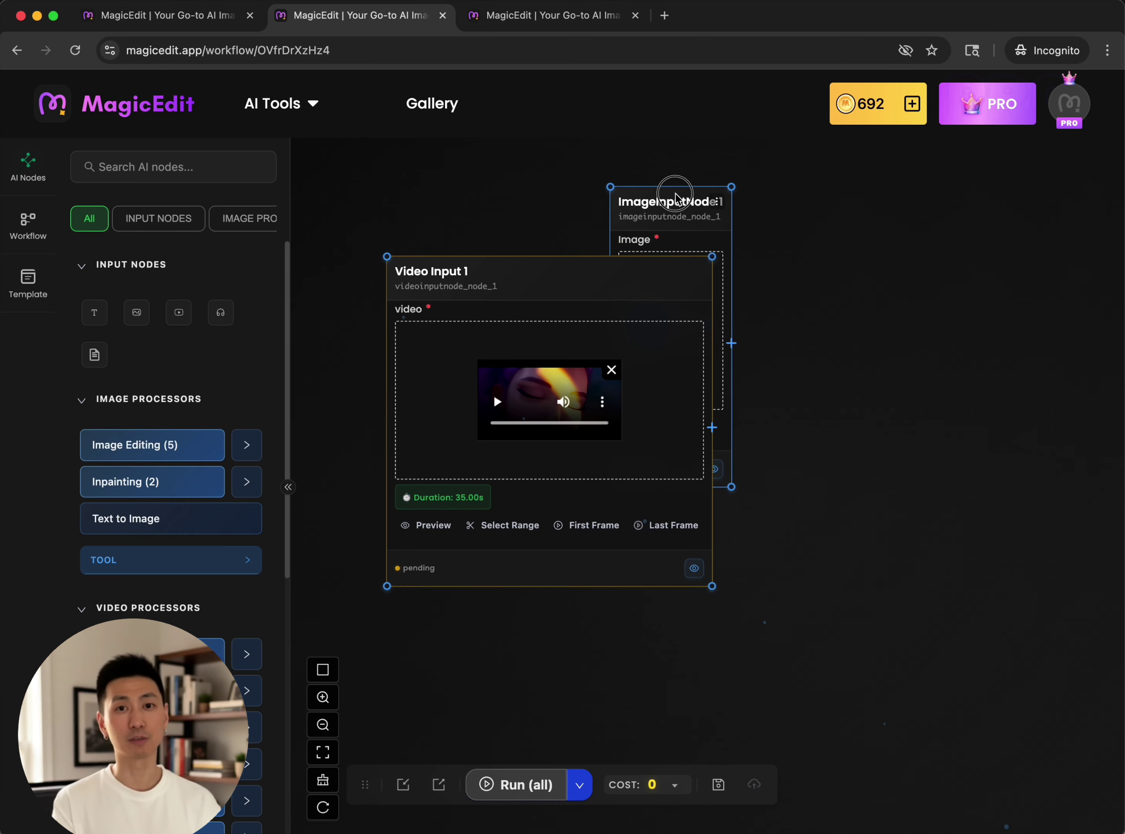
drag(678, 183, 786, 189)
drag(650, 278, 581, 258)
mouse_move(771, 209)
mouse_down()
mouse_move(686, 226)
mouse_move(771, 227)
mouse_up()
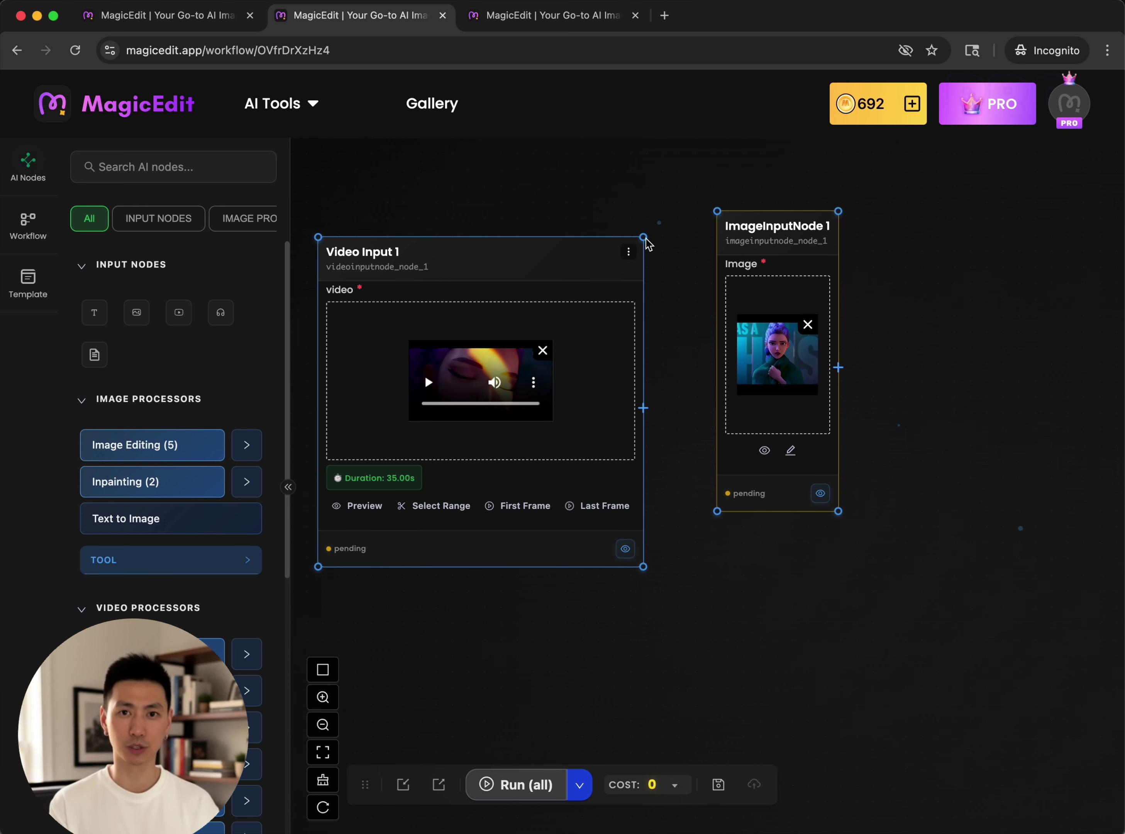
drag(644, 237, 514, 249)
drag(769, 216, 620, 226)
Step: Preview the extracted frame at full size, close the preview, and move the image input node closer to the video node
click(617, 464)
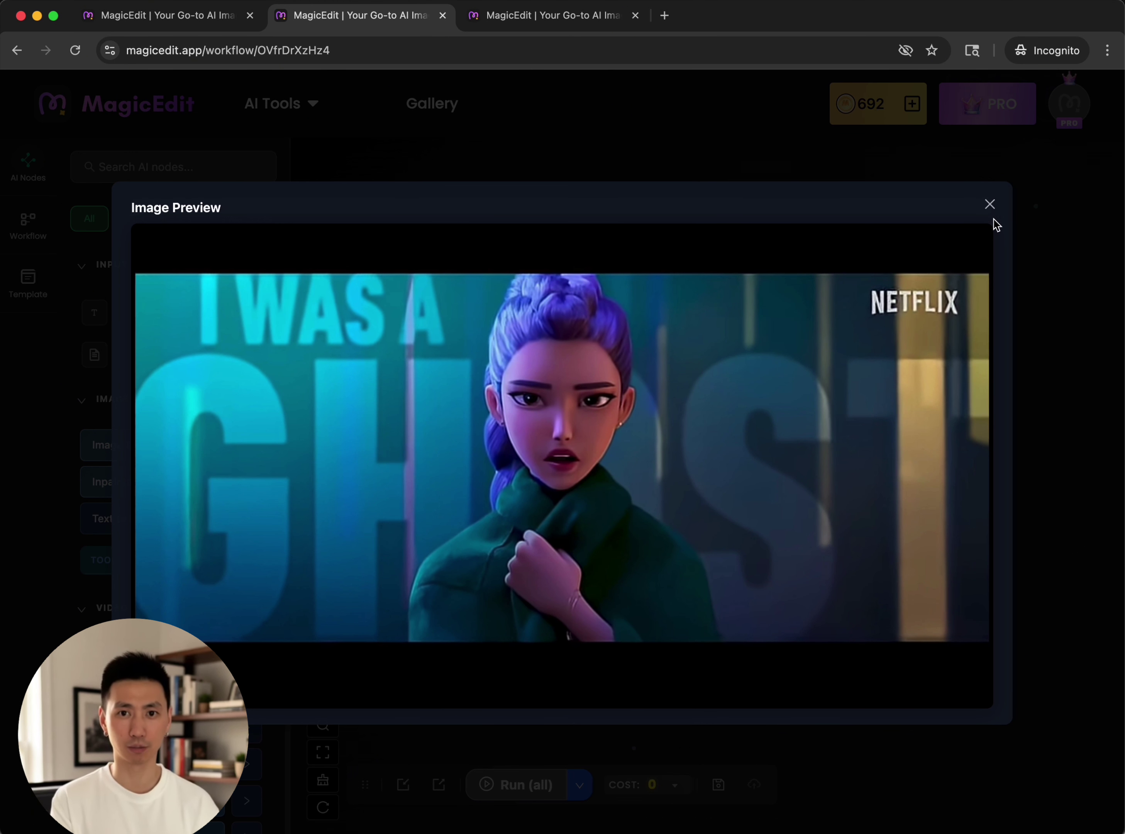
click(990, 204)
drag(628, 244, 610, 244)
Step: Add an Image Editing node with the prompt "Remove the NETFLIX in the top right corner"
click(206, 445)
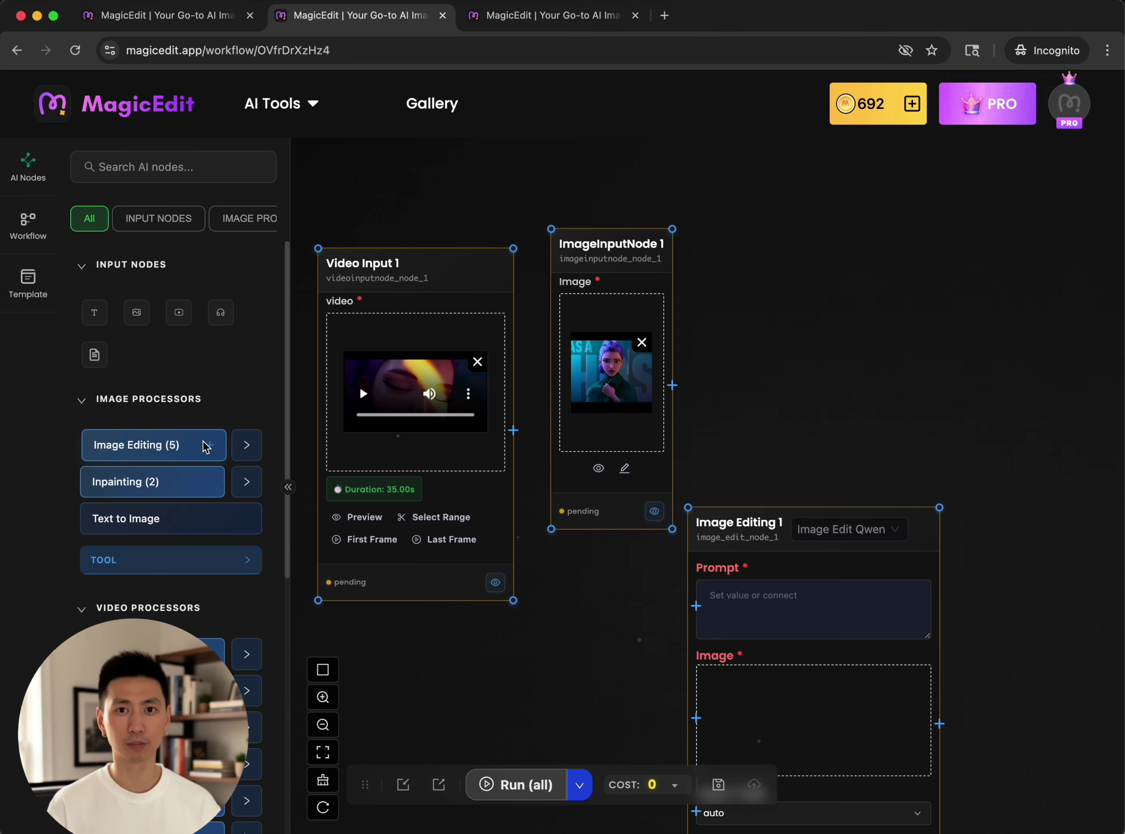
text(Remove the NE)
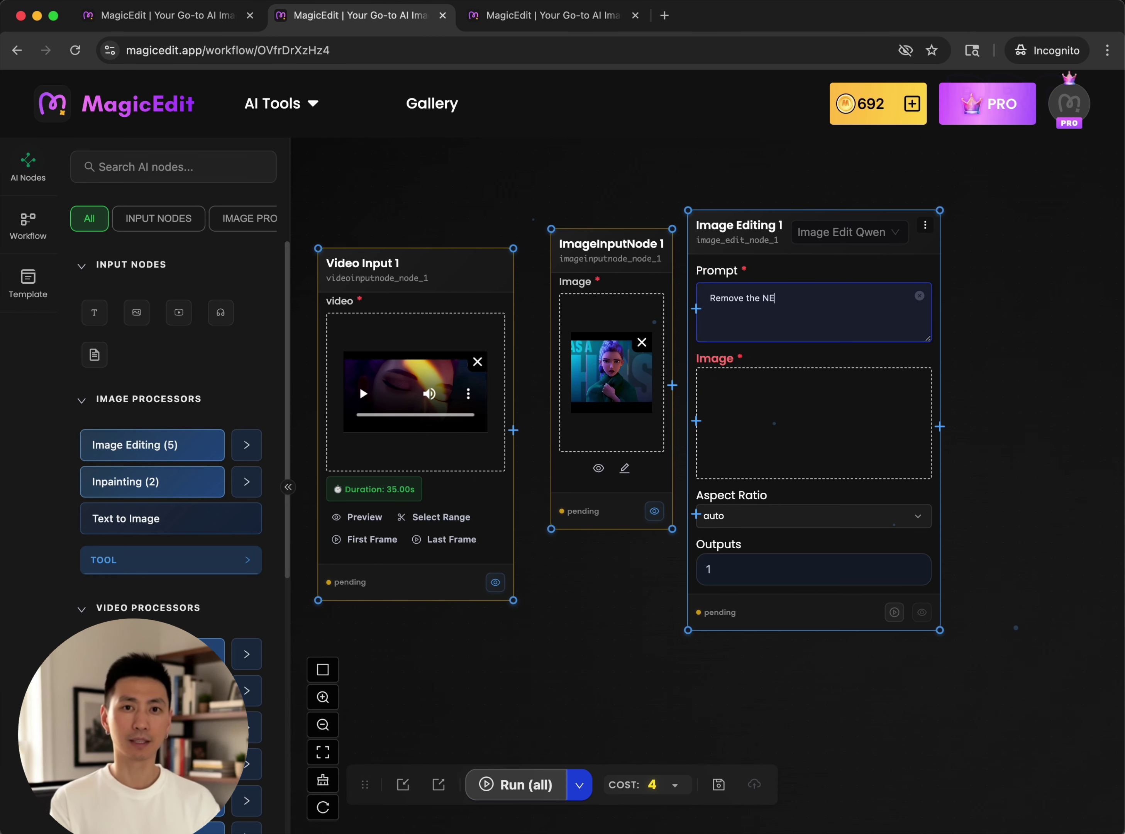
text(TFLIX in the top right corner)
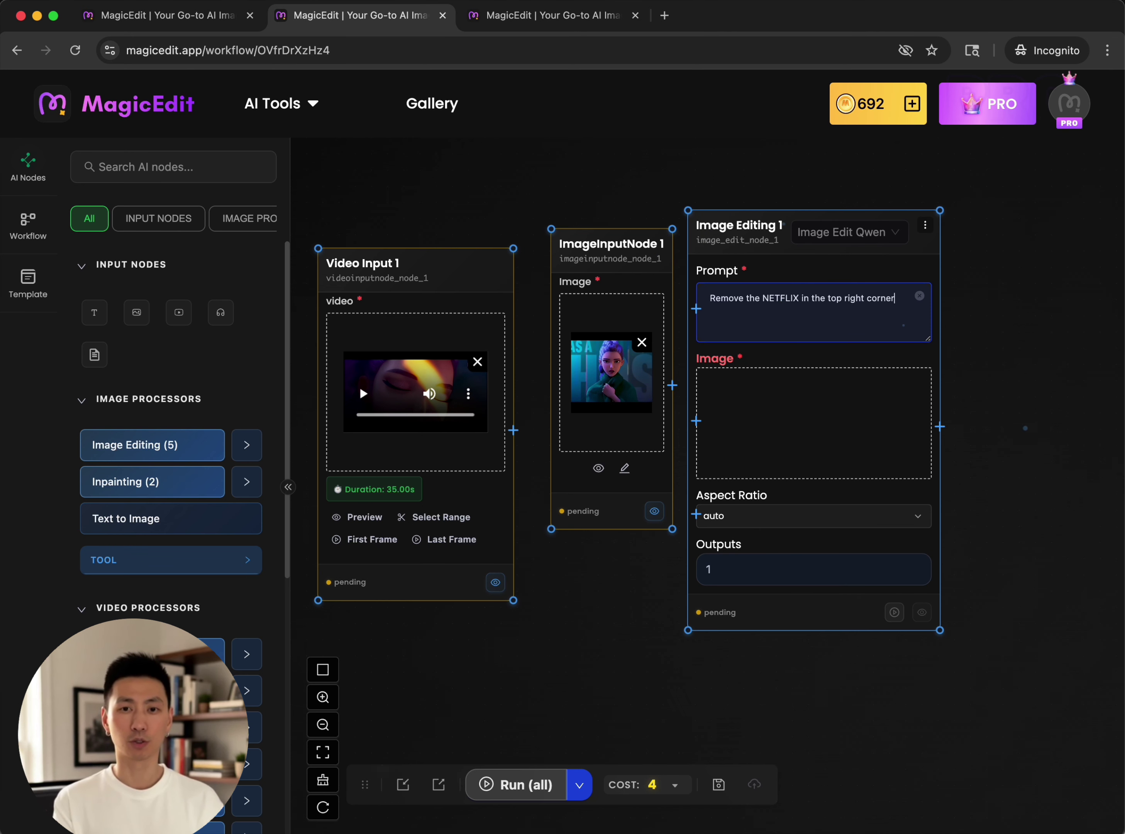
Step: Connect the image input node to the Image Editing node's image input and run the edit
drag(793, 224, 828, 211)
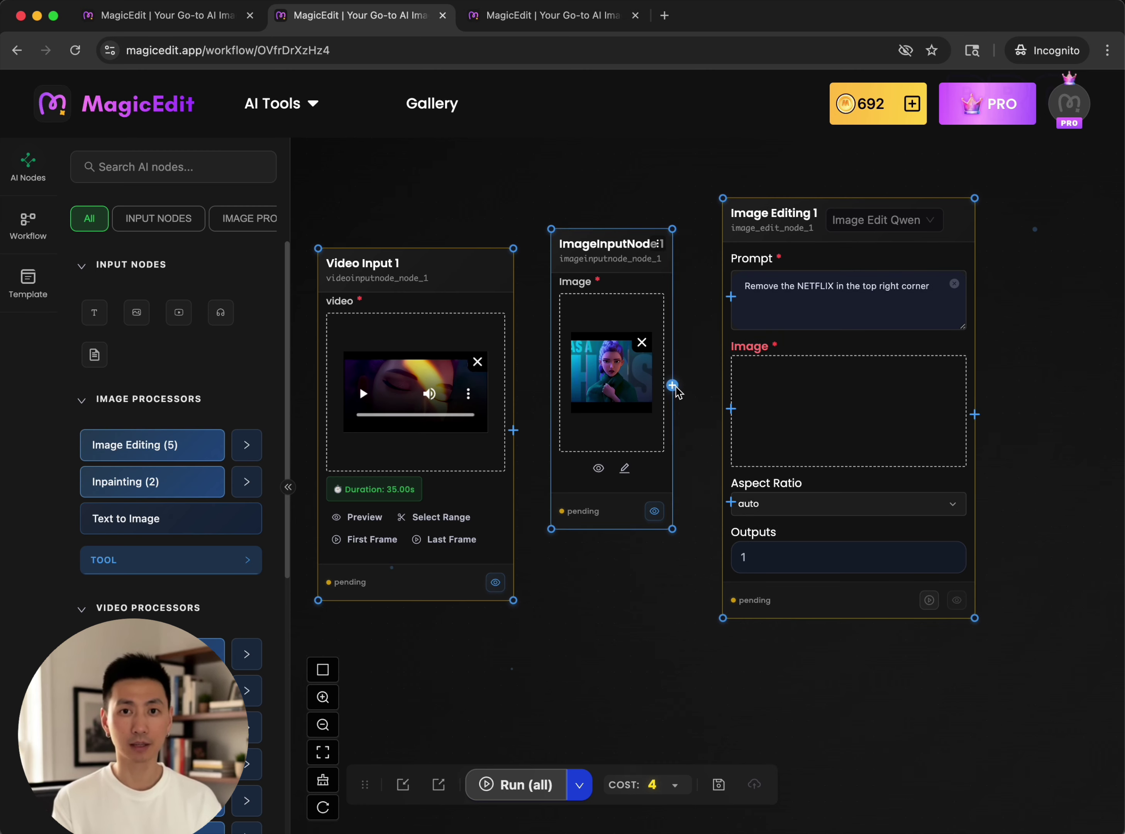
drag(673, 387, 731, 409)
click(928, 500)
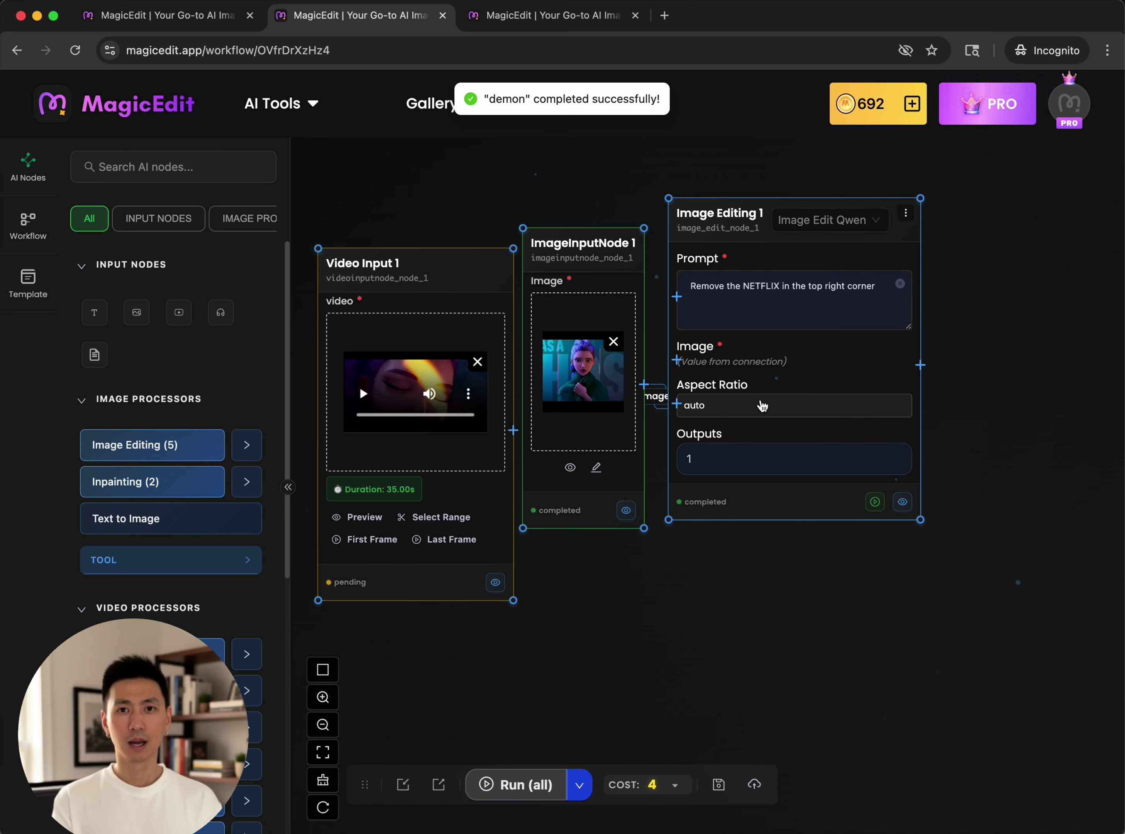
Step: Preview the edited image and download it as "girl1" into the courses folder, closing the preview when done
click(900, 502)
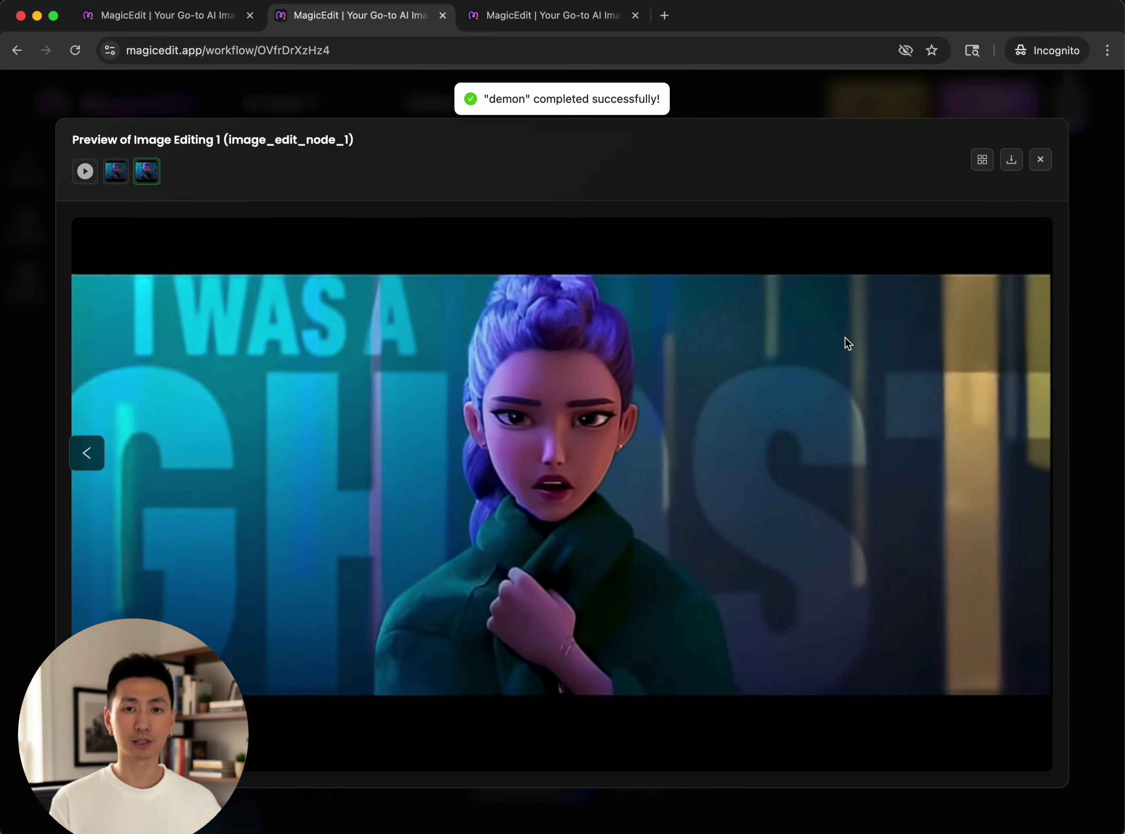
click(1019, 163)
text(girl1)
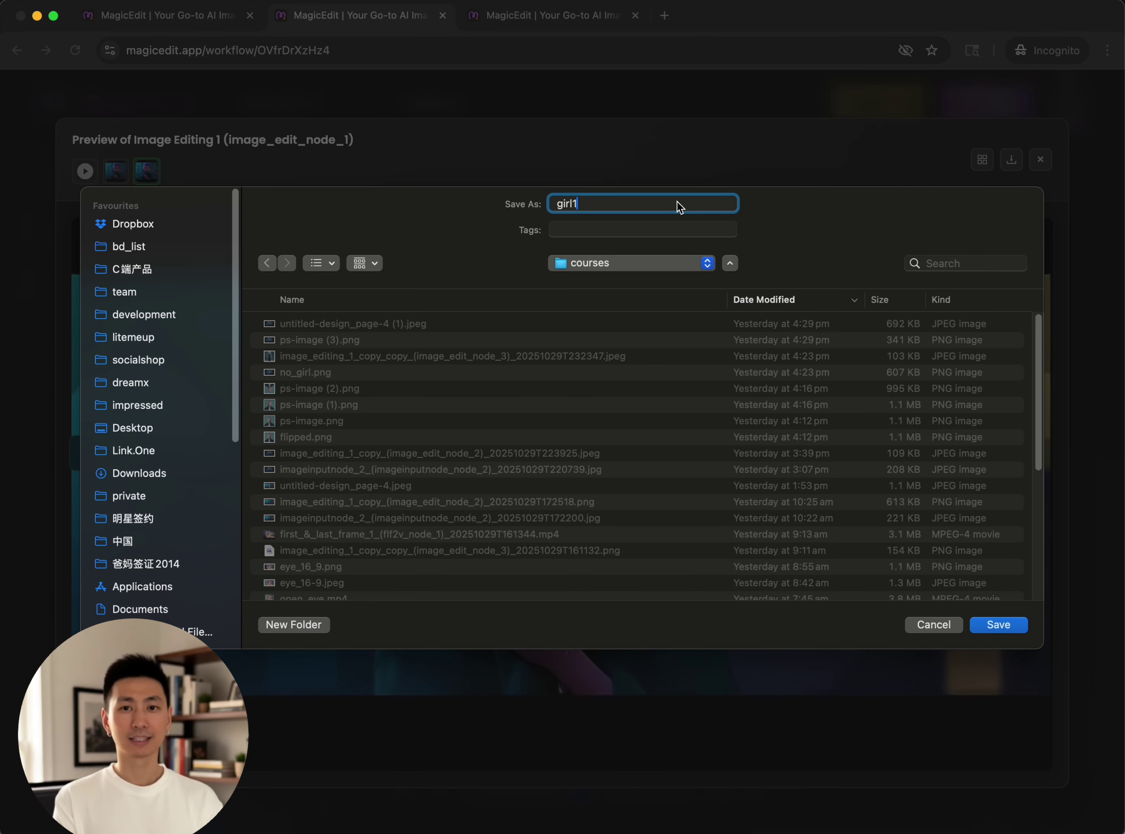
key(Return)
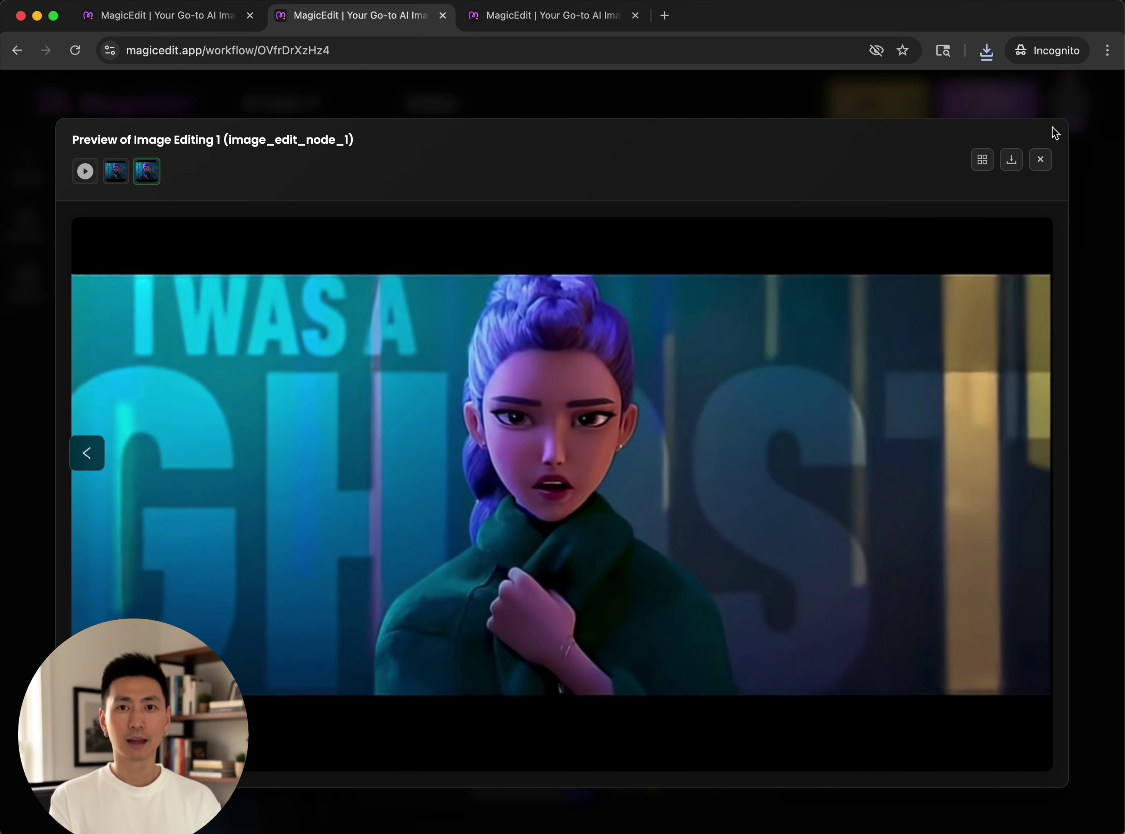
click(1040, 159)
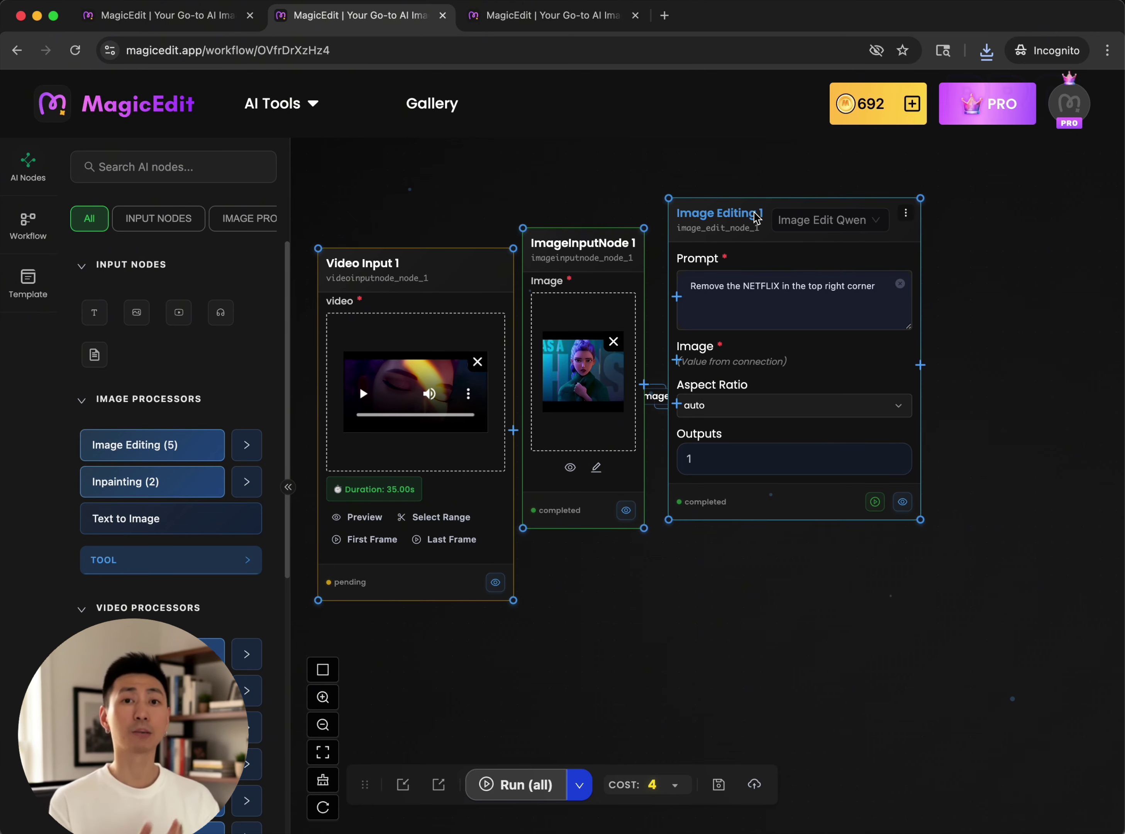
Step: Move the image input and Image Editing nodes aside and add a GPT node next to them
drag(580, 234, 504, 213)
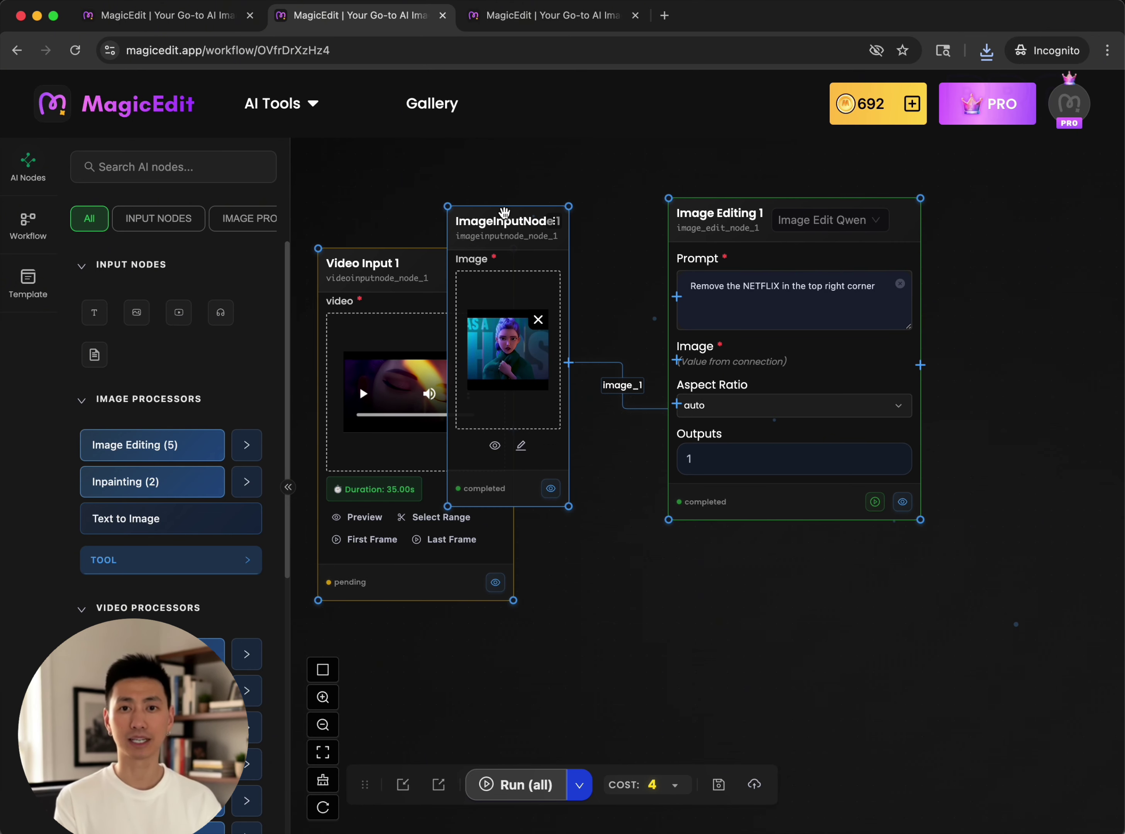
drag(729, 204, 644, 196)
scroll(171, 458, down, 8)
drag(171, 563, 884, 211)
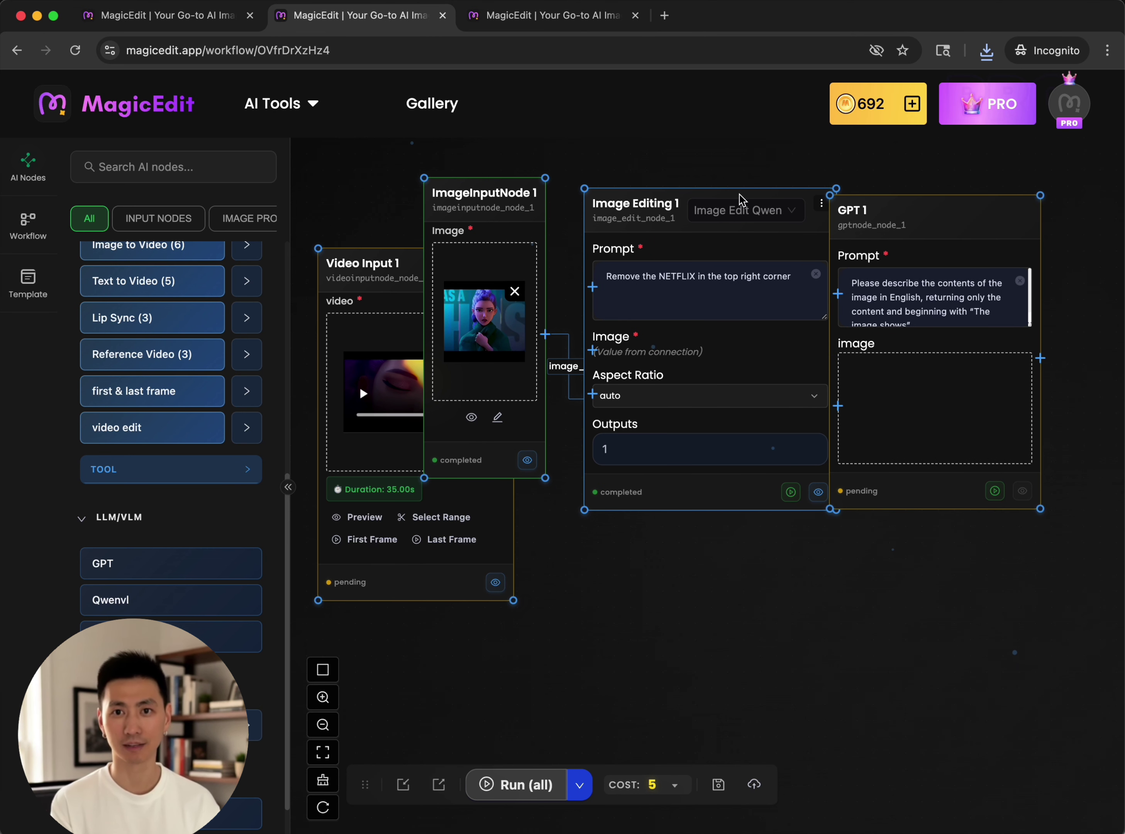
Step: Spread the Image Editing and GPT nodes apart and connect the edited image output to the GPT node's image input
drag(742, 199, 598, 200)
drag(915, 210, 822, 194)
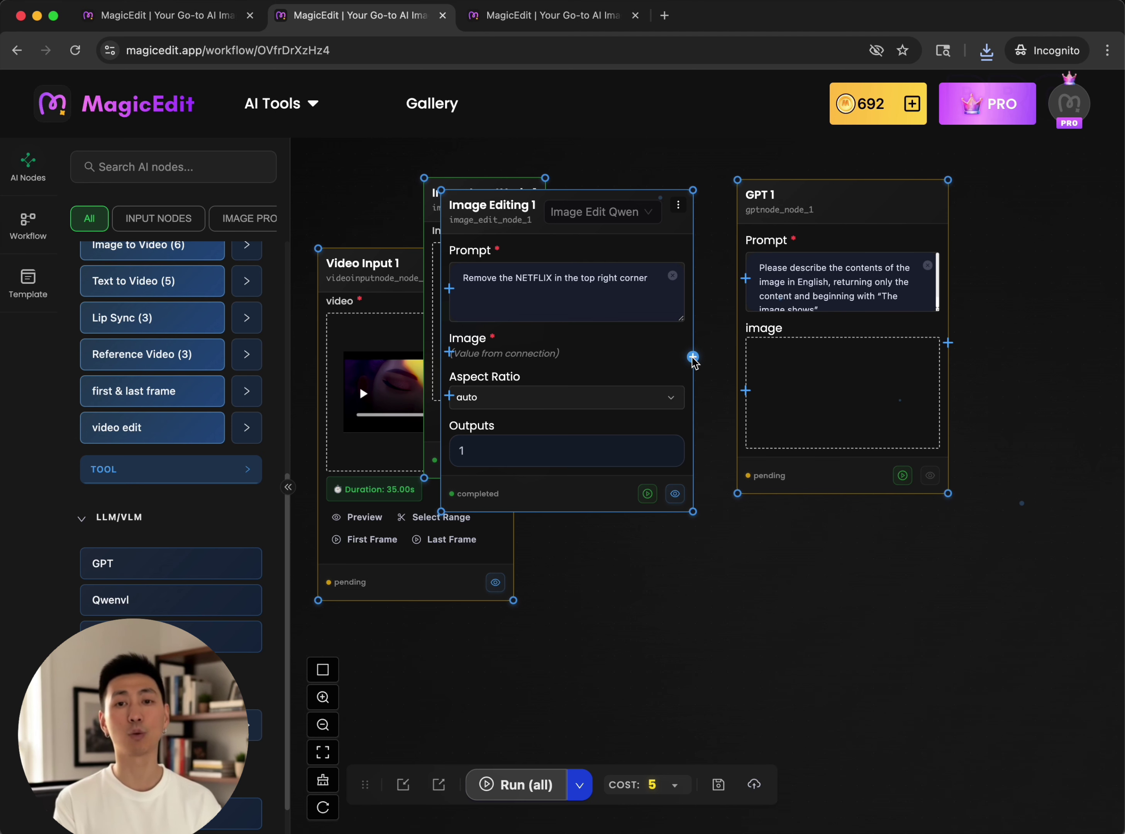
drag(692, 357, 745, 390)
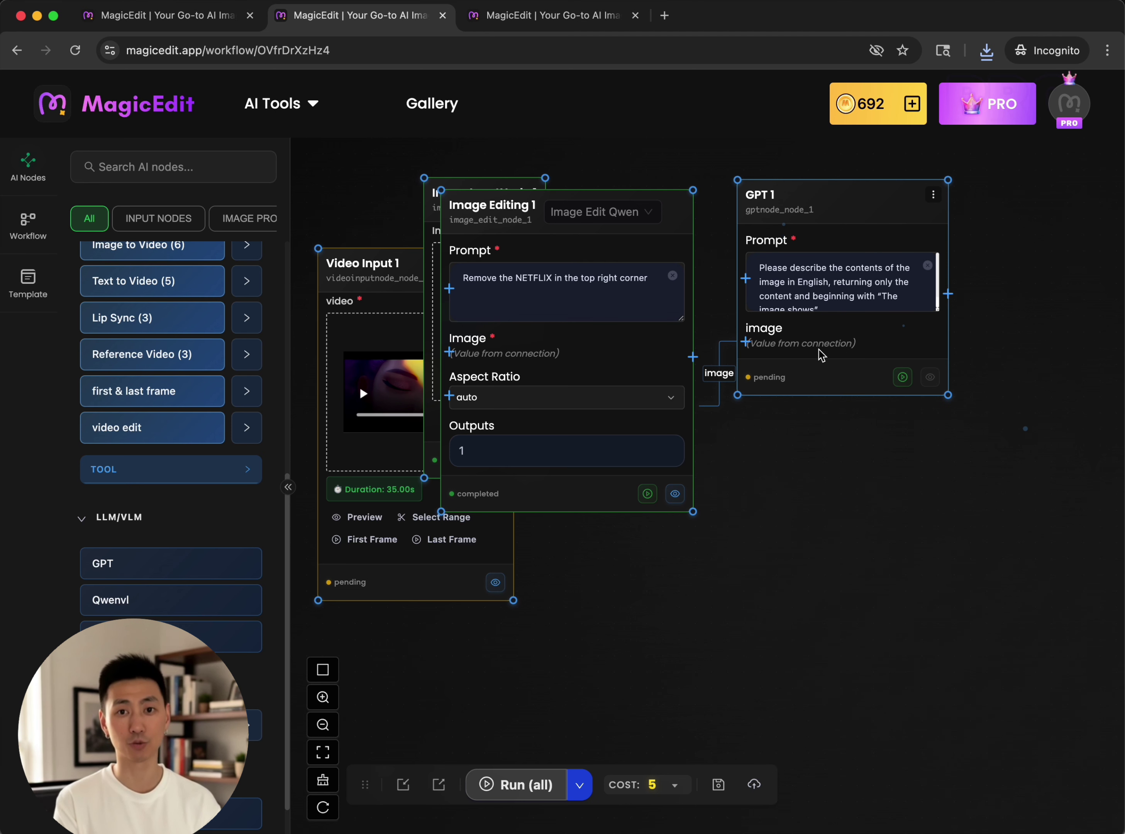
Step: Enlarge the GPT prompt box and rewrite the prompt to describe the Korean girl specifically, omit the background, and end with "returning only the prompt"
drag(950, 395, 958, 471)
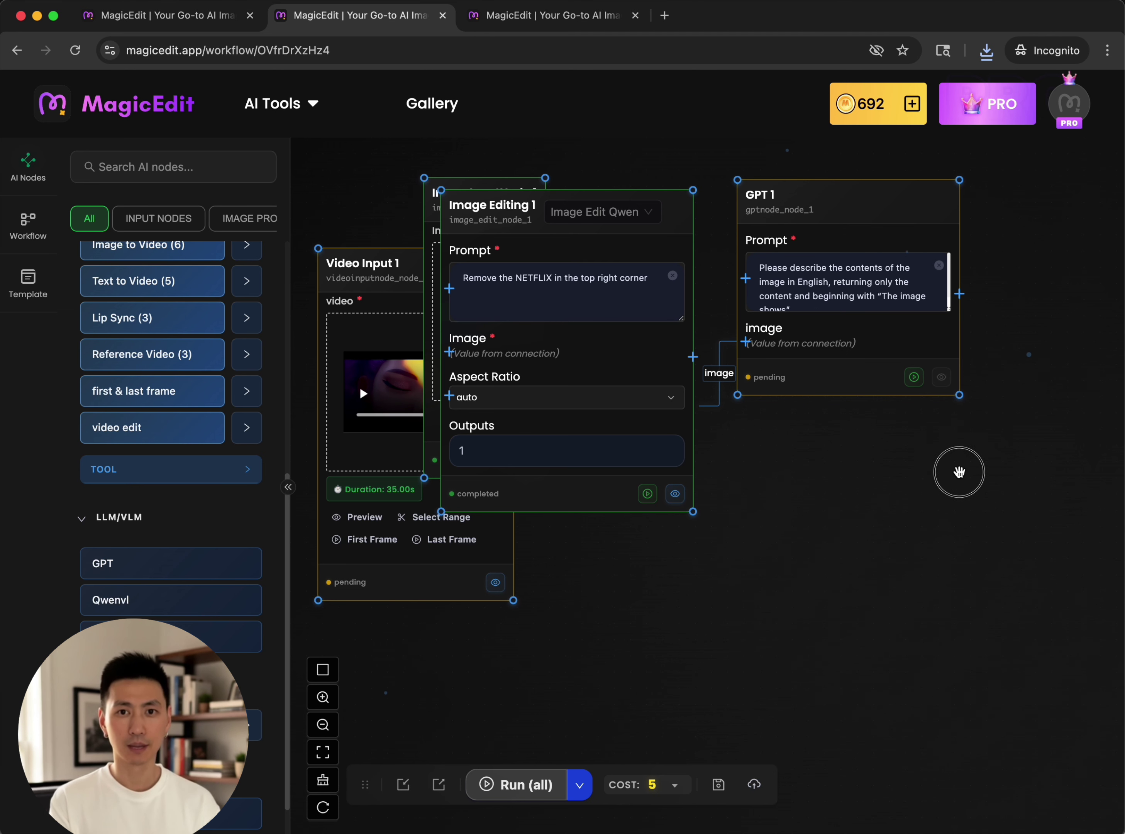
drag(948, 310, 955, 445)
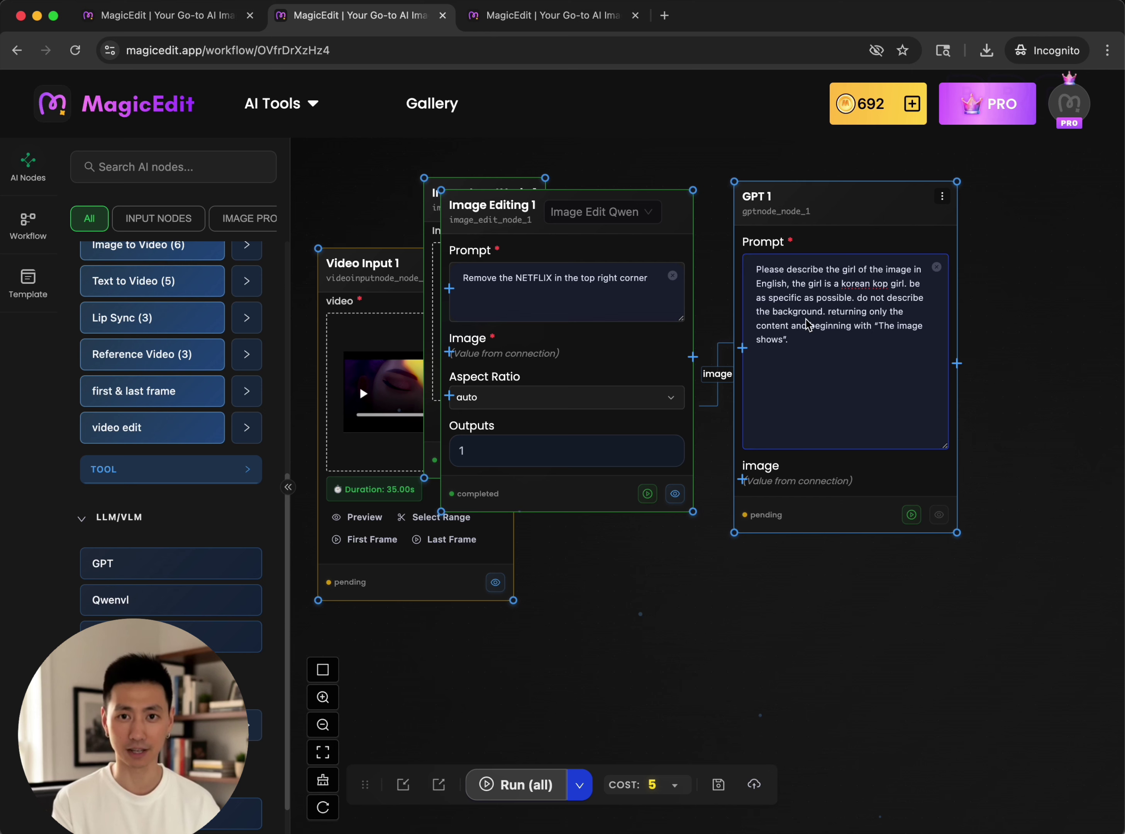
drag(809, 340, 753, 326)
key(BackSpace)
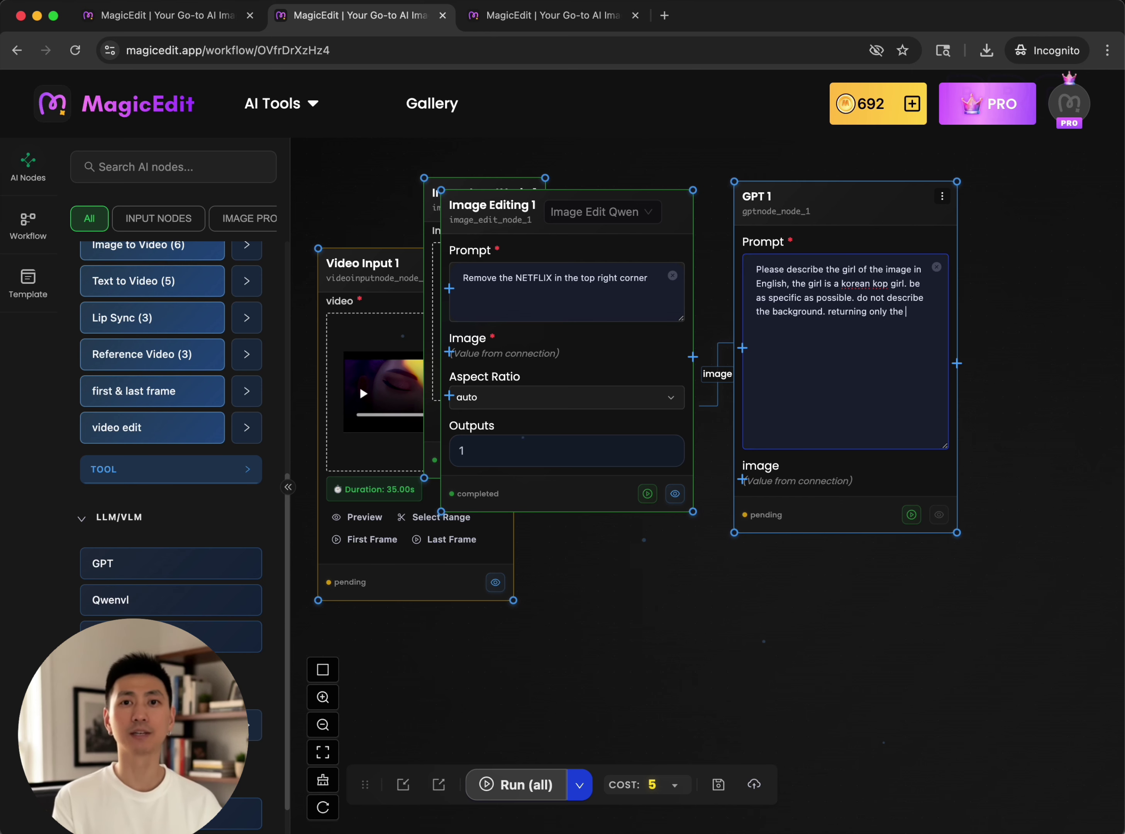
text(prompt)
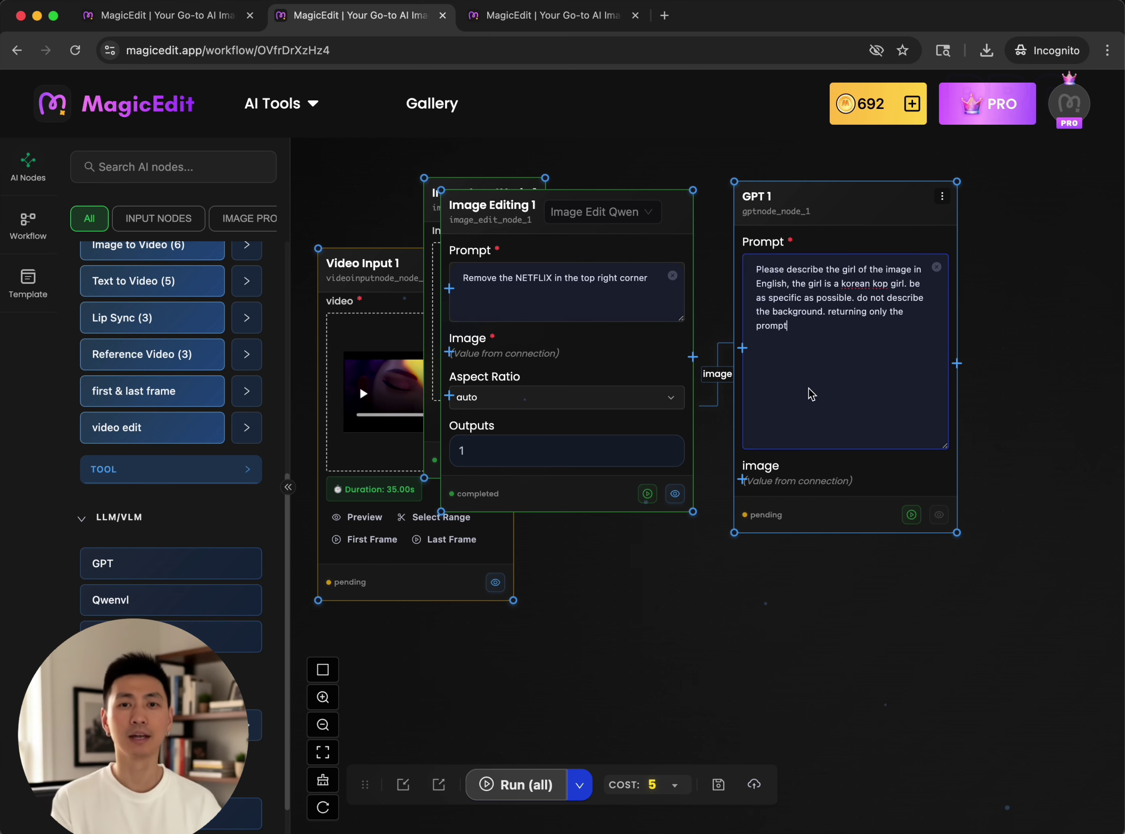
Step: Run the GPT node and preview its generated description
click(912, 515)
click(939, 515)
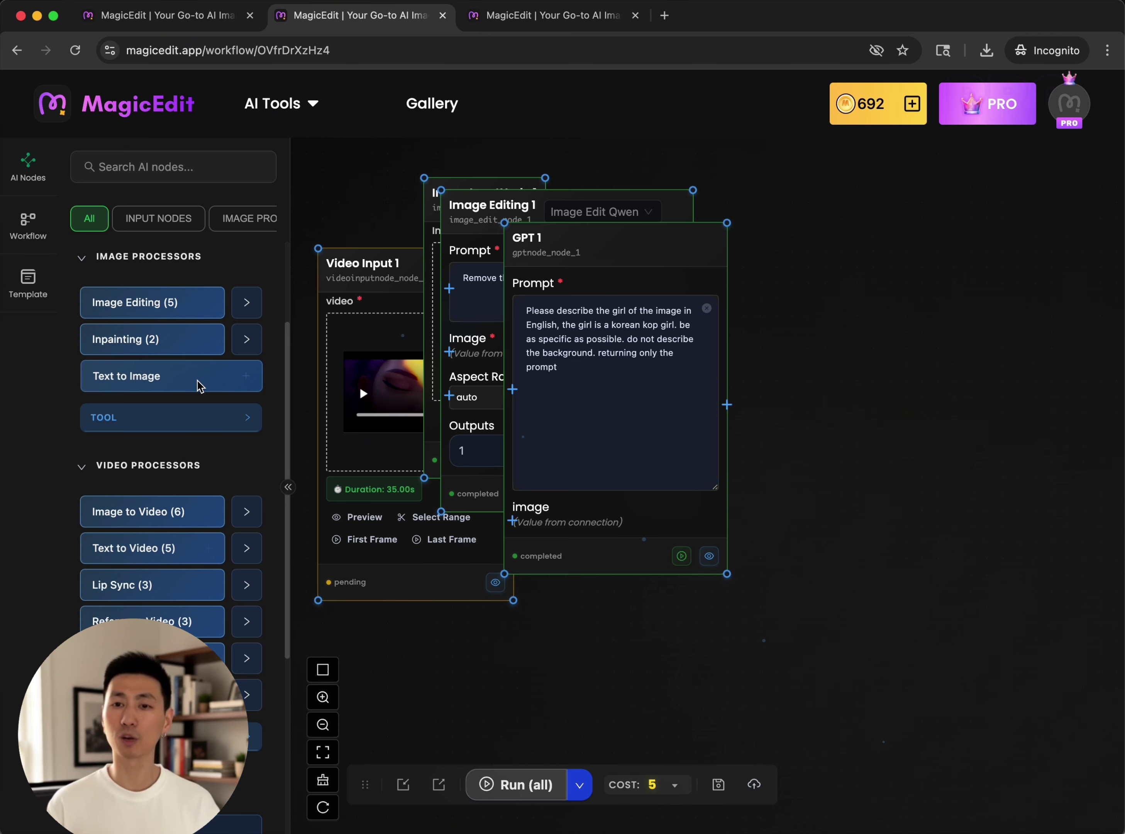
Step: Add a Text to Image node in the free canvas area and move the GPT node away from it
click(168, 379)
drag(871, 513, 911, 297)
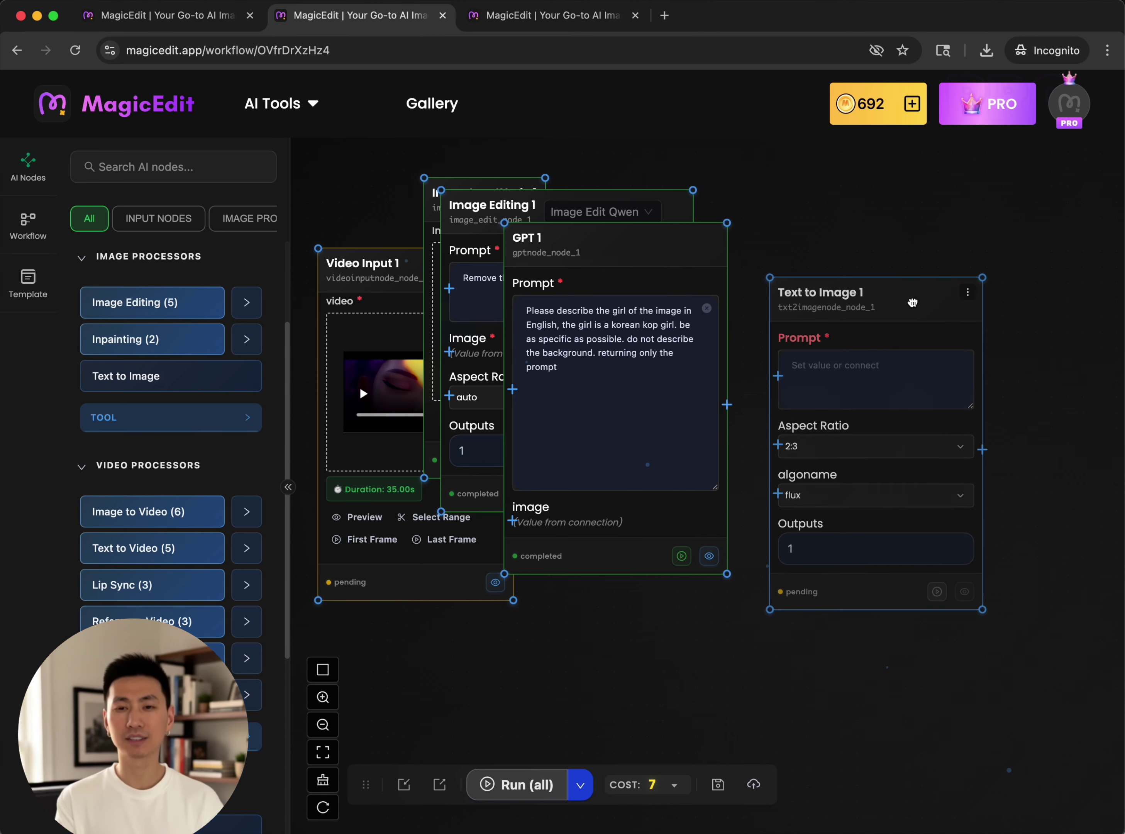
drag(702, 242, 461, 252)
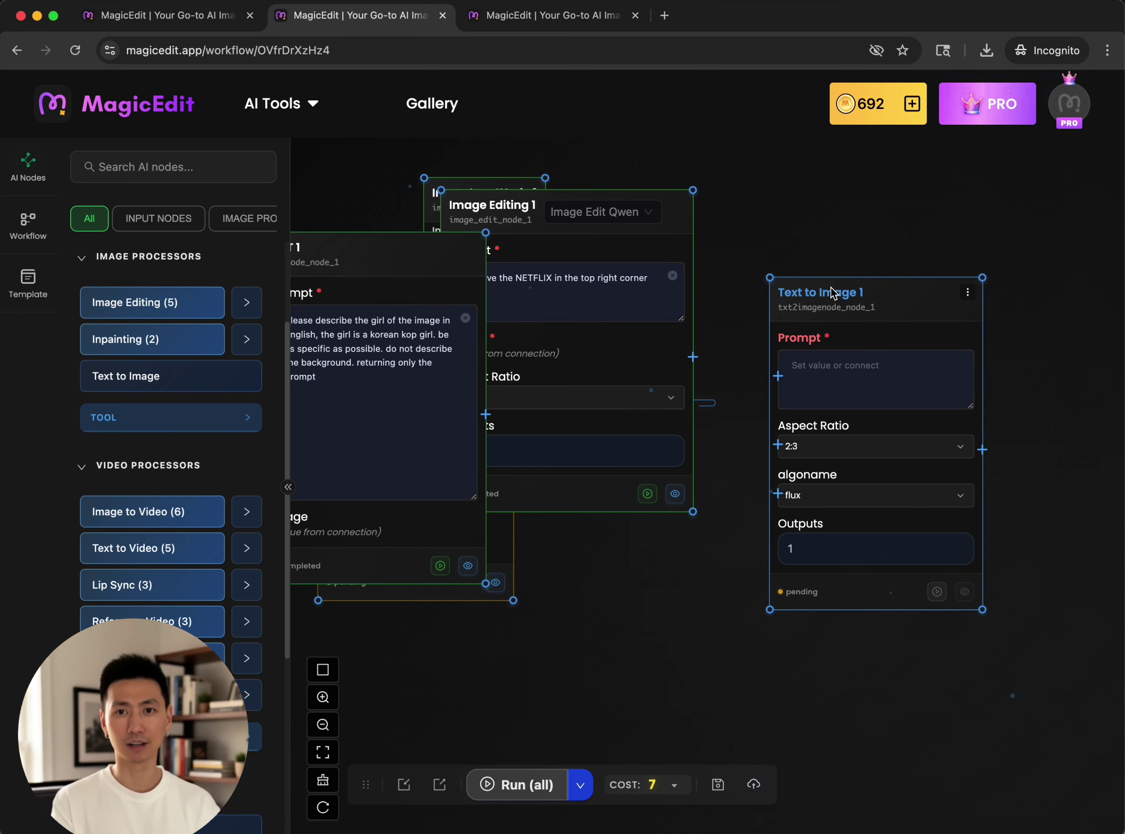
Step: Paste the GPT description into the Text to Image node's prompt and delete the word "animated"
drag(833, 294, 797, 284)
click(784, 356)
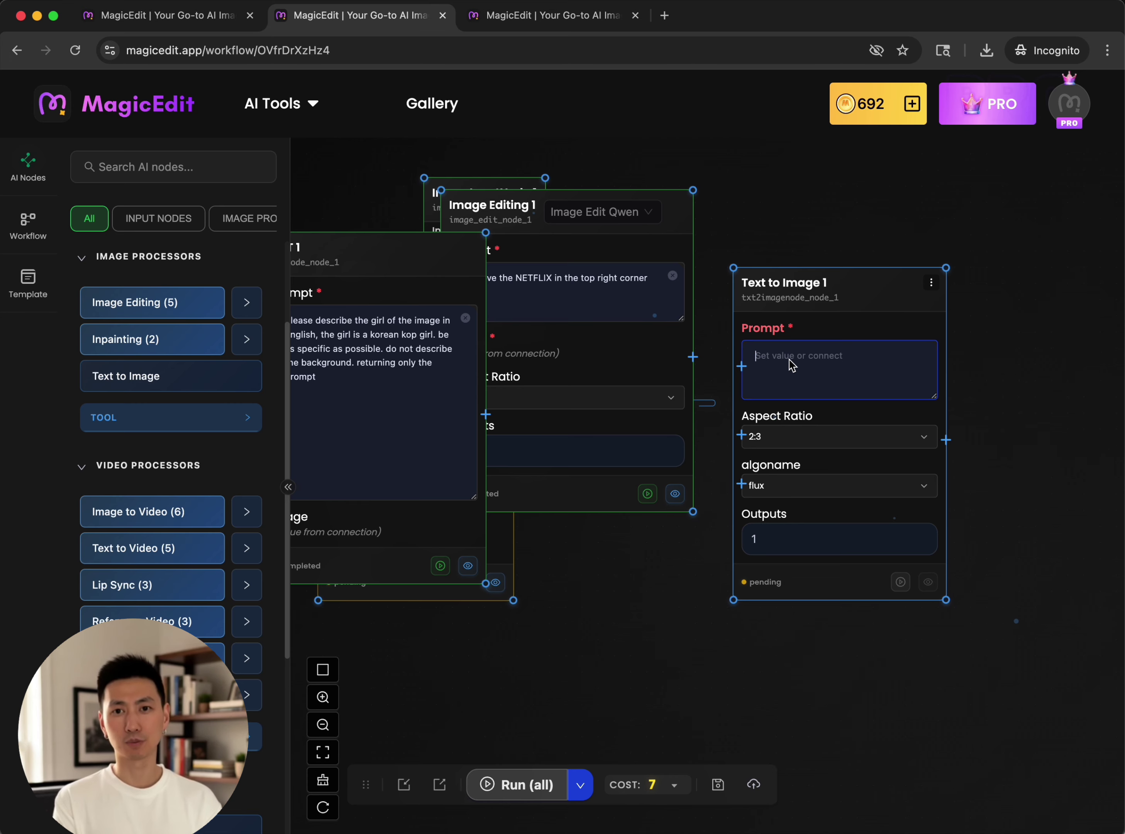
key(ctrl+v)
scroll(789, 363, up, 5)
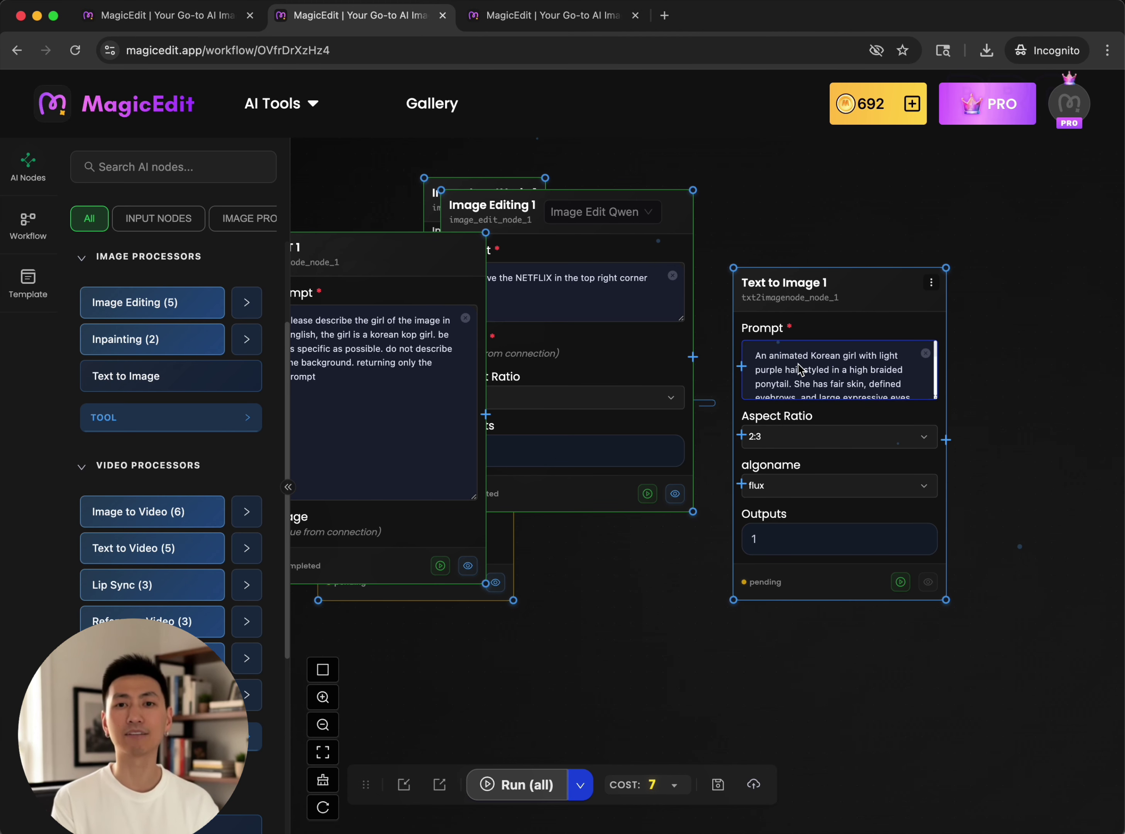
double_click(790, 356)
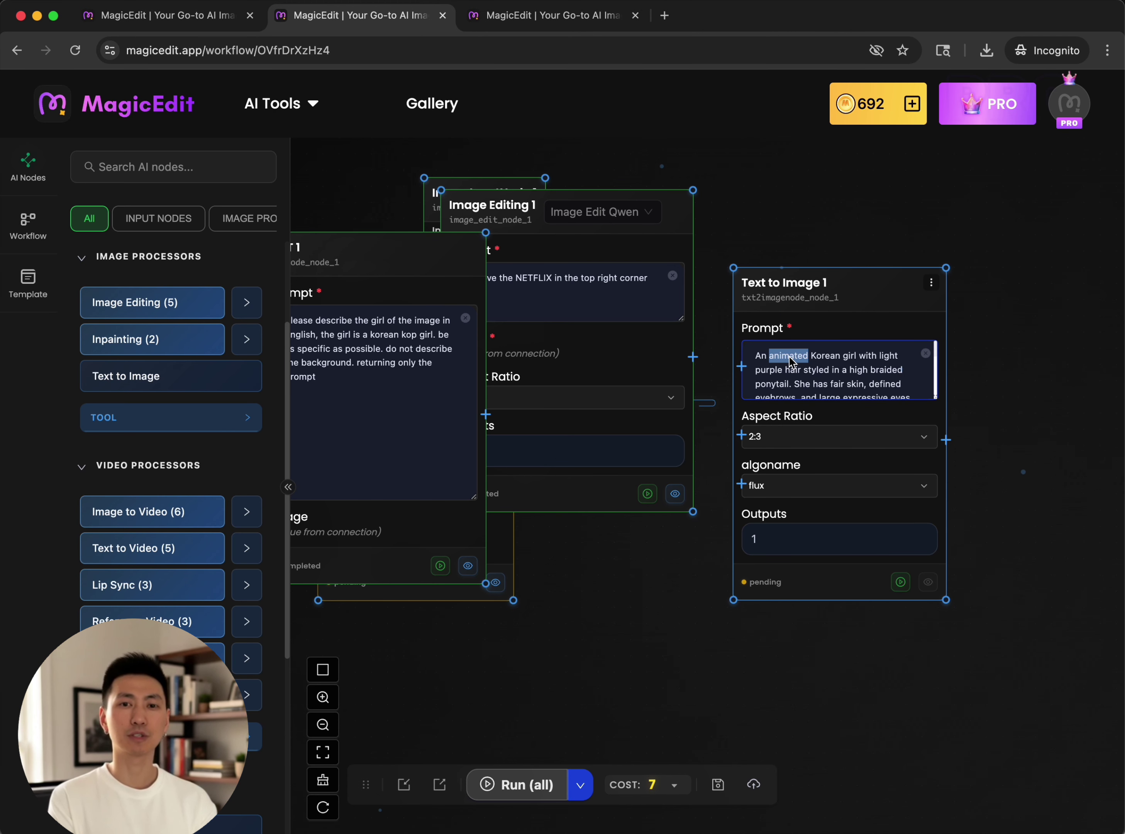
key(BackSpace)
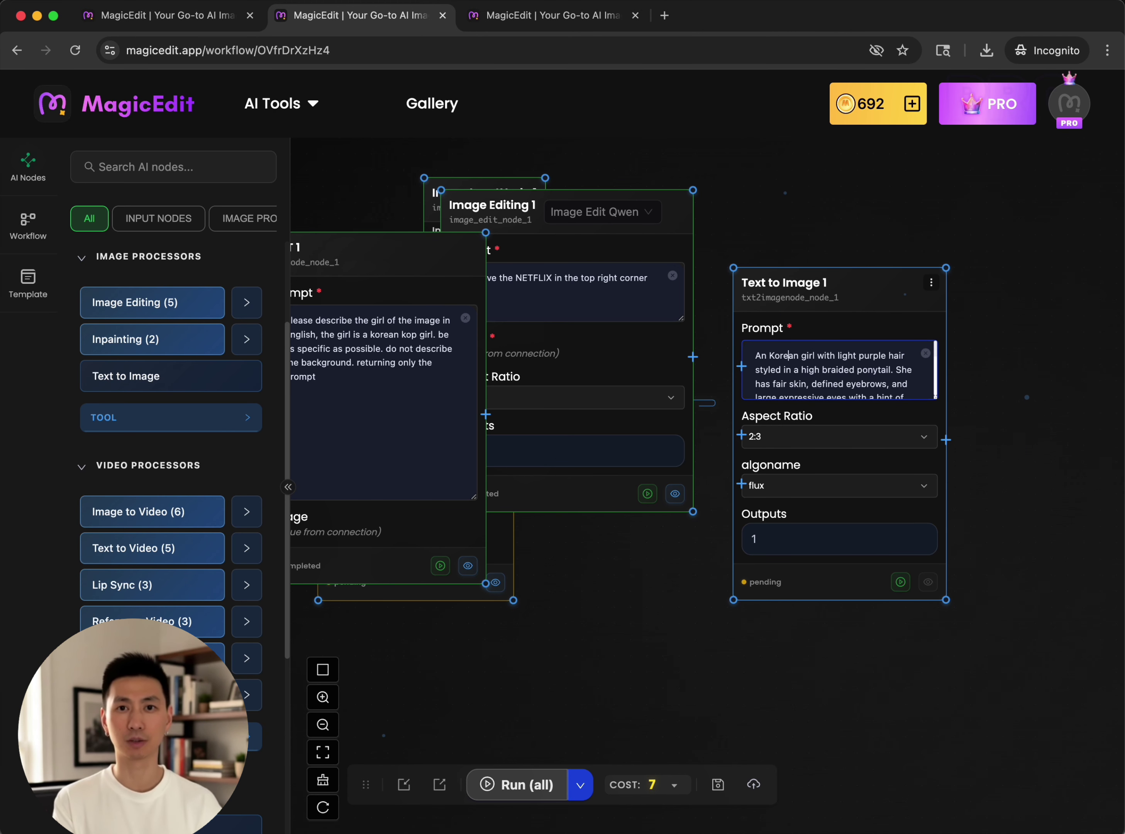
Step: Set the Text to Image node's algoname to nano-banana and its outputs to 2, moving the node closer to the others
click(803, 485)
click(789, 450)
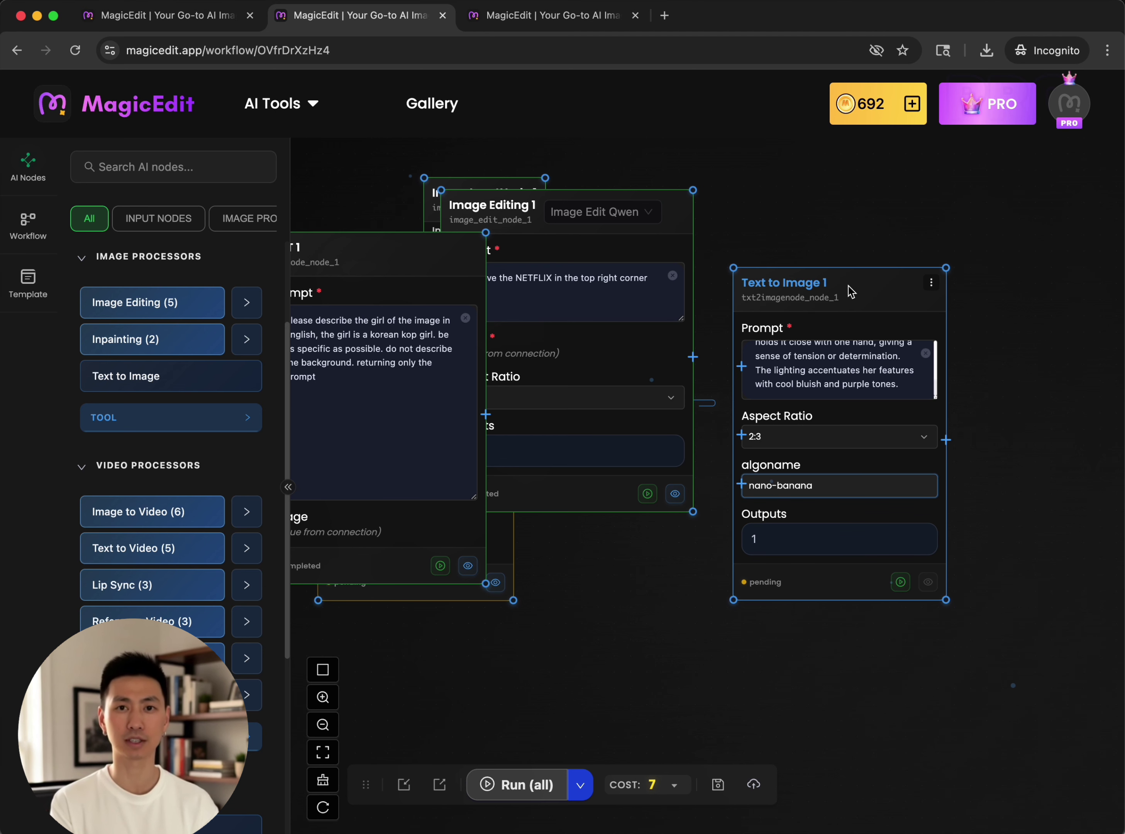
drag(847, 290, 844, 258)
double_click(744, 503)
text(2)
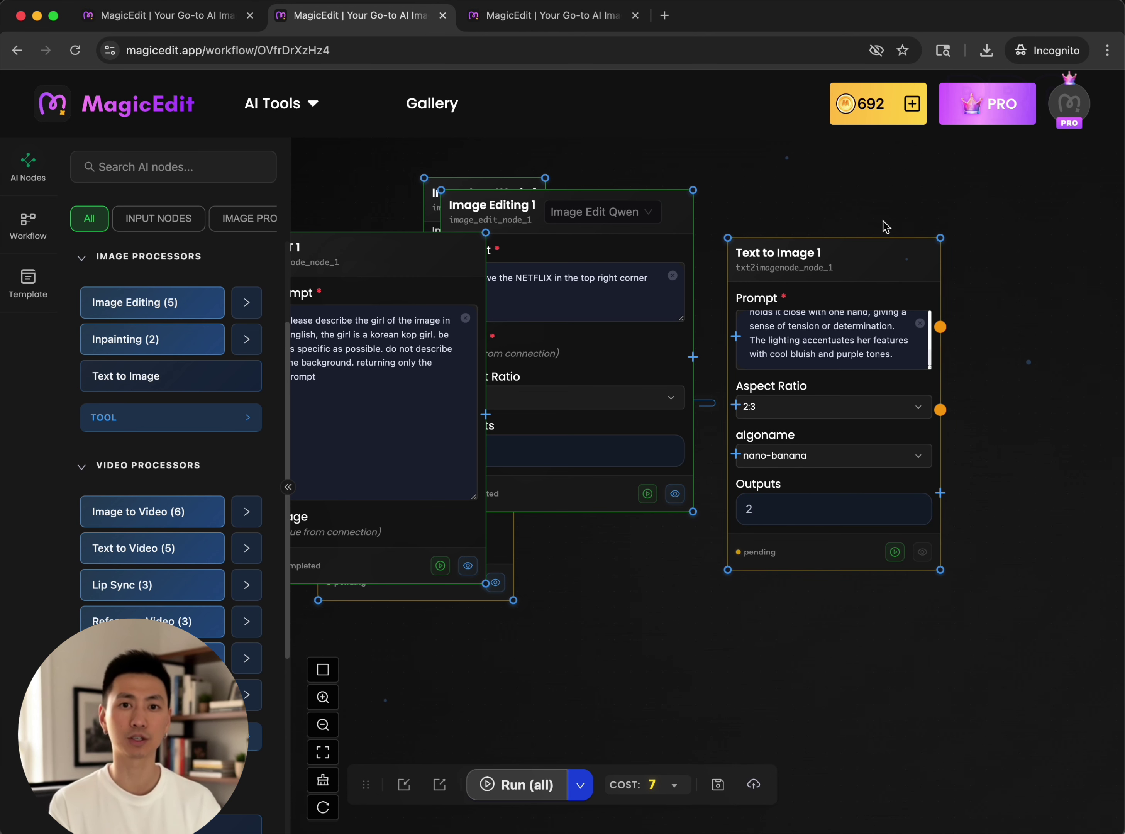
drag(862, 251, 849, 231)
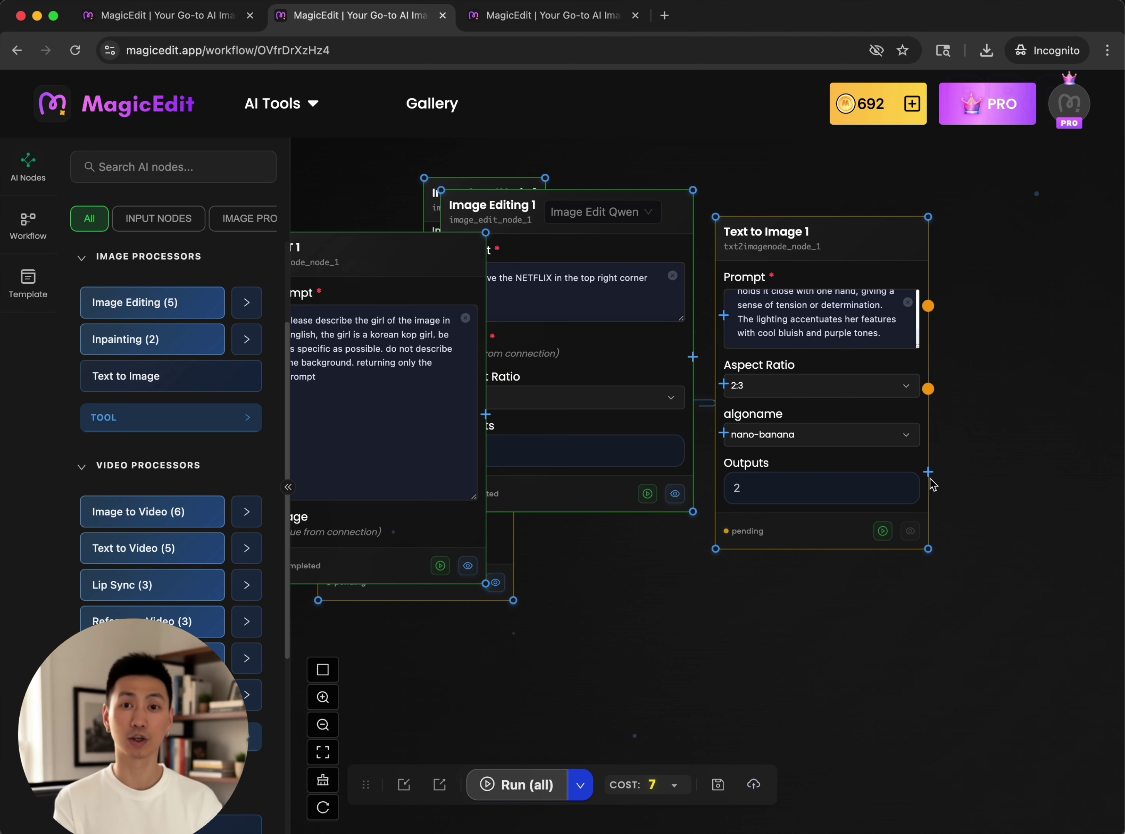
Step: Run the Text to Image node and compare its two generated portraits in the preview
click(882, 531)
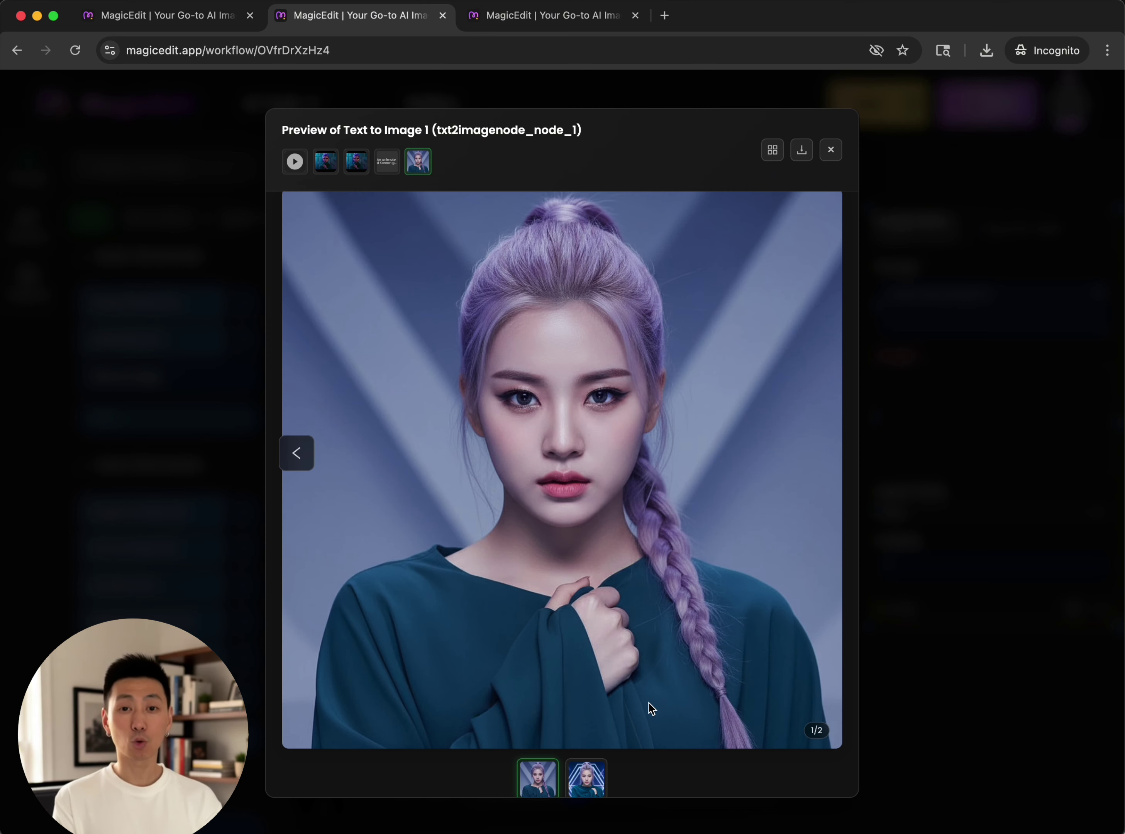
click(594, 779)
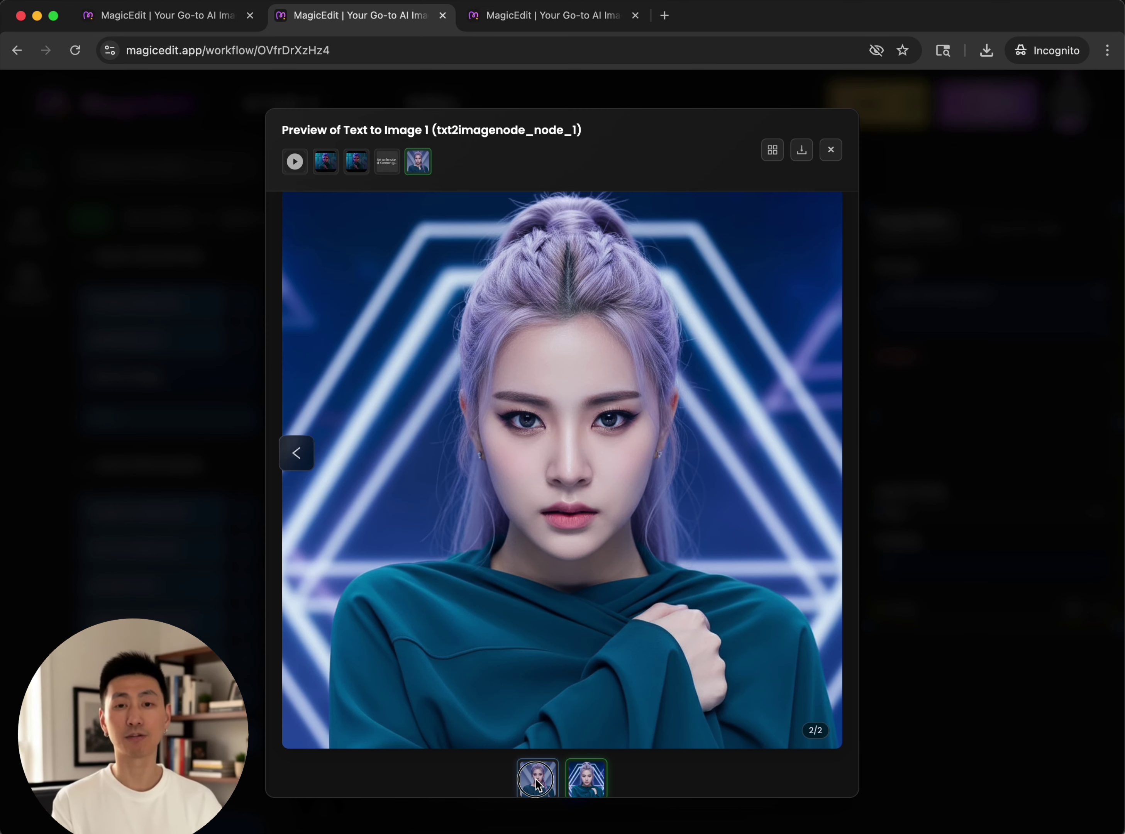
click(537, 778)
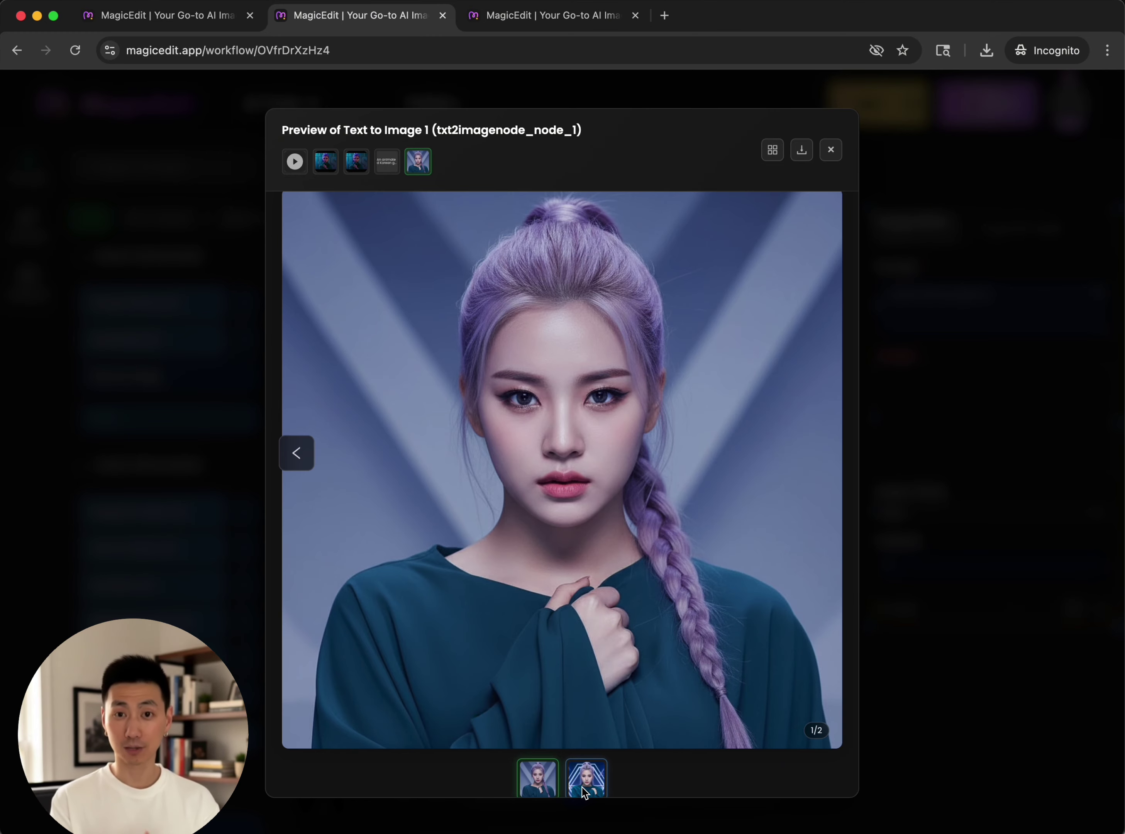
click(589, 788)
click(831, 150)
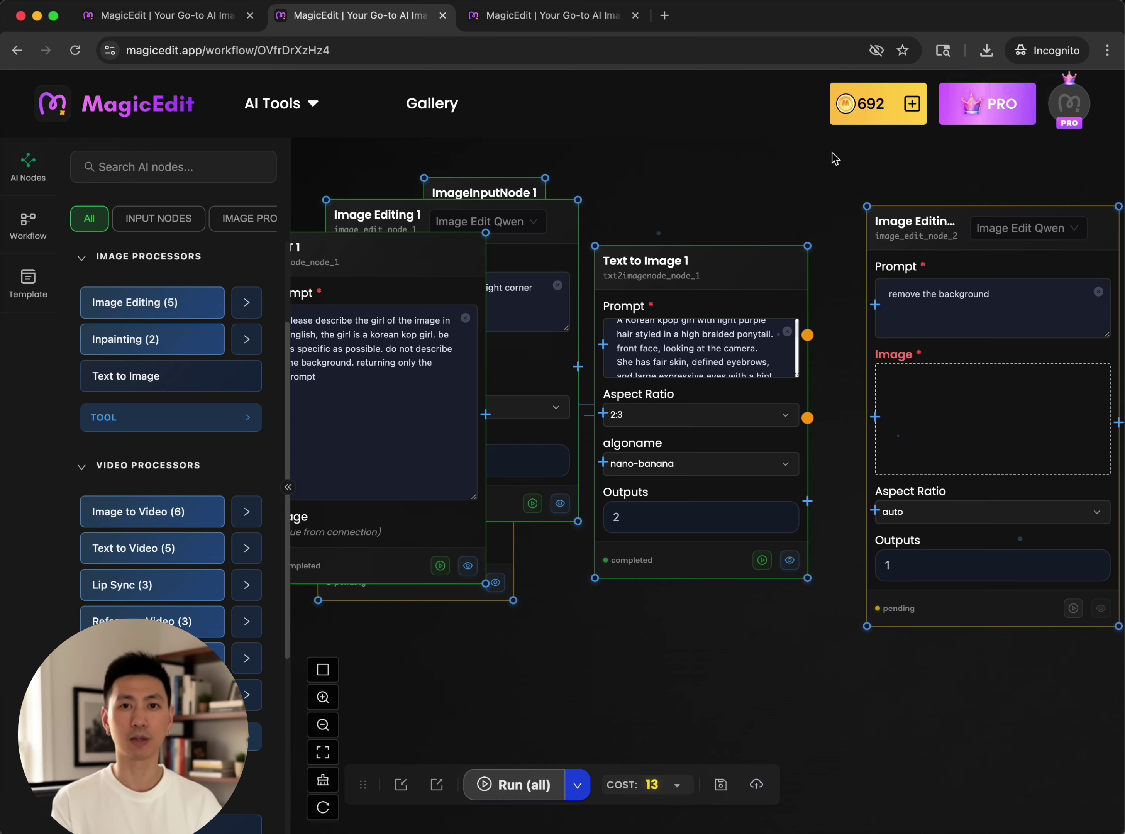
Step: Connect the Text to Image output to the "remove the background" Image Editing node's image input, run that node and preview its result
drag(808, 417, 875, 417)
drag(1035, 219, 994, 220)
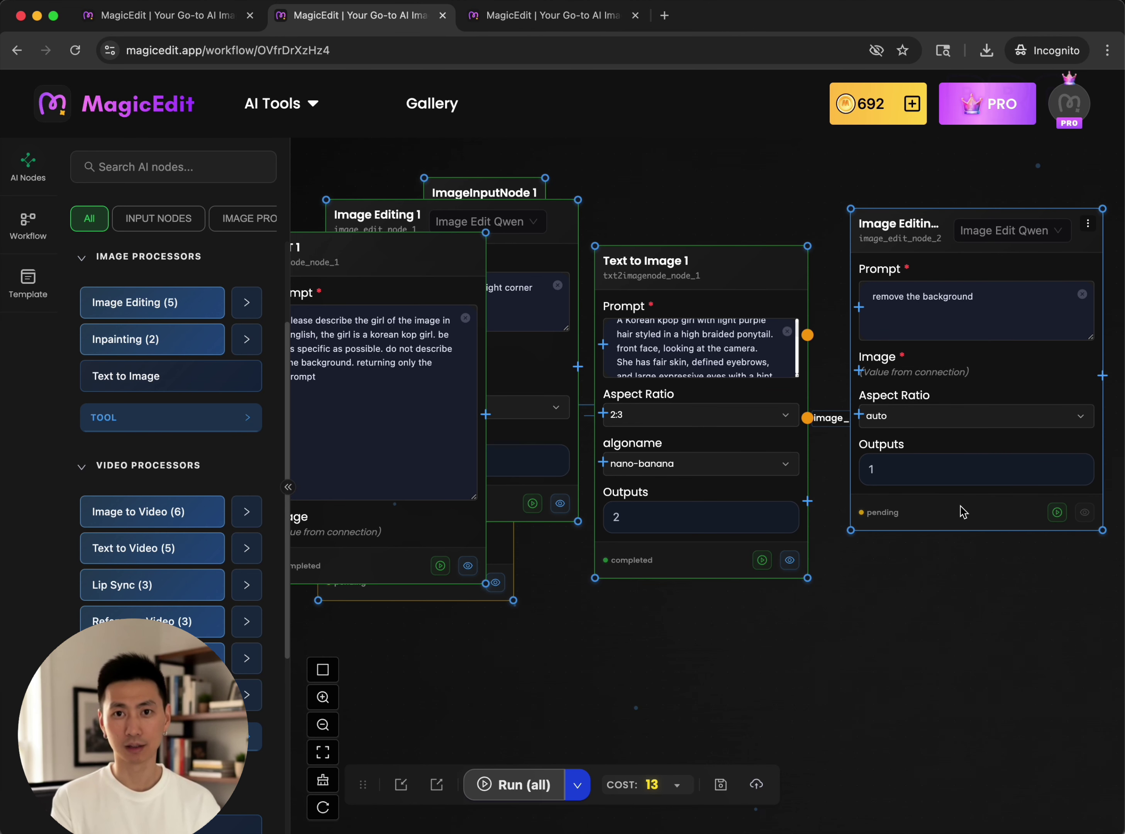
click(1056, 512)
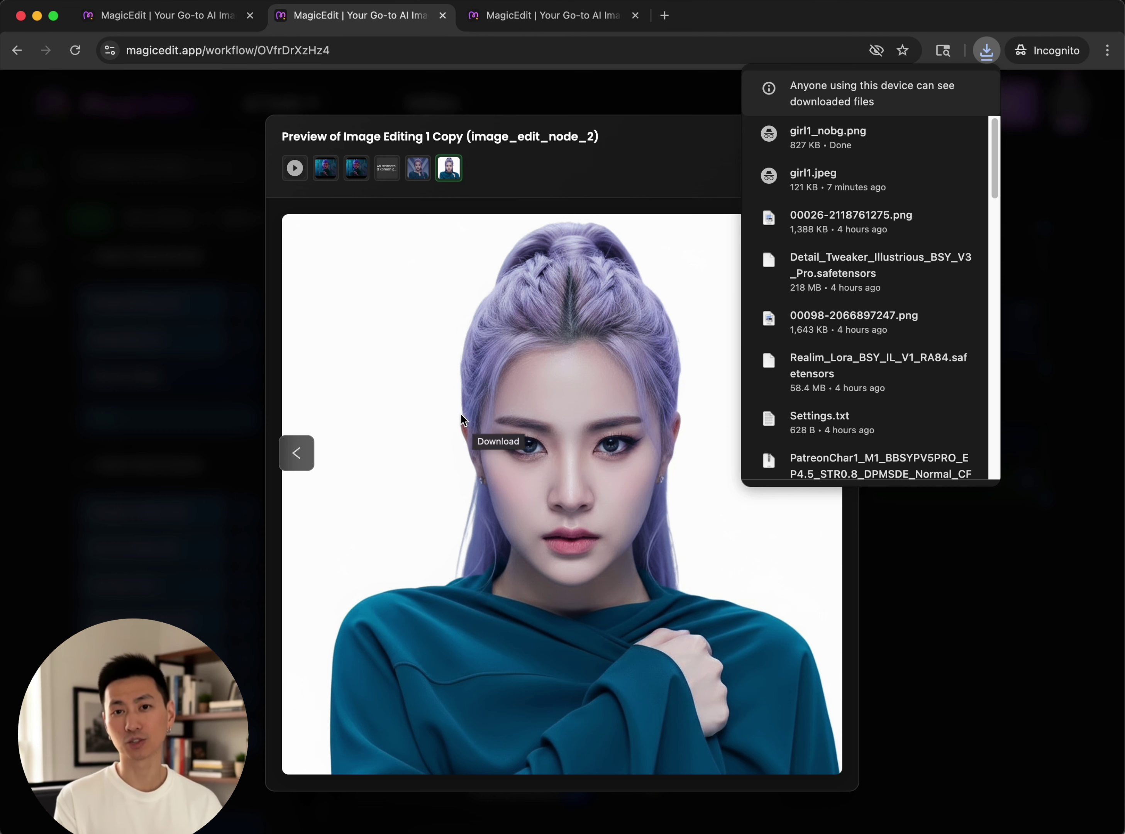
click(647, 185)
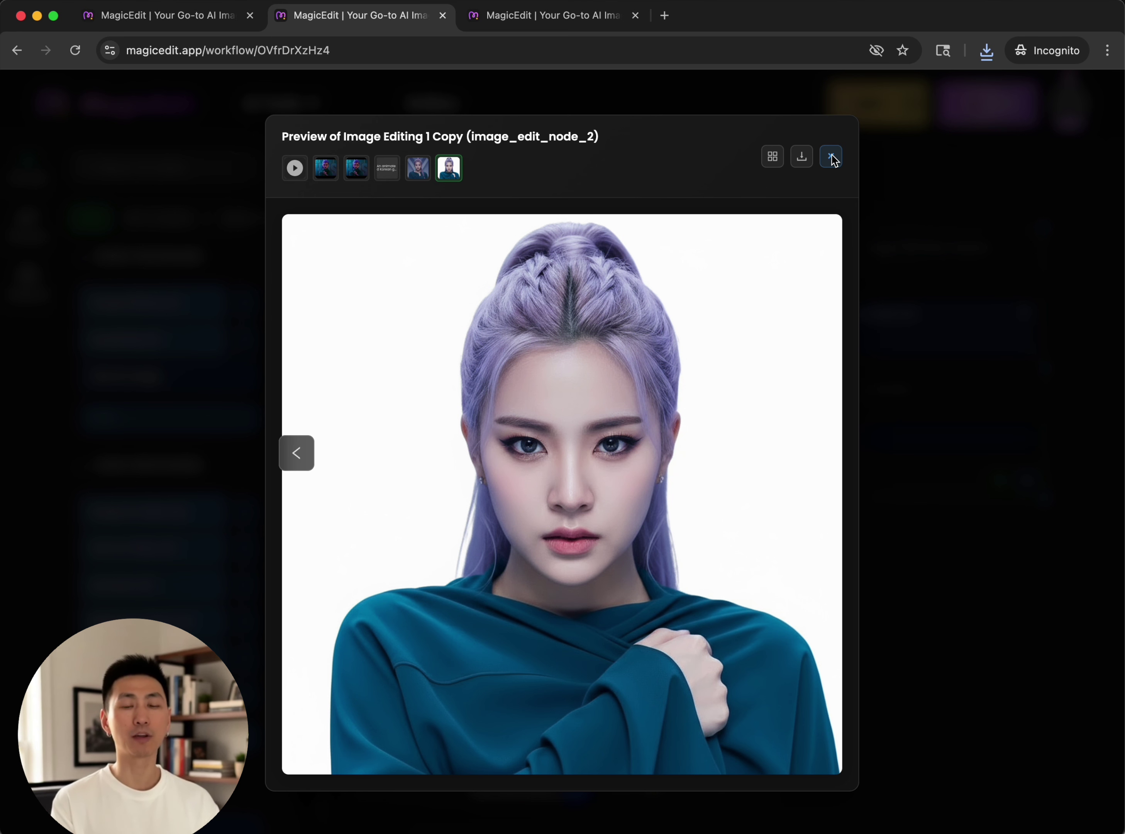
click(831, 158)
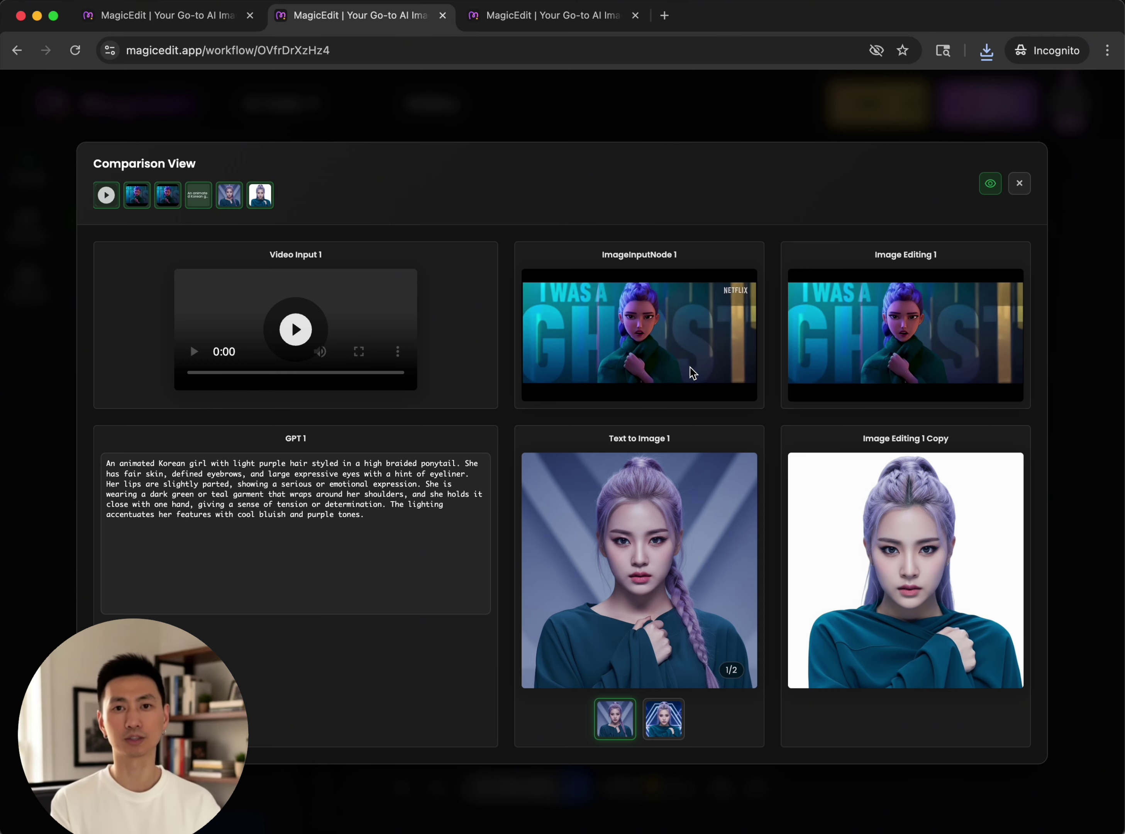
Step: Switch to the photo studio and flip the girl's portrait horizontally
key(ctrl+Tab)
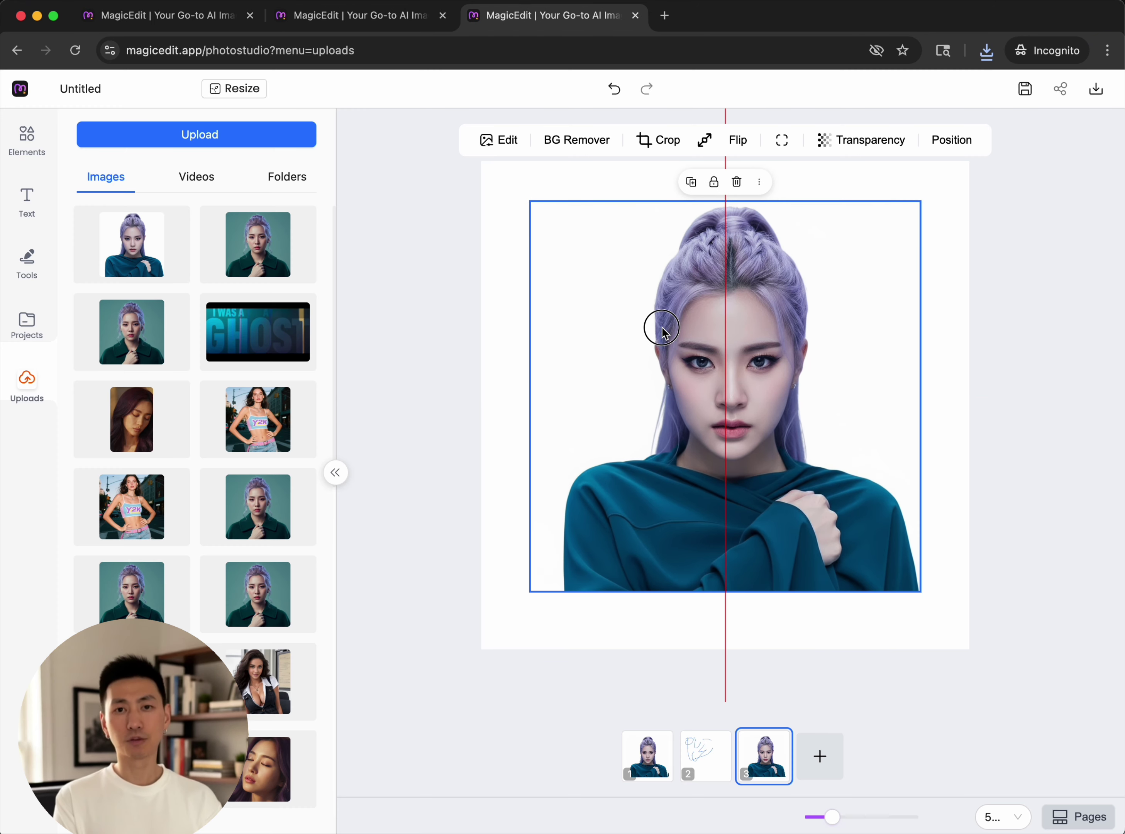
click(737, 145)
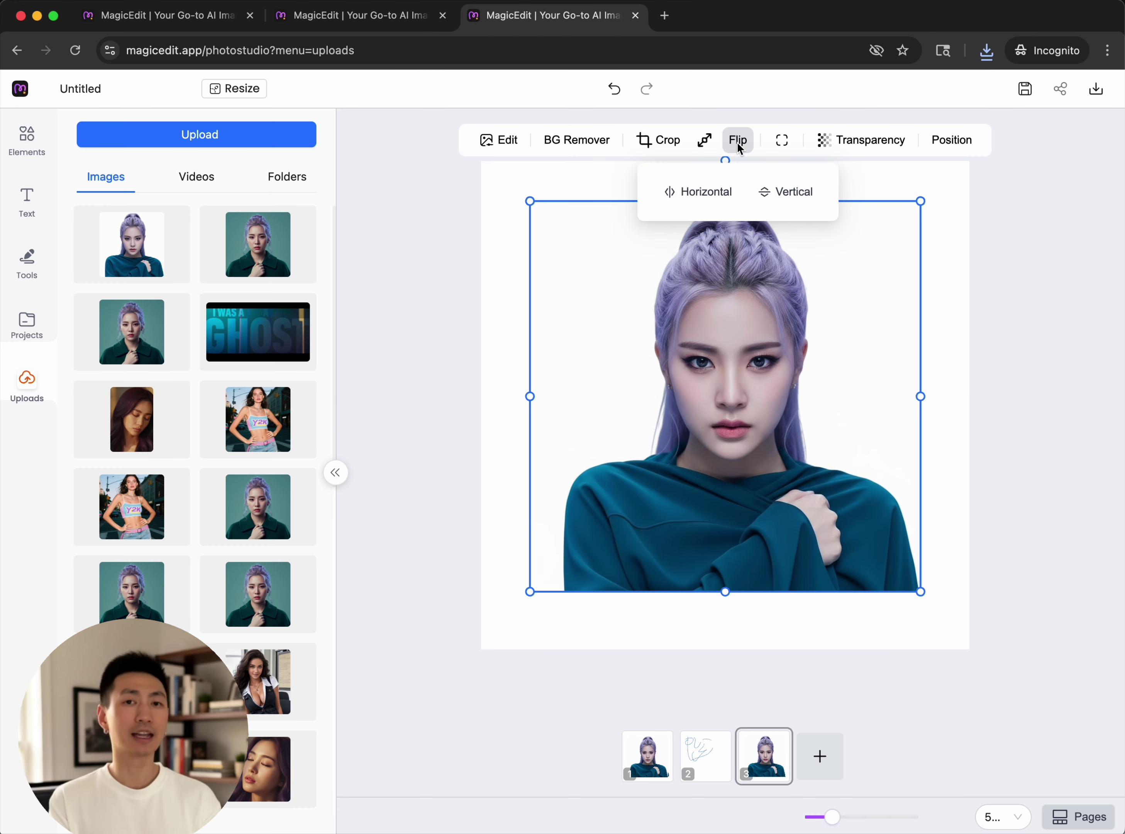
click(715, 200)
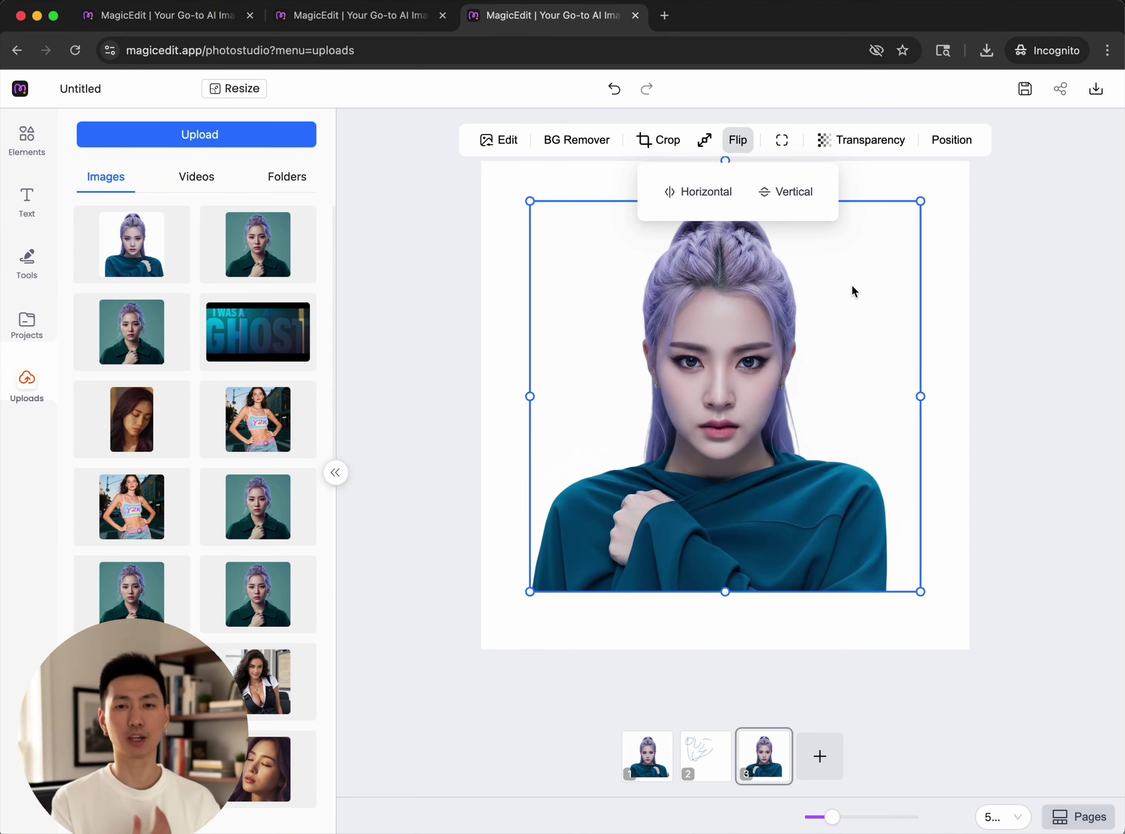
click(838, 257)
Step: Return to the workflow and save frame 0 of the video as an image node
key(ctrl+shift+Tab)
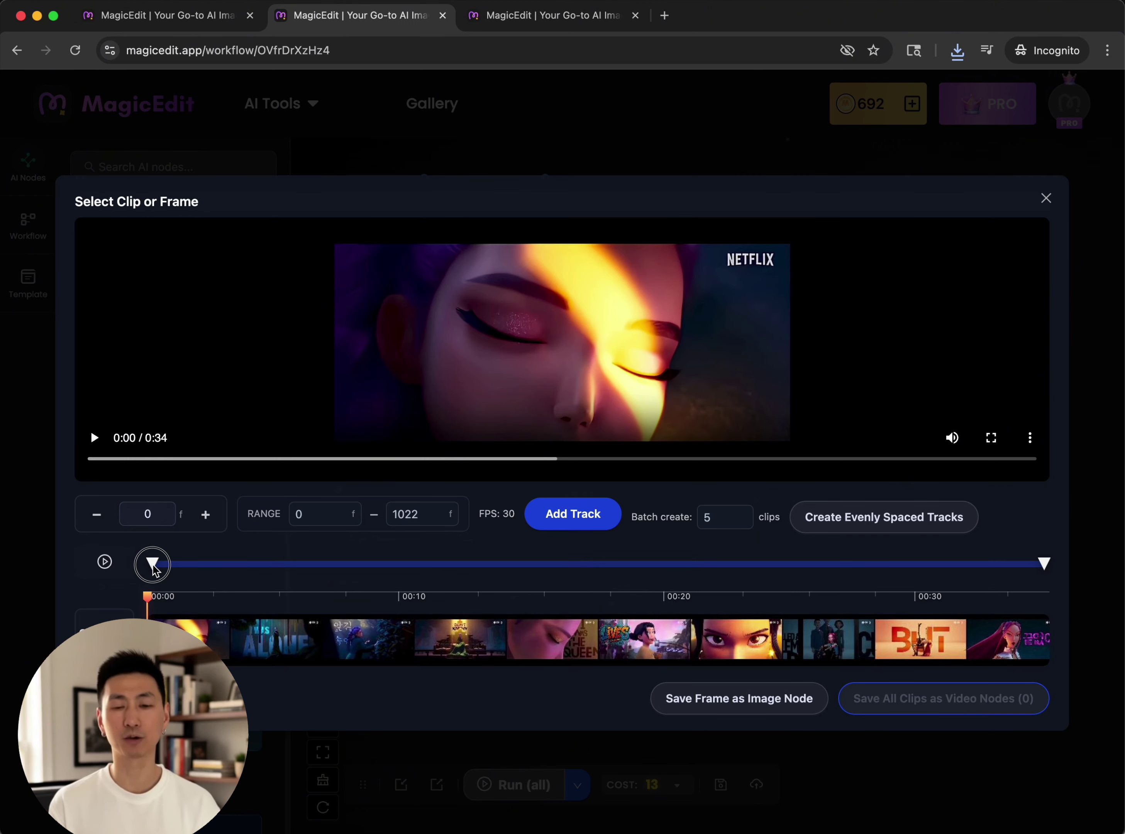
drag(153, 570, 121, 571)
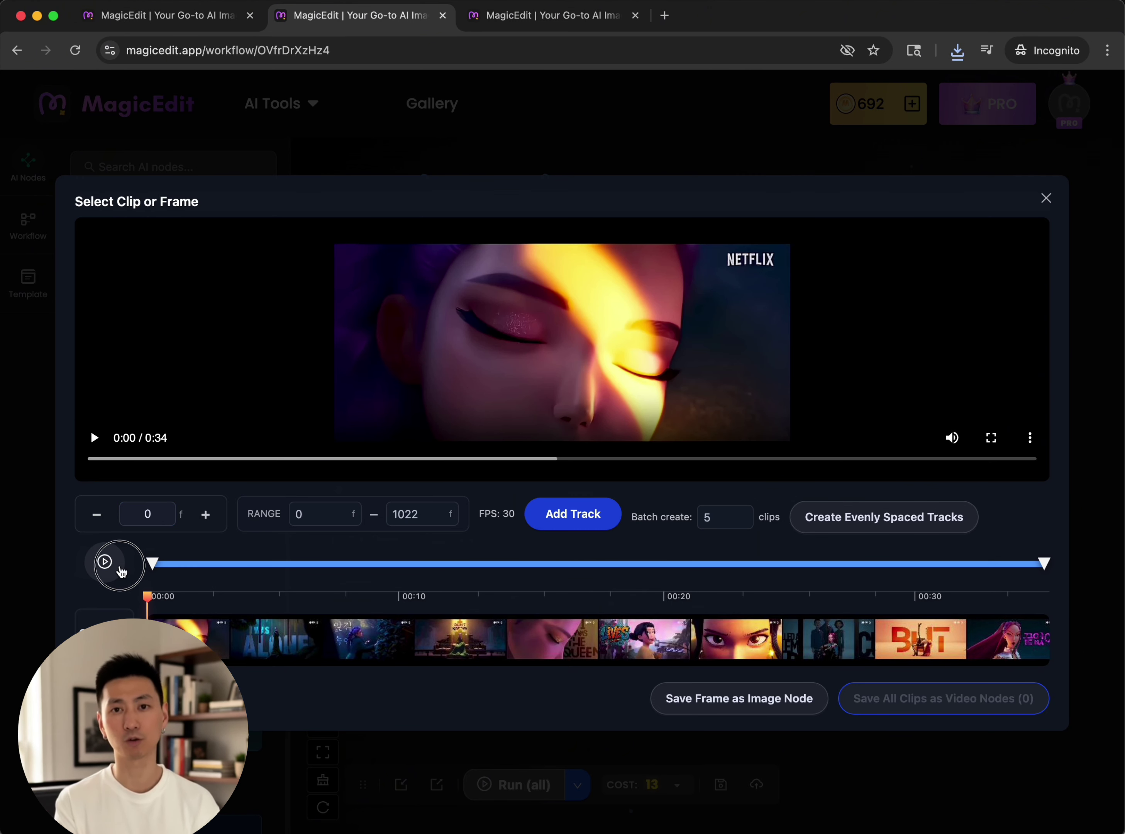
click(739, 698)
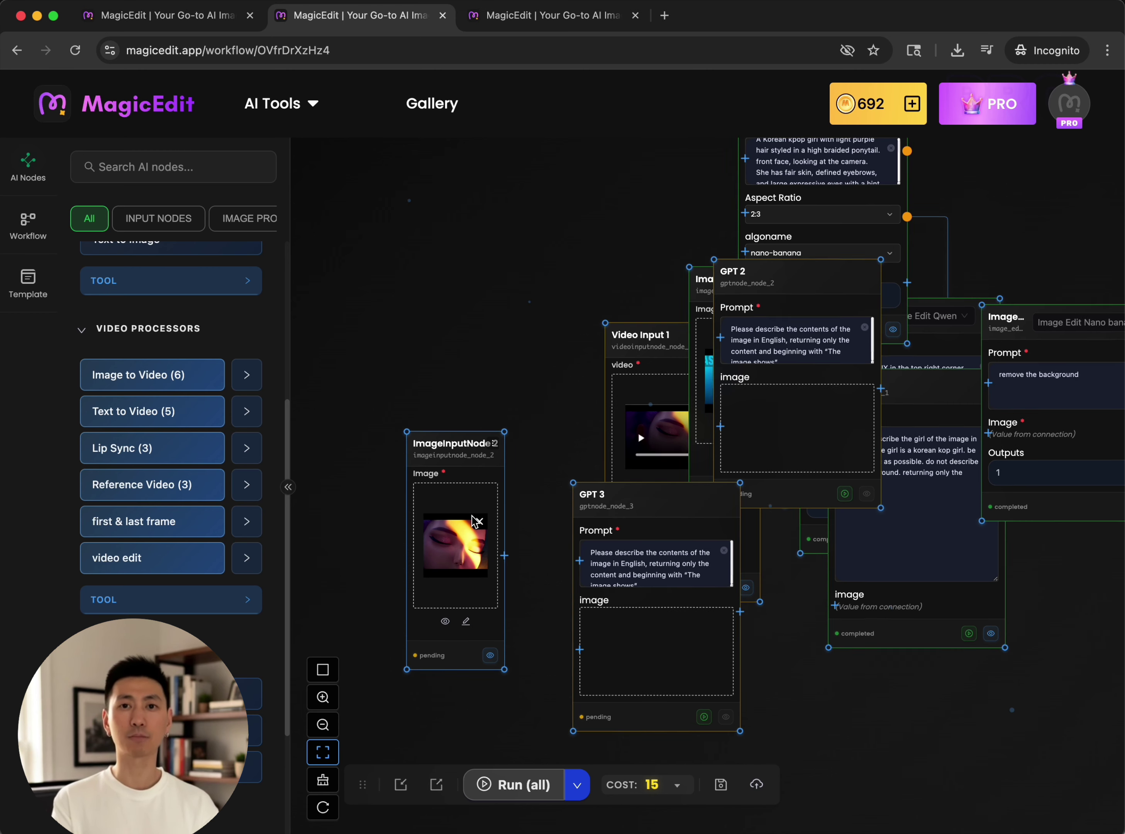
Step: Connect ImageInputNode 2 to the GPT 3 node's image input and enlarge the GPT 3 prompt box
drag(688, 559, 662, 440)
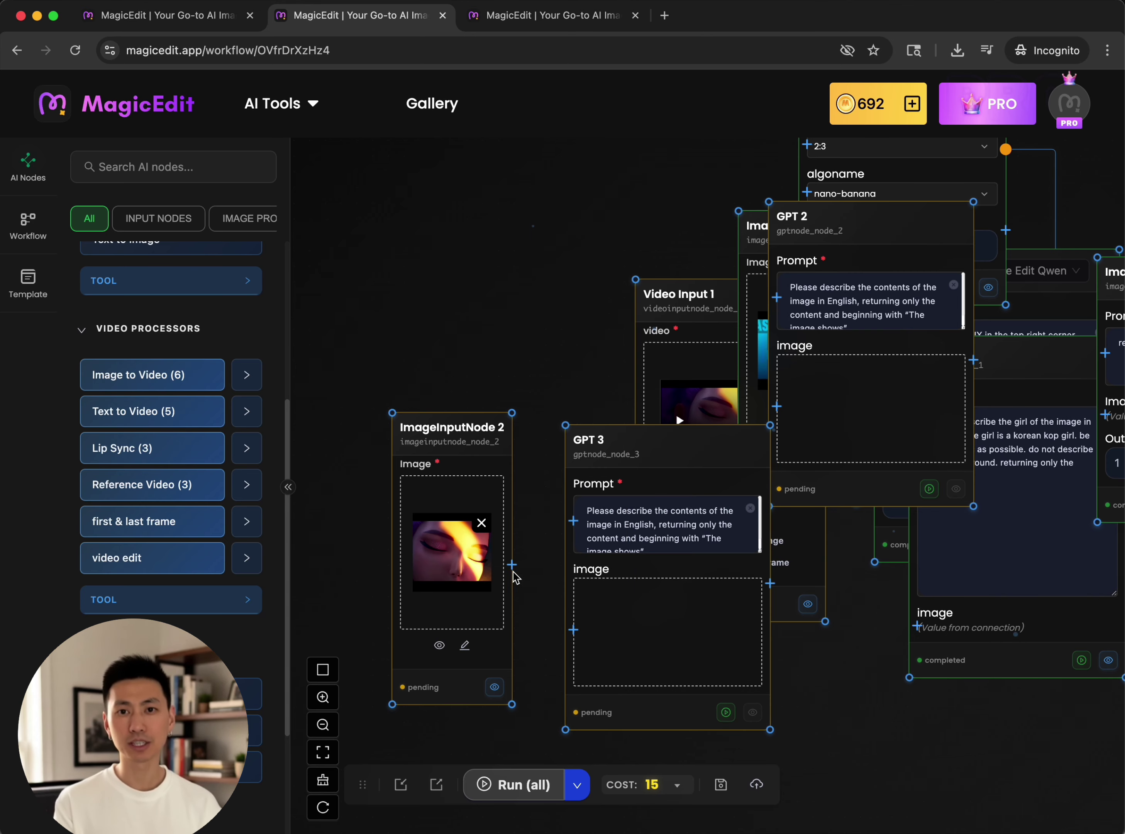
drag(512, 565, 574, 630)
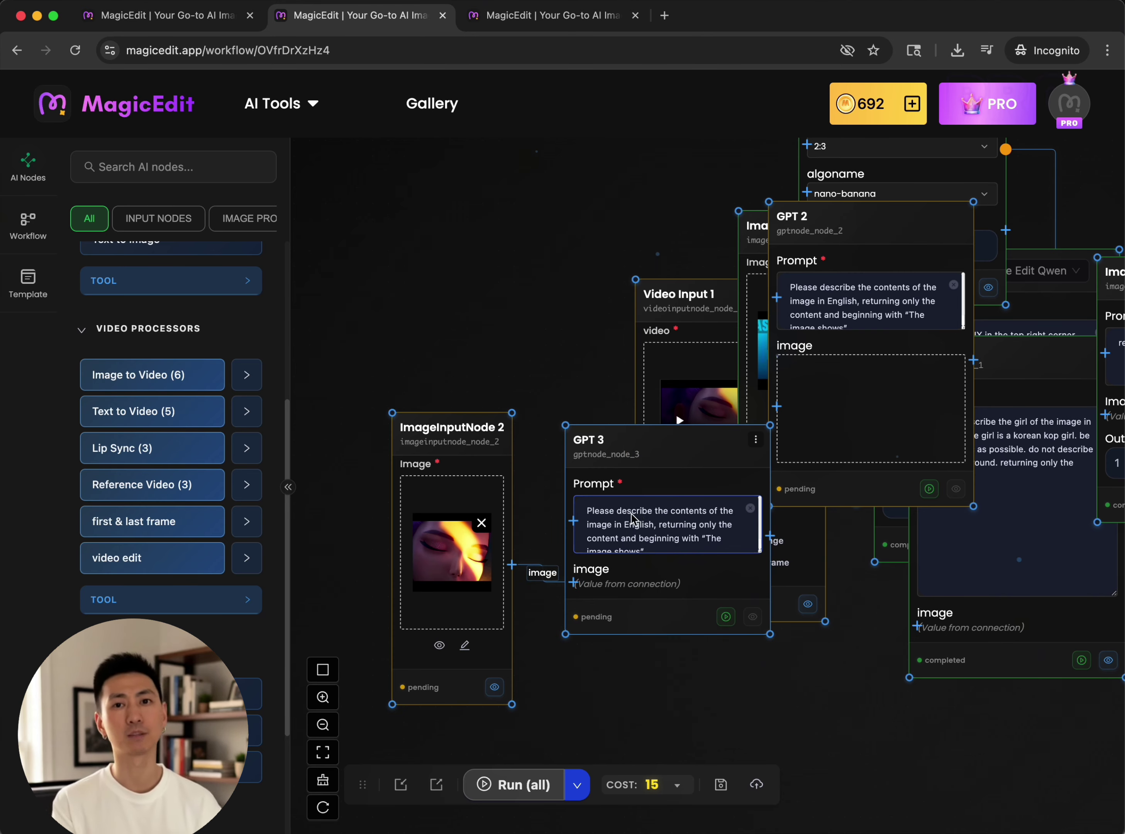
click(675, 513)
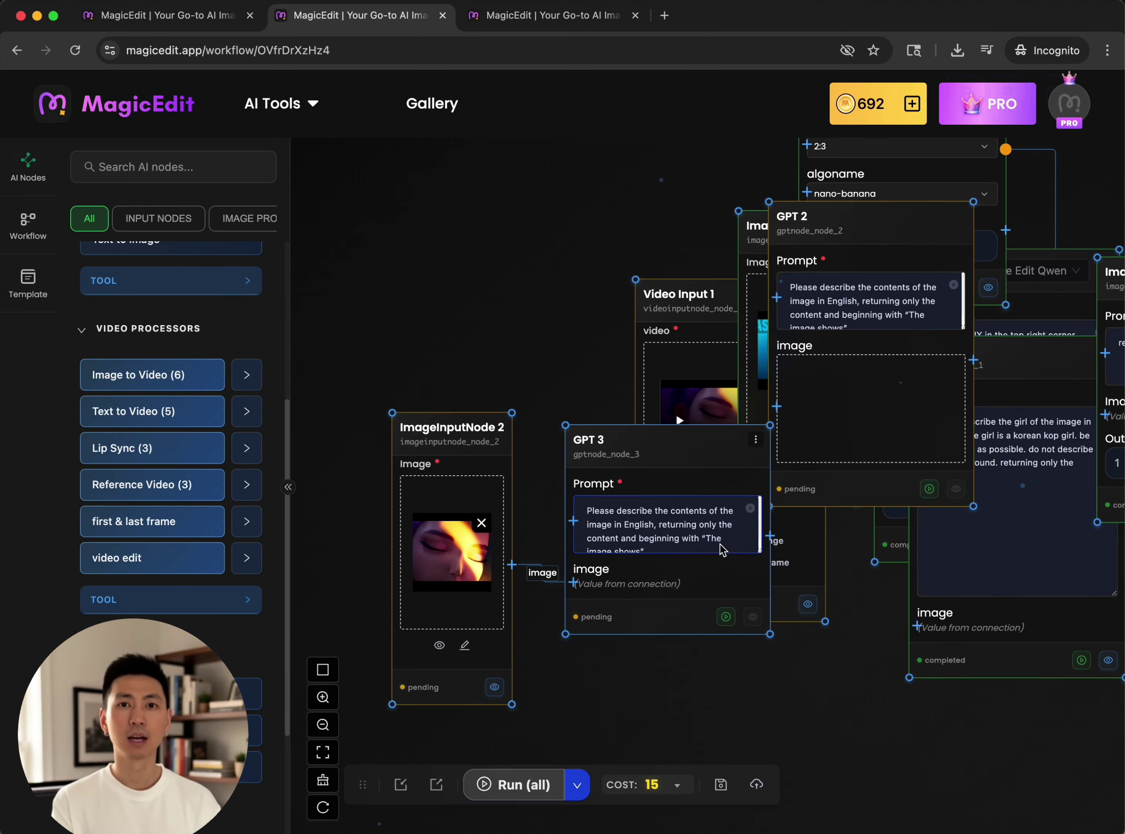
drag(761, 555, 761, 611)
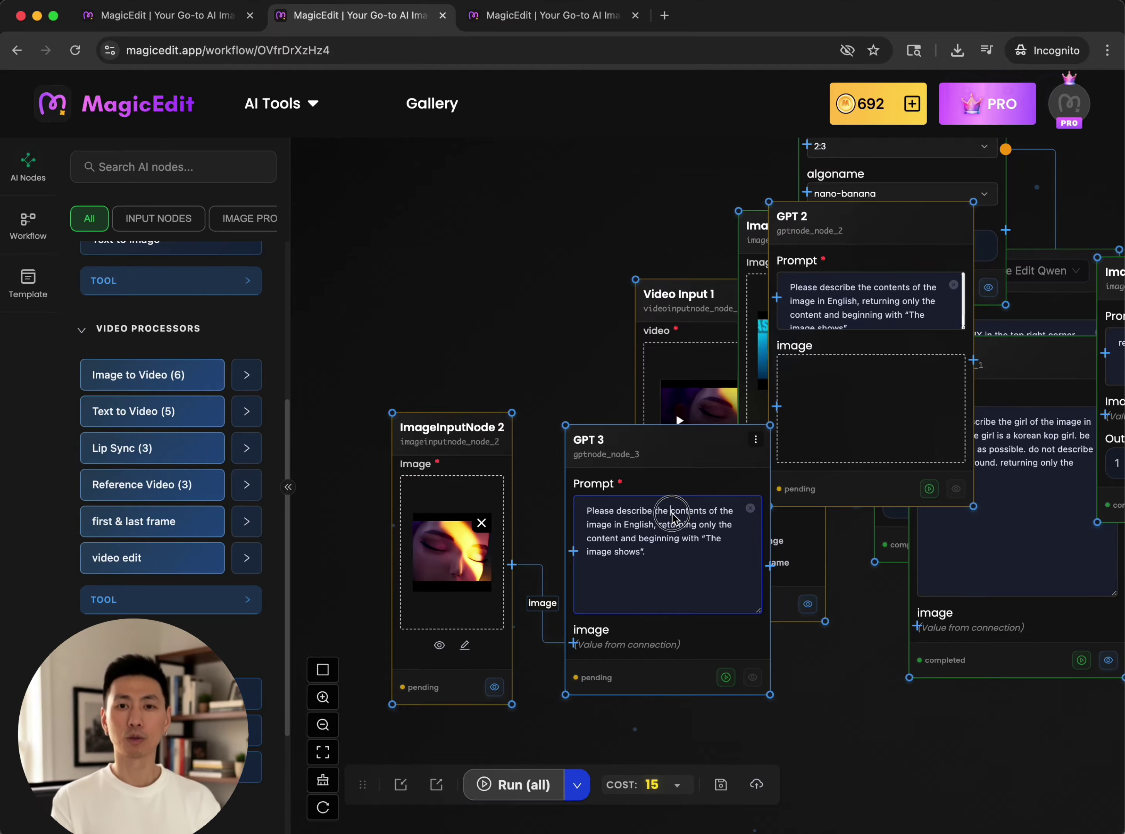
Step: Rewrite the GPT 3 prompt to describe the girl as specifically as possible, including camera angles and lighting, and return the prompt only
drag(670, 511, 686, 512)
click(719, 512)
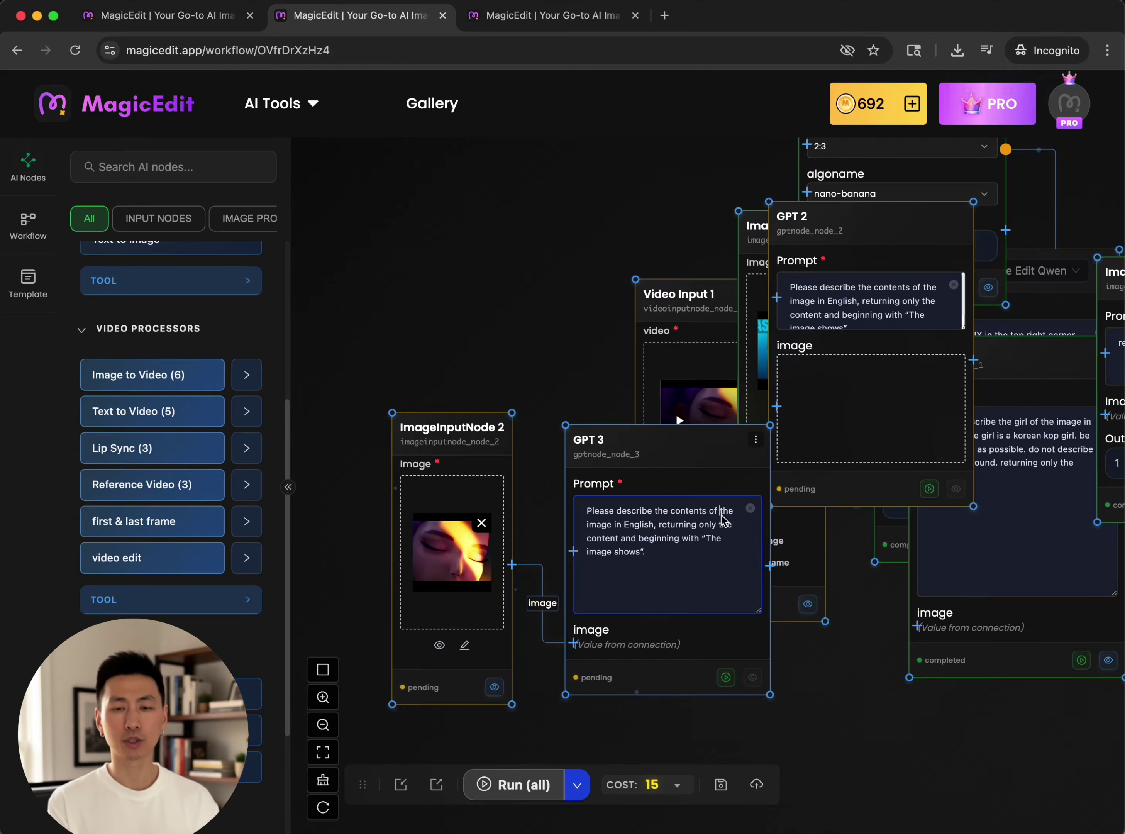
double_click(604, 529)
text(girl)
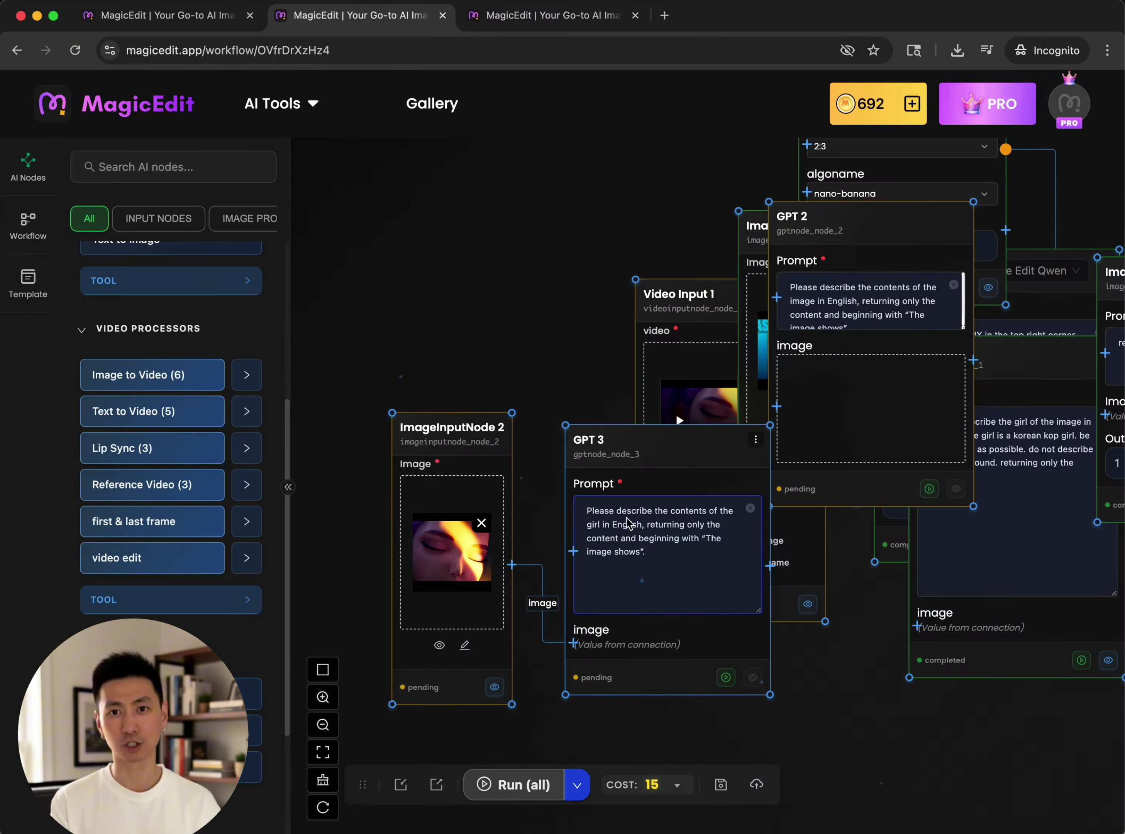
drag(659, 523, 645, 551)
text(as specific as possible, including camera angles and lighting.)
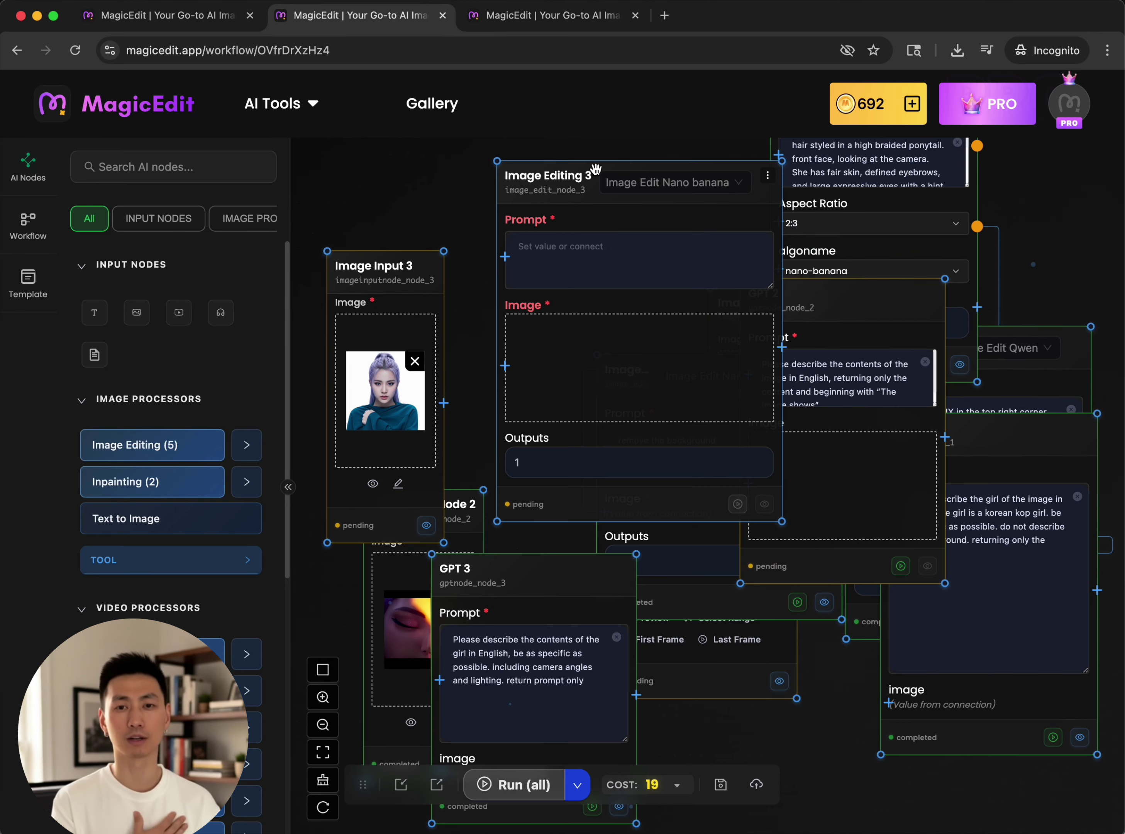
Step: Fill the Image Editing 3 prompt with the close-up description of a "korean girl's face" and connect Image Input 3 to its image input
click(546, 258)
text(Close-up shot of an korean girl's face with her eyes closed, framed from above at a slight diagonal angle. The camera focuses tightly on her serene expression, highlighting her smooth skin and long, stylized eyelashes. A warm, golden beam of light falls dramatically across her face from upper right to lower left, contrasting with the cooler purplish shadows on the left side. The lighting creates a soft glow on her eyelids, which are adorned with subtle pink shimmer. Her purple hair is faintly visible at the edge of the frame, blending into the dark background, creating an intimate and cinematic visual tone.)
drag(443, 403, 504, 492)
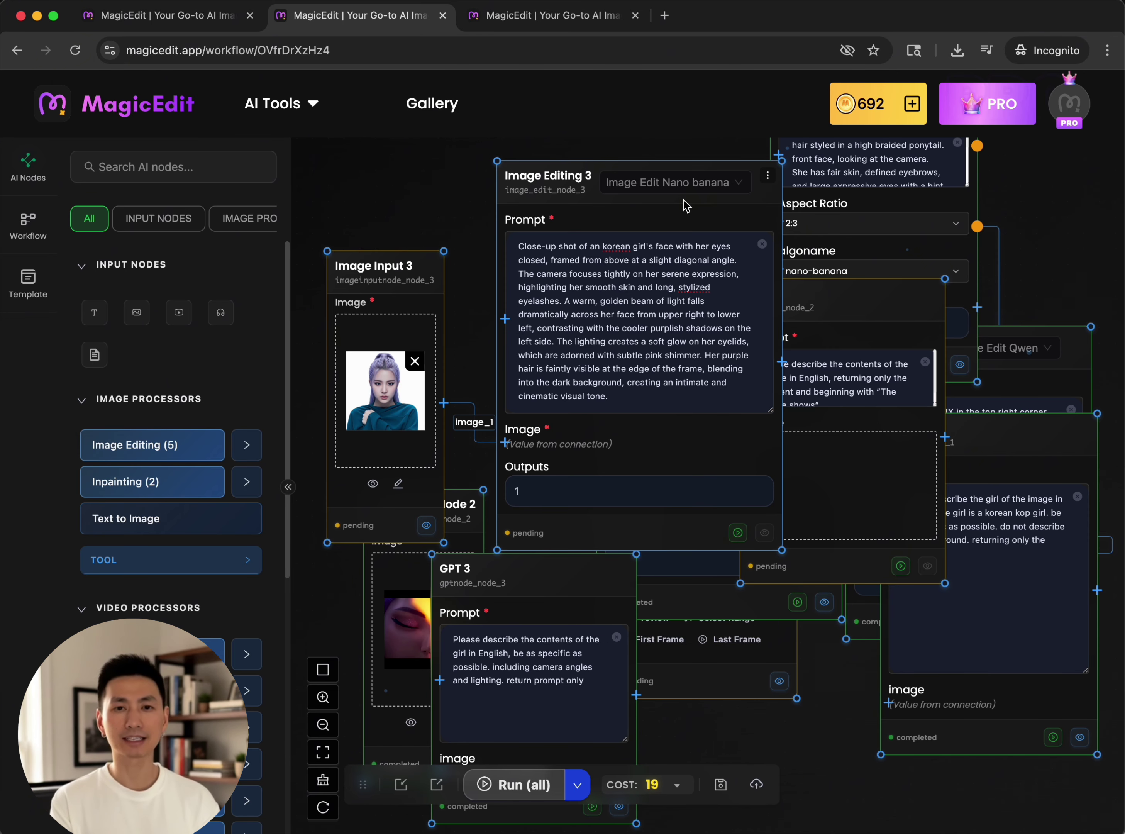
Step: Run Image Editing 3 with Image Edit Nano banana and compare its result with the source frame
click(737, 532)
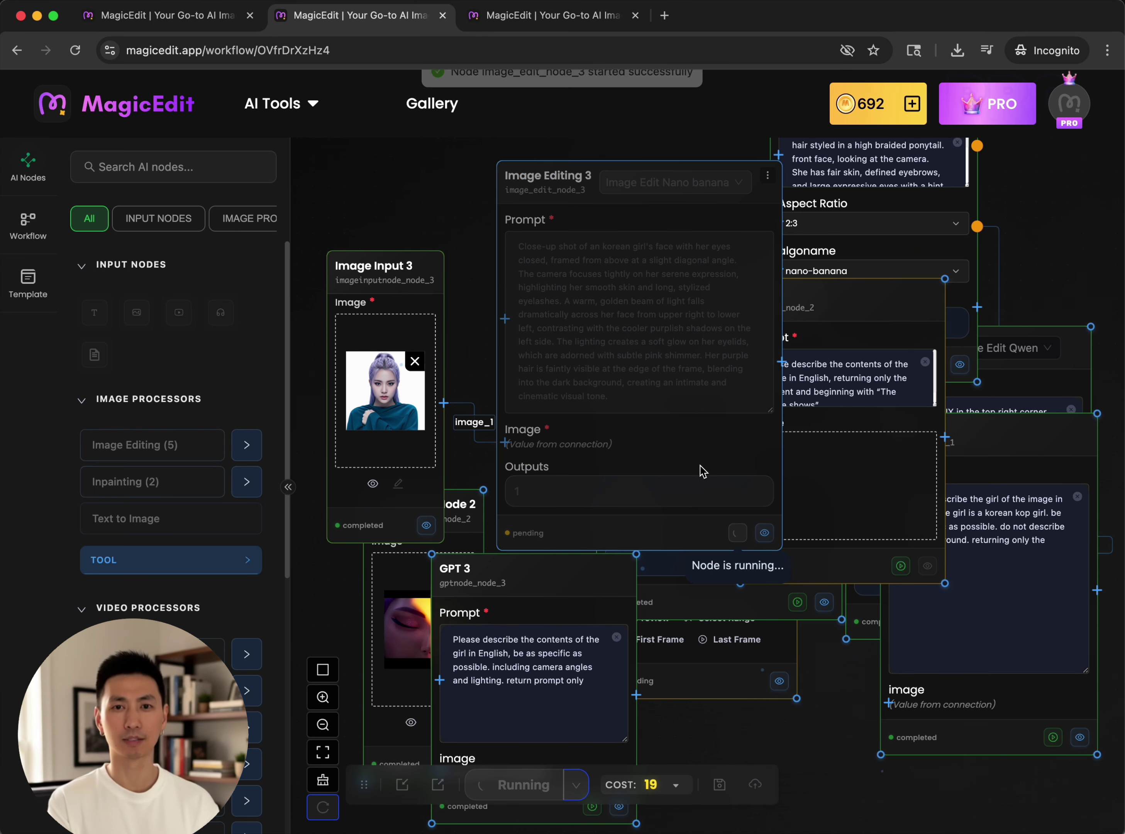
click(764, 532)
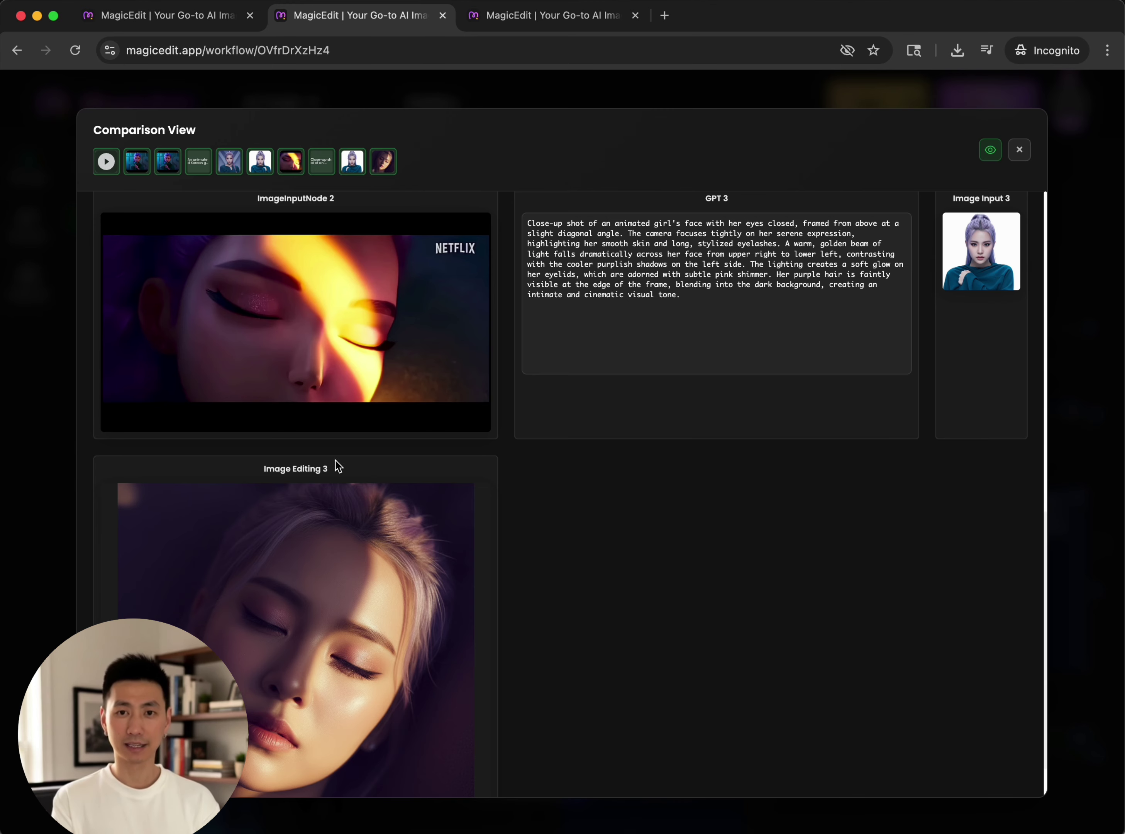
key(Escape)
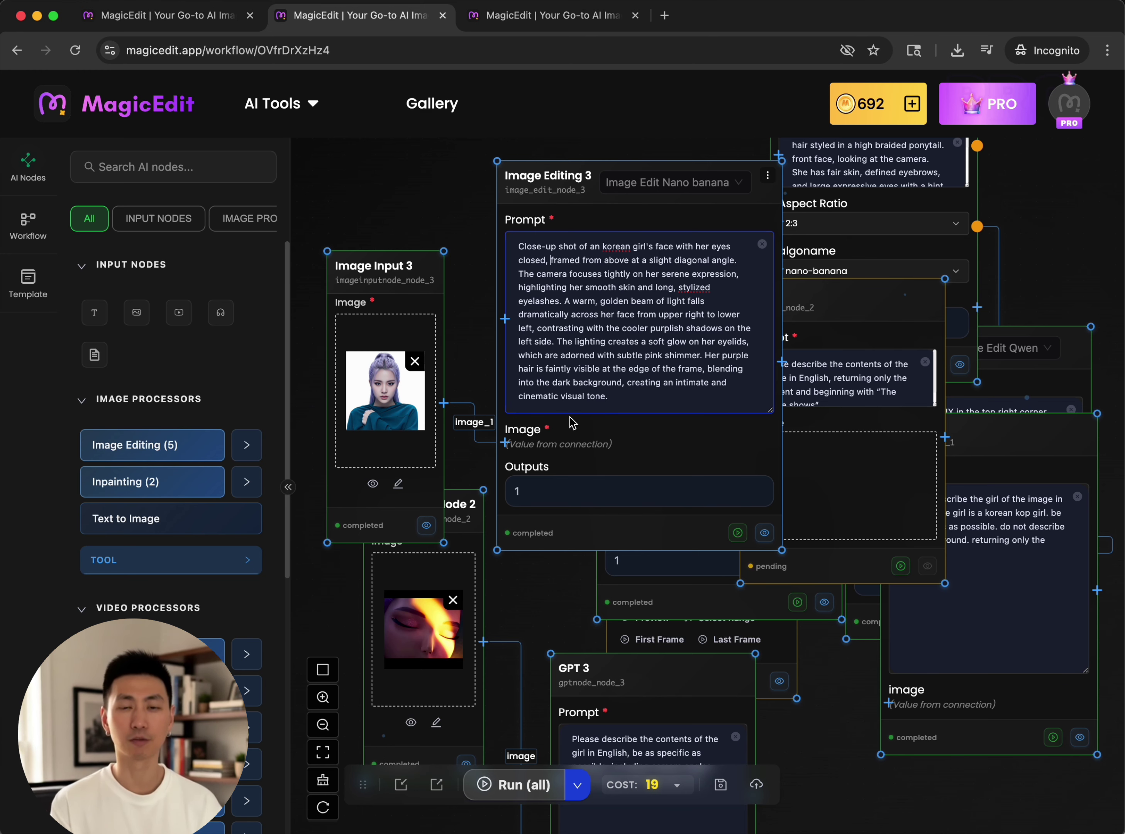
Step: Change the Image Editing 3 model to Image Edit Qwen, rerun the node and view the new result in the comparison
click(699, 192)
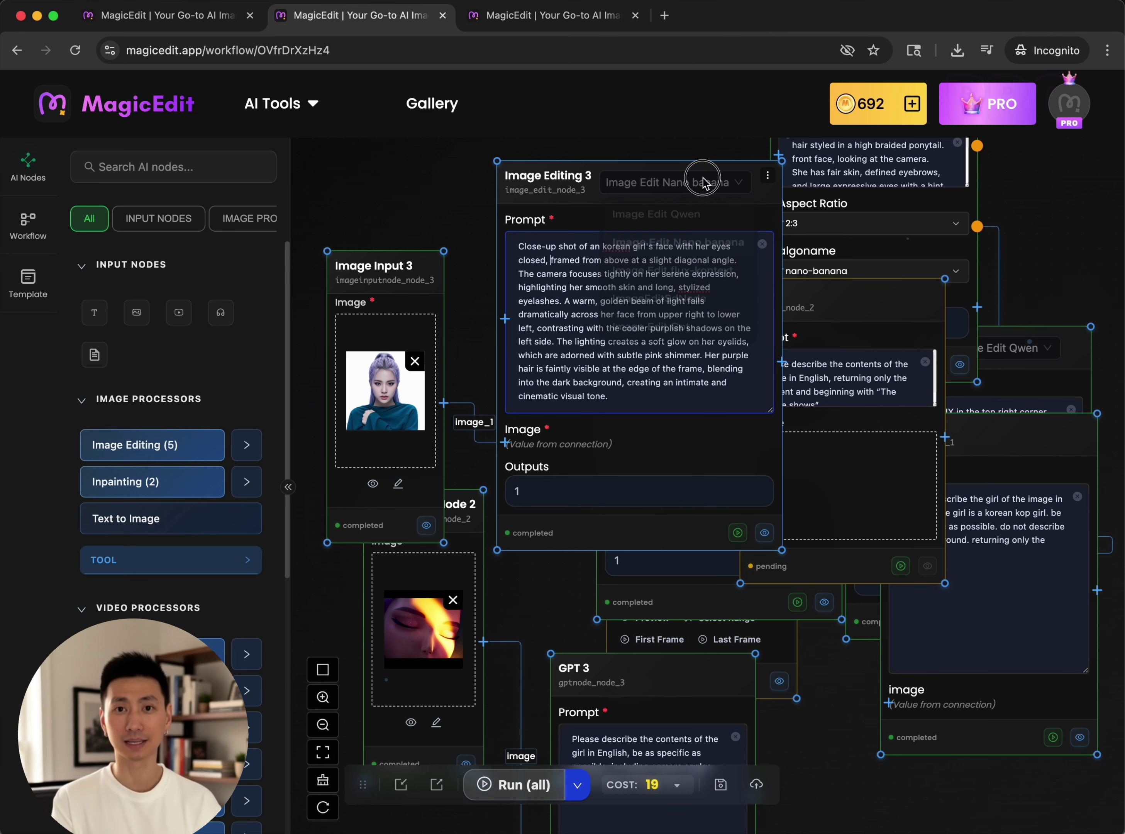
click(676, 200)
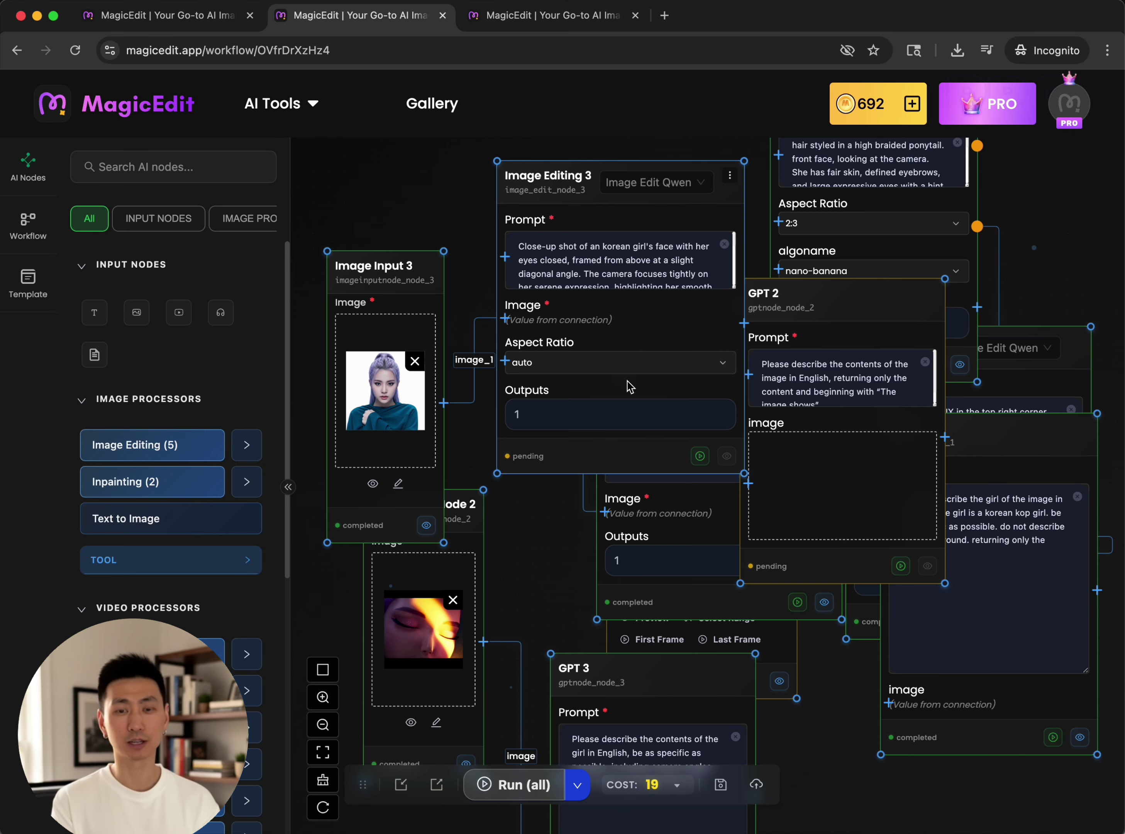
click(700, 456)
click(726, 455)
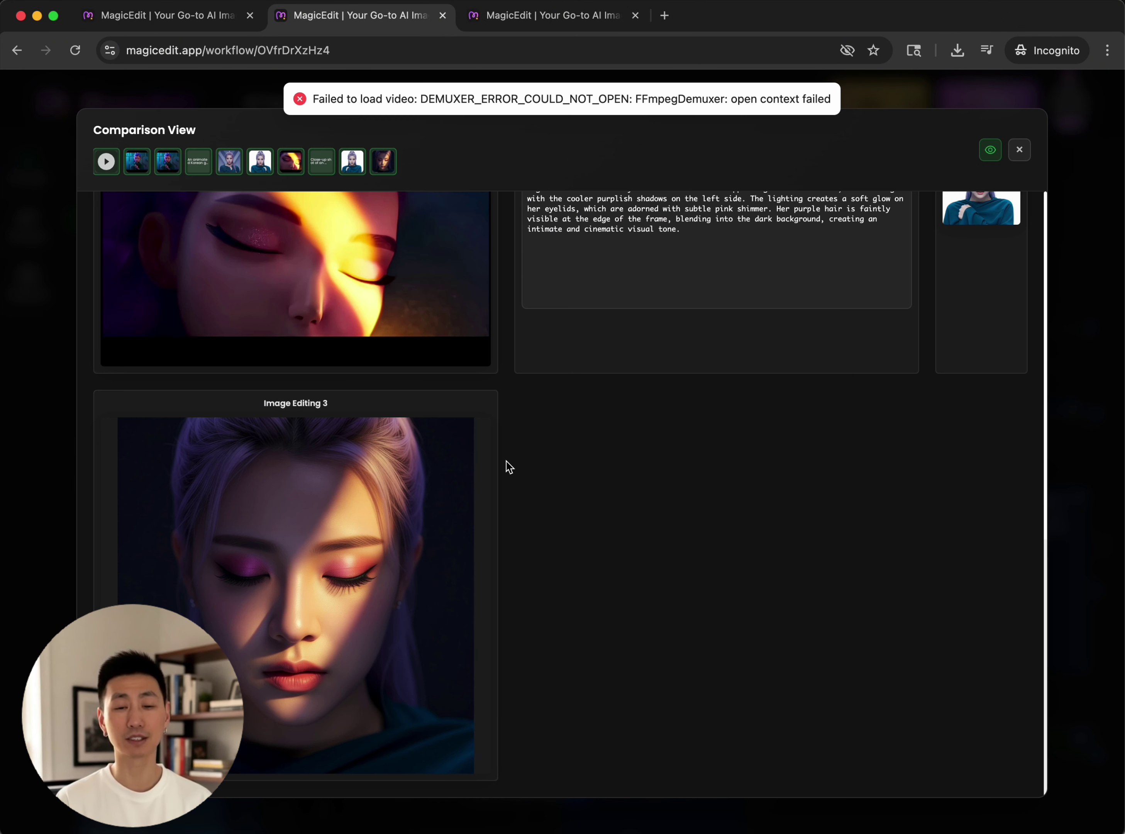
Step: Prompt Image Editing 3 Copy with "turn the head to the right and look down with eye closed." and save its result as girl1_frame1
scroll(508, 465, up, 3)
scroll(507, 465, up, 2)
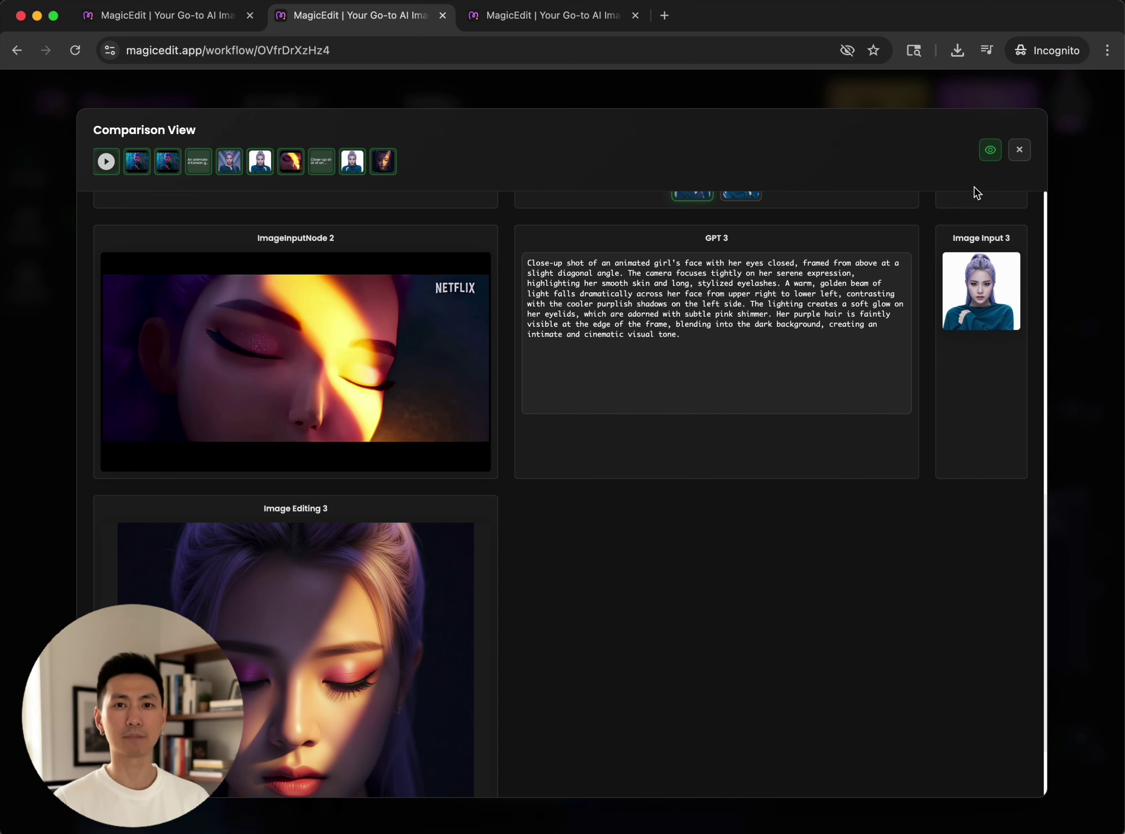
click(1019, 149)
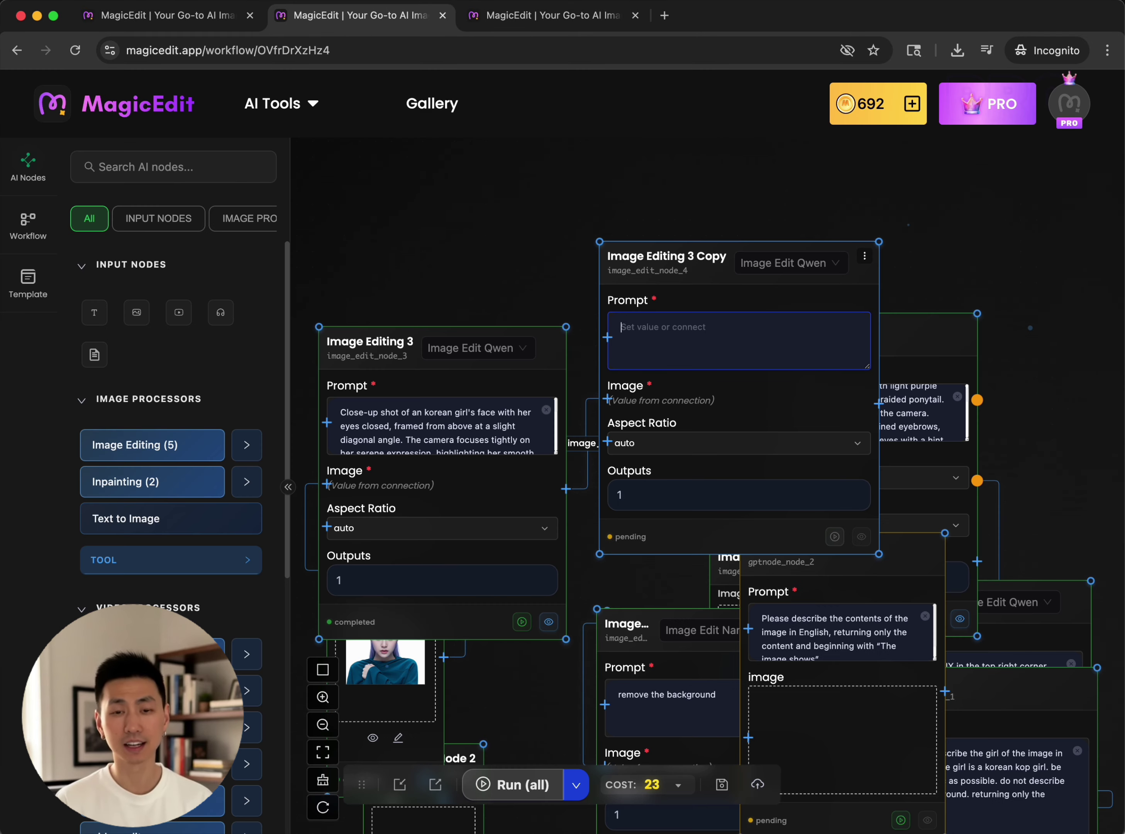
text(turn the head to the right and look down)
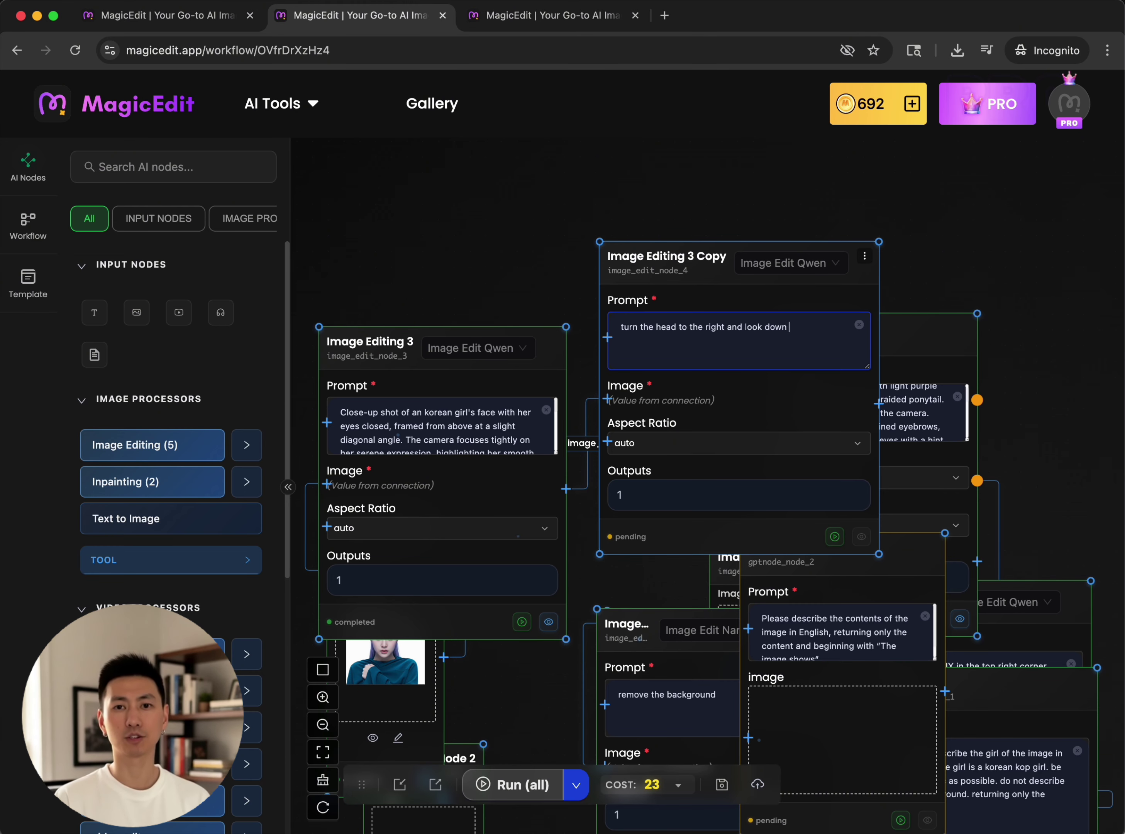
text(osed)
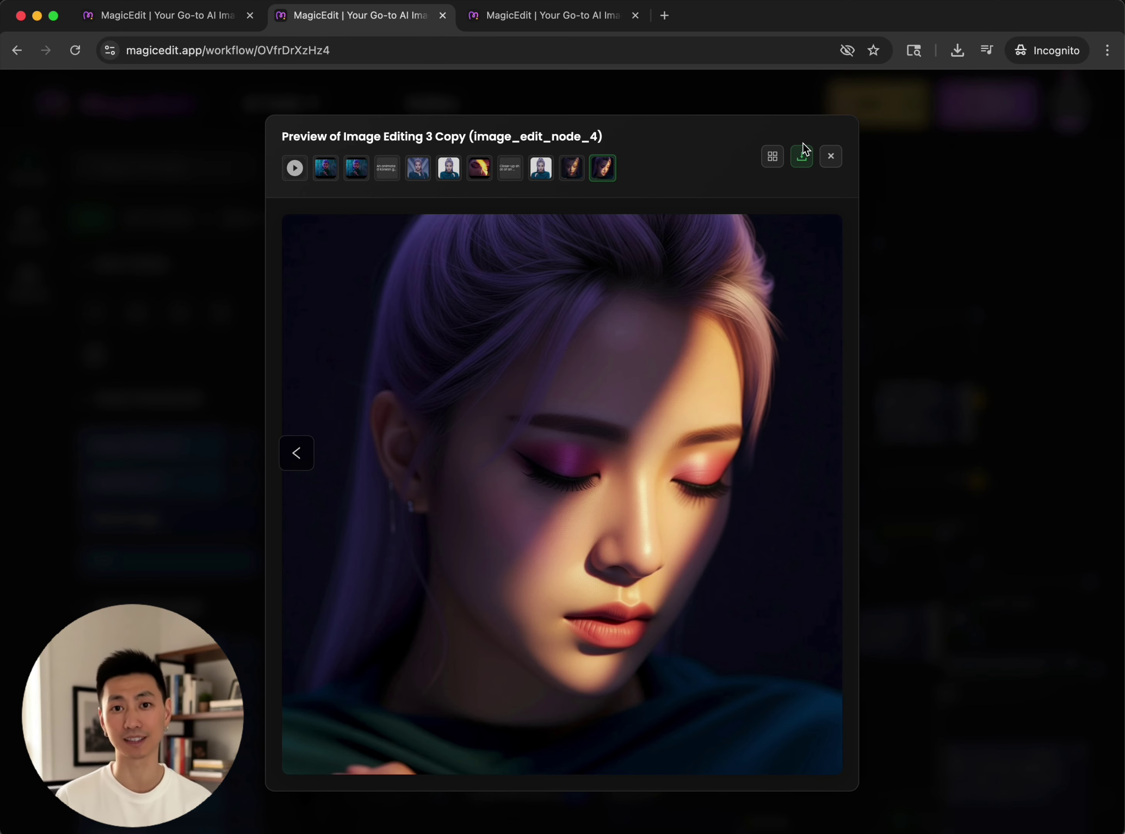
click(802, 154)
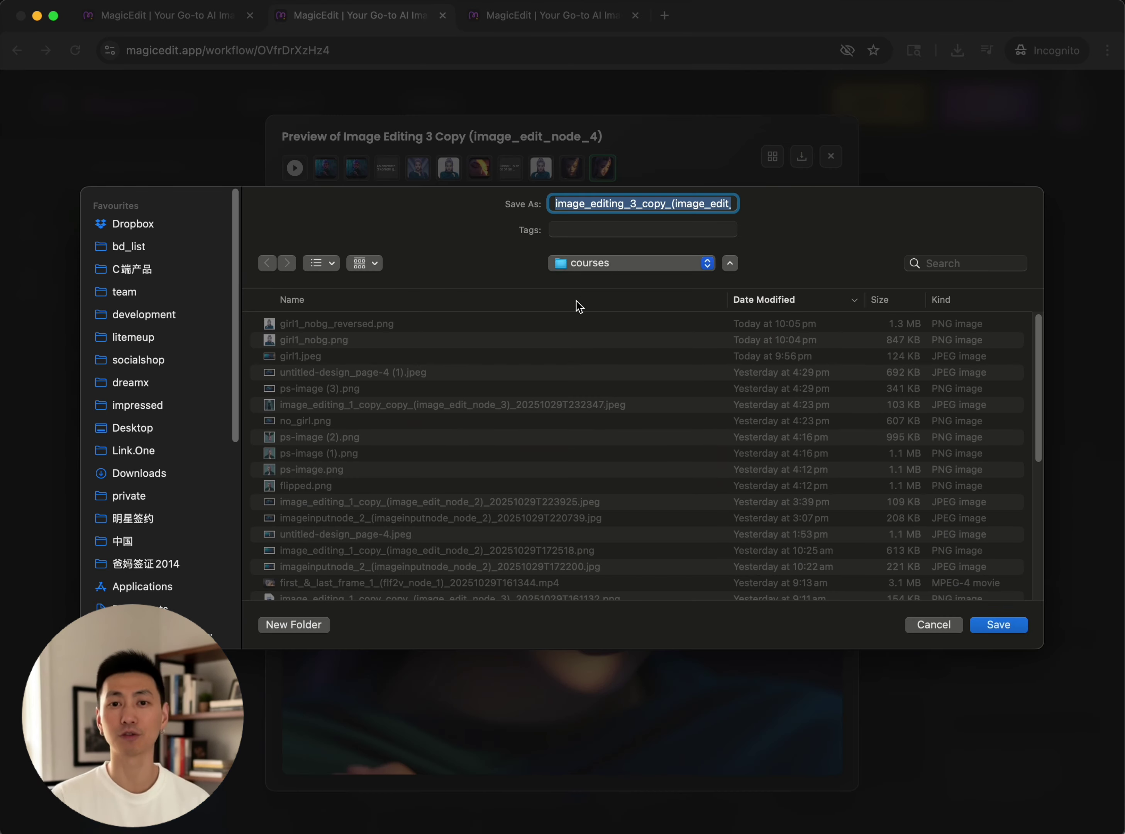
text(girl1_fl)
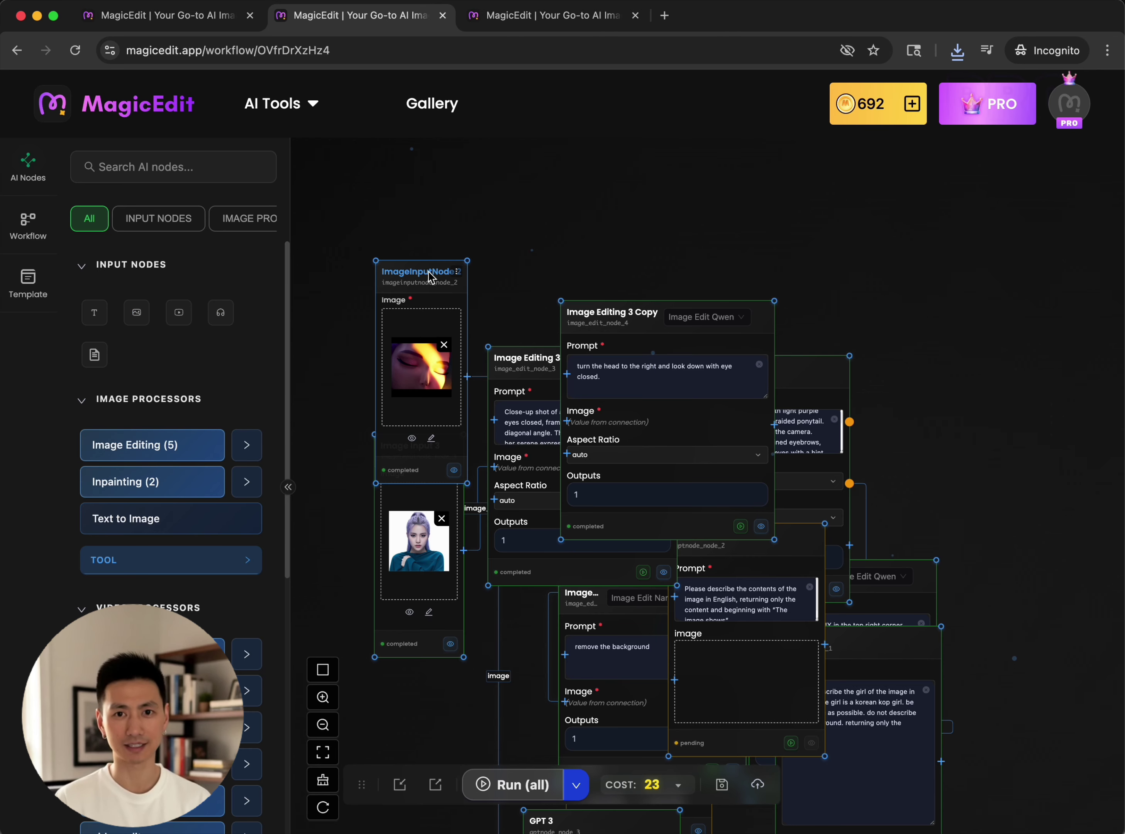
Step: Run a duplicate edit node on ImageInputNode 2 with "remove the girl, only keep the background" and connect its output to the NETFLIX-removal node
drag(429, 276, 391, 232)
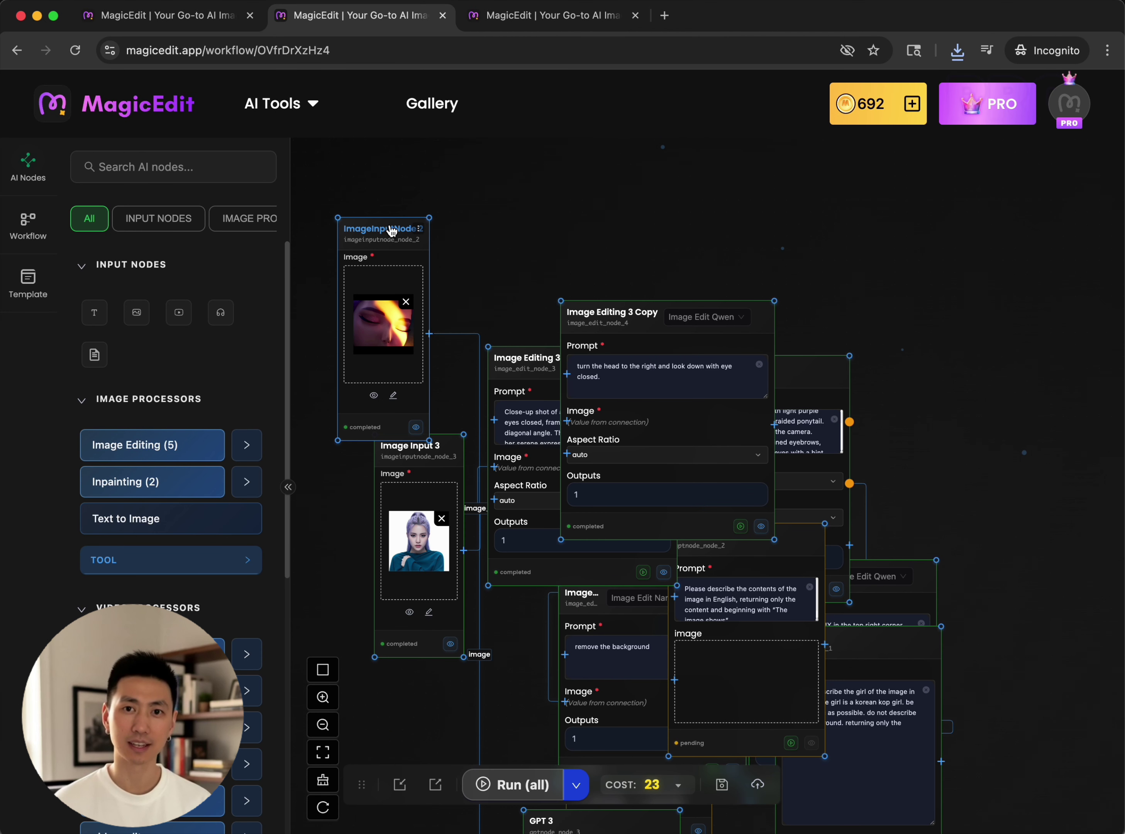
key(super+d)
triple_click(585, 214)
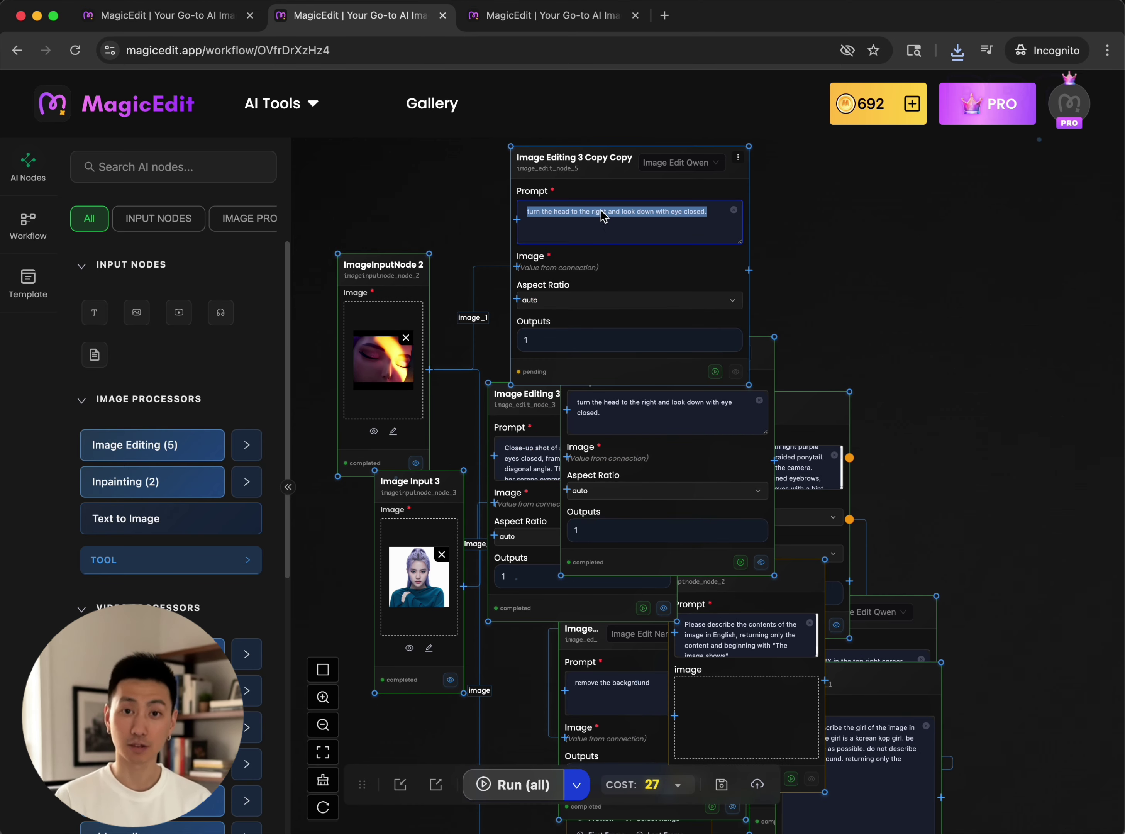
text(remove the girl, only keep the background)
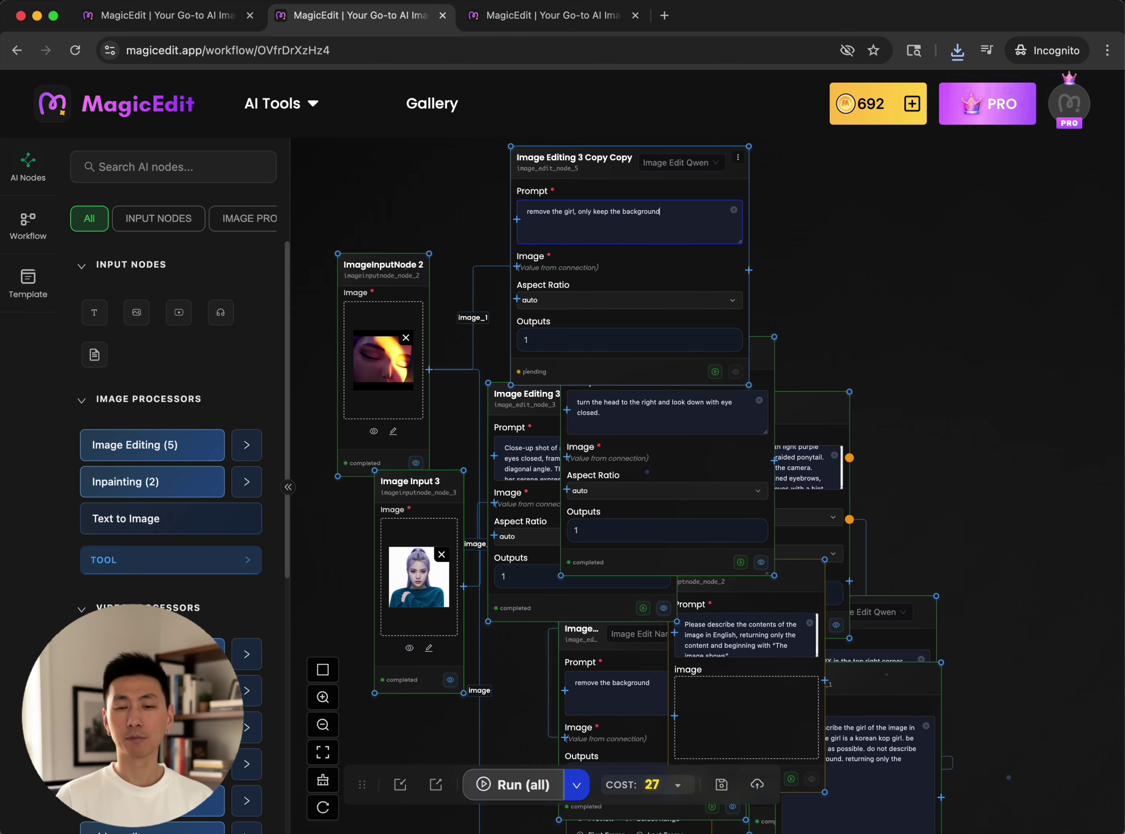
click(736, 372)
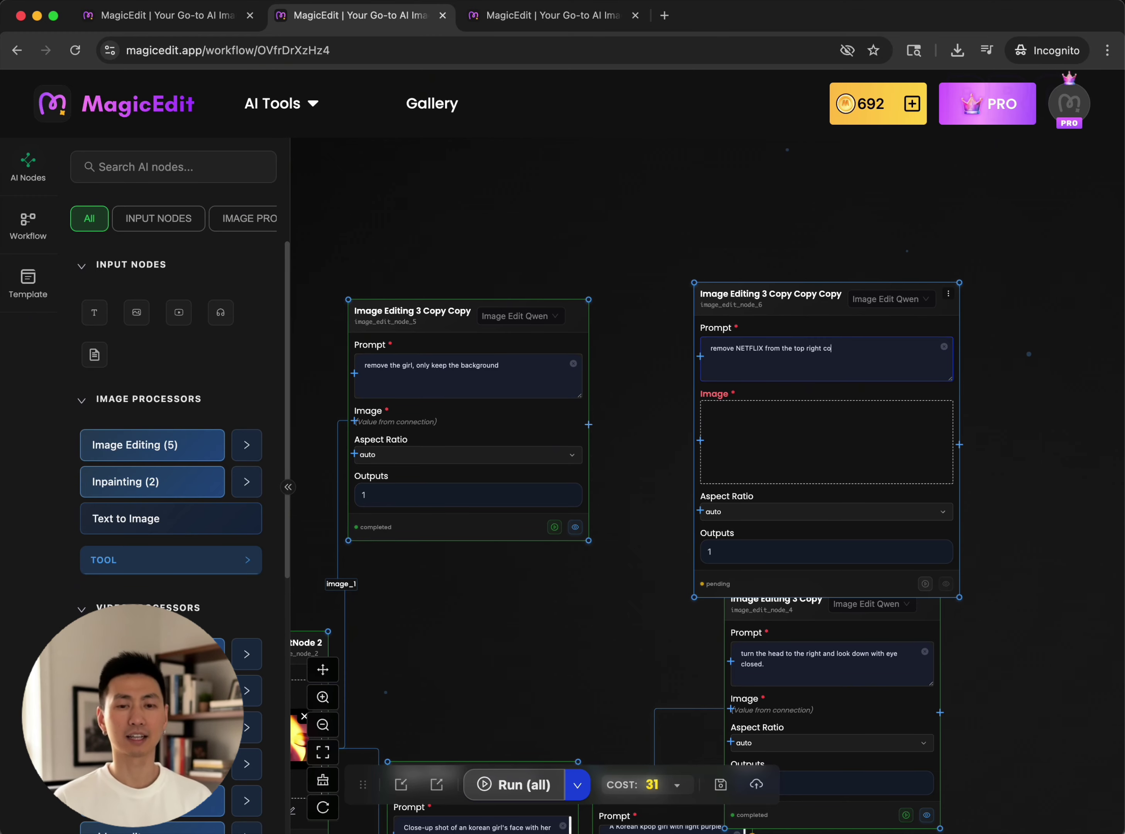
drag(589, 424, 703, 448)
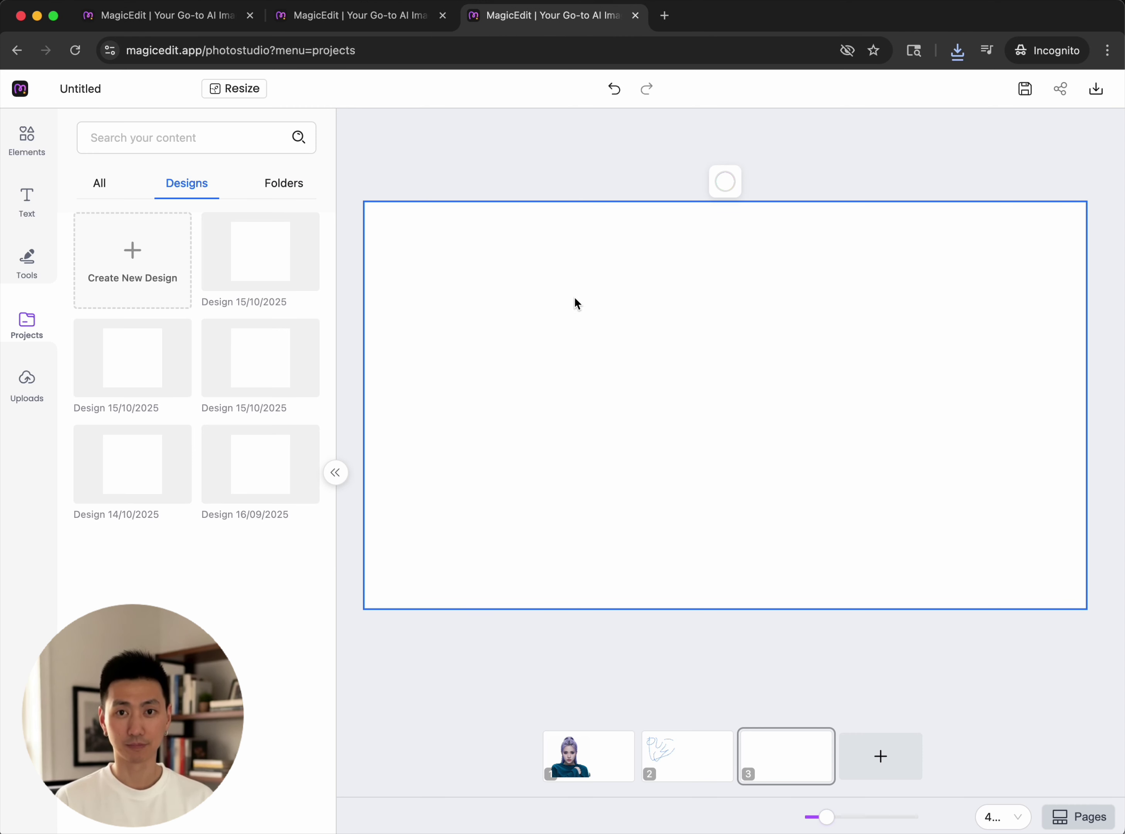
Step: Switch to the photo studio and upload the background image frame1_bg.jpeg
click(208, 147)
click(16, 385)
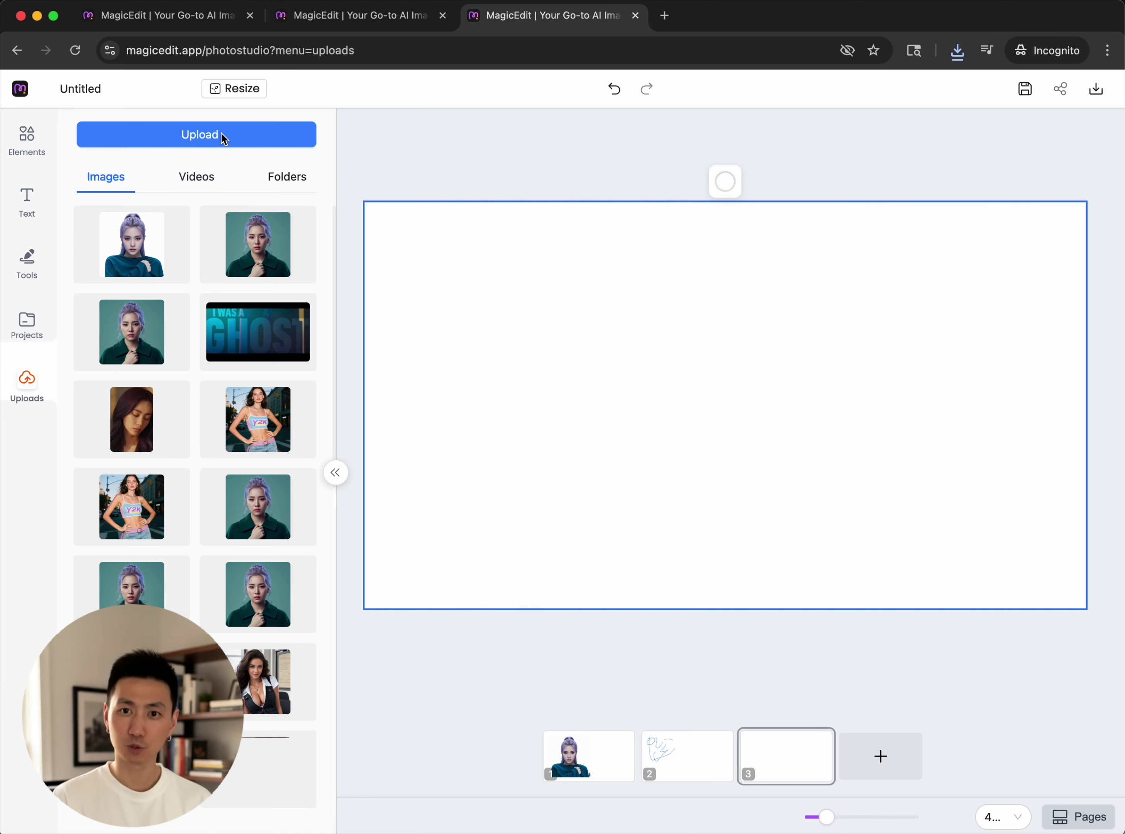
click(221, 138)
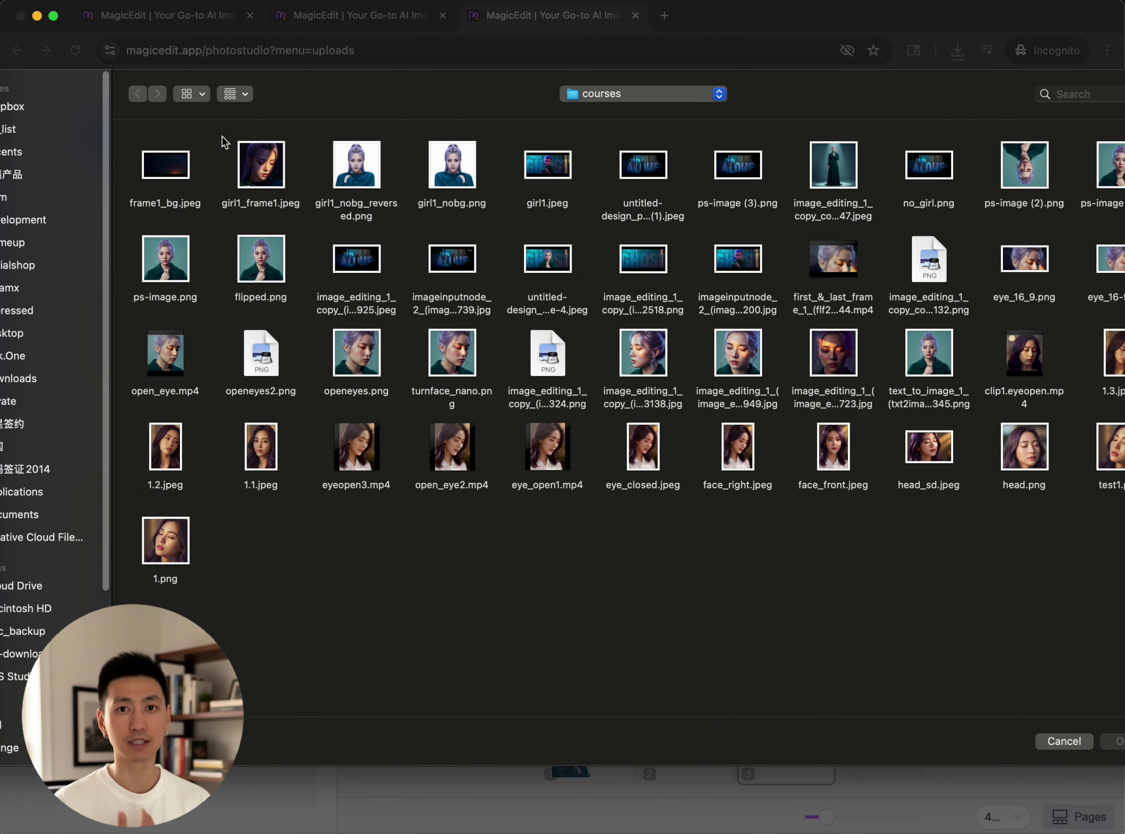
double_click(168, 175)
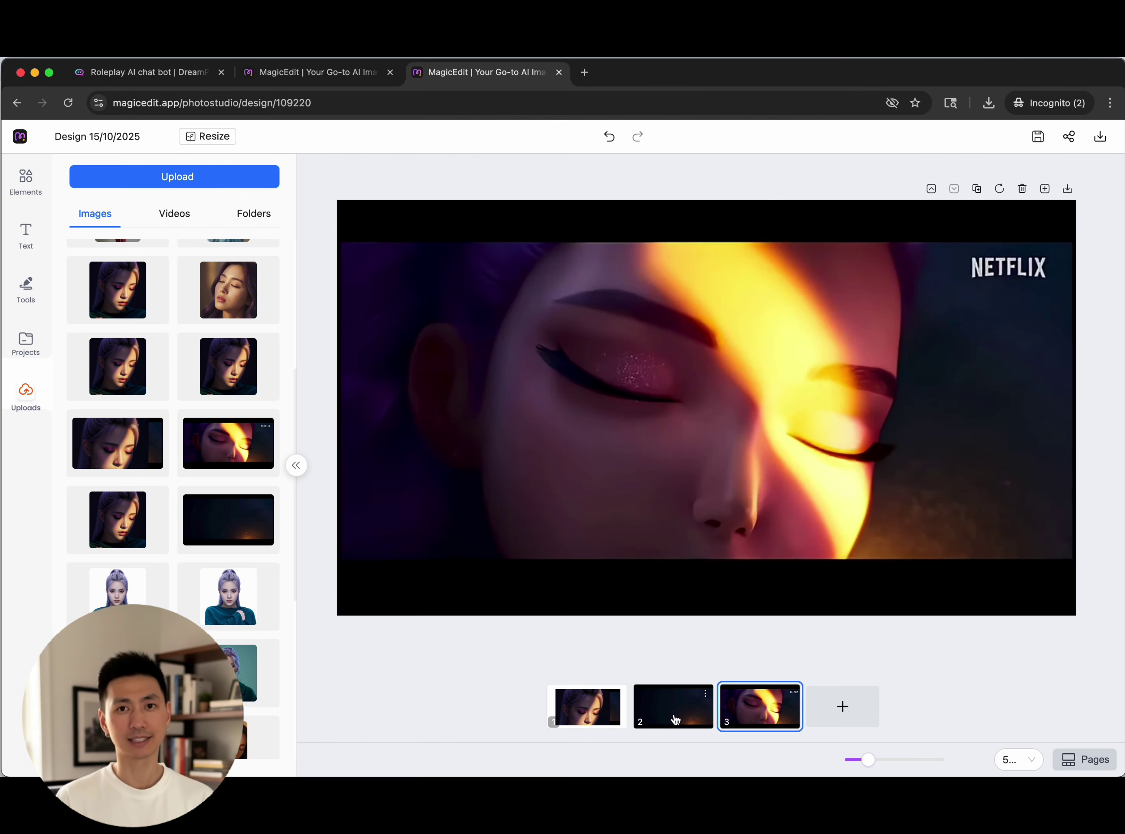
Step: Resize and reposition the cut-out girl over the dark background on page 2 to match the framing of the original animated frame
click(736, 410)
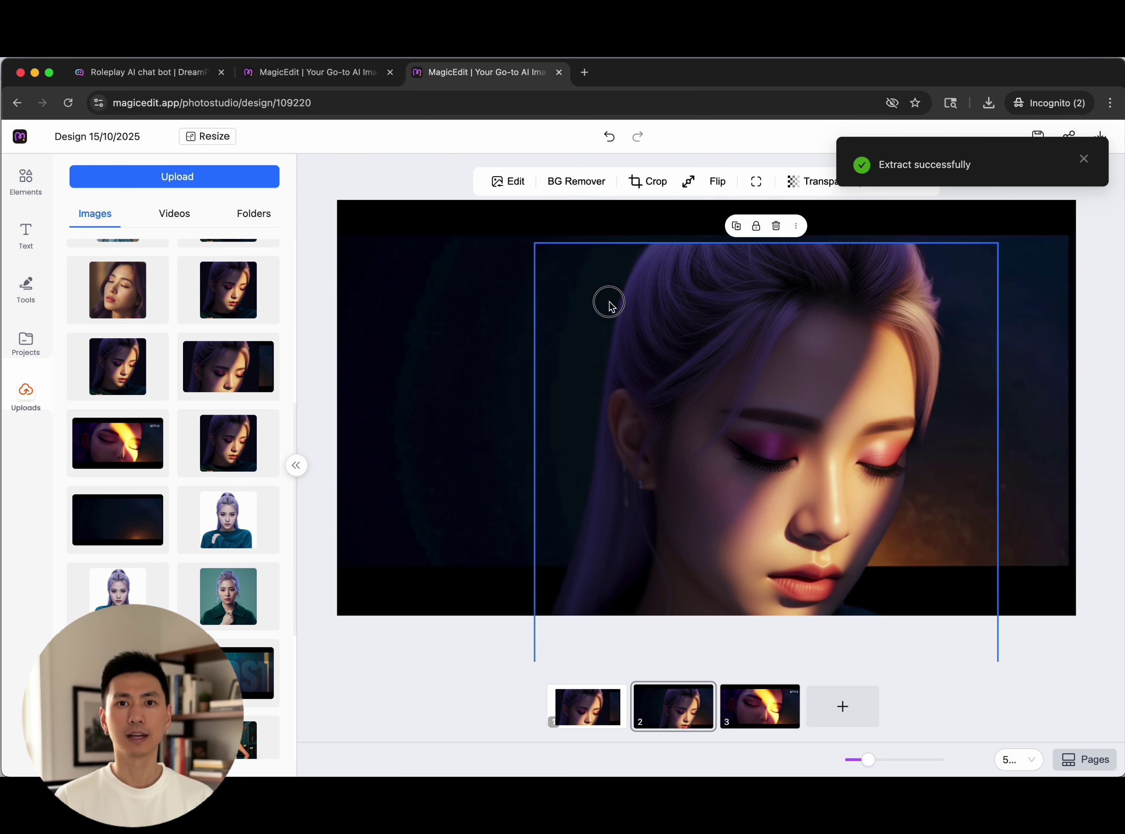
drag(534, 243, 736, 246)
drag(1032, 452, 701, 314)
drag(889, 532, 746, 548)
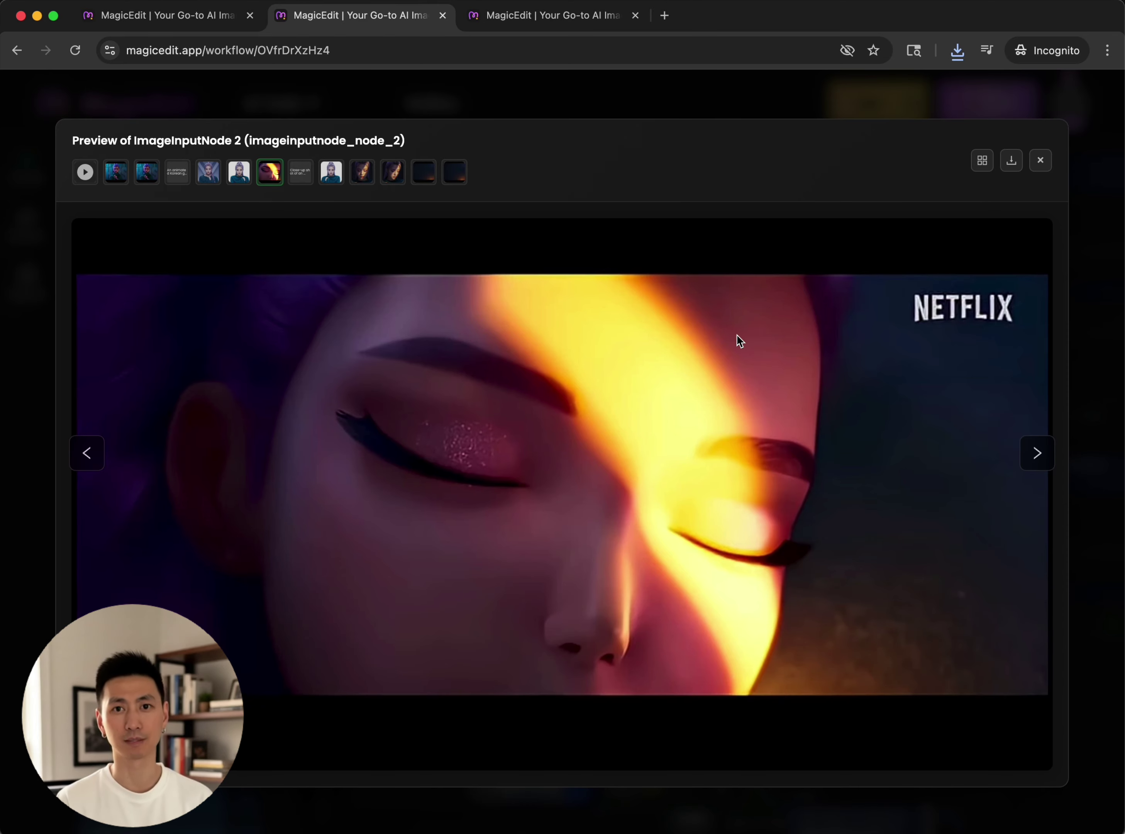
Step: Save the Video Input 1 frame showing the girl's open eye as an image node and move that node aside
click(1040, 160)
click(480, 432)
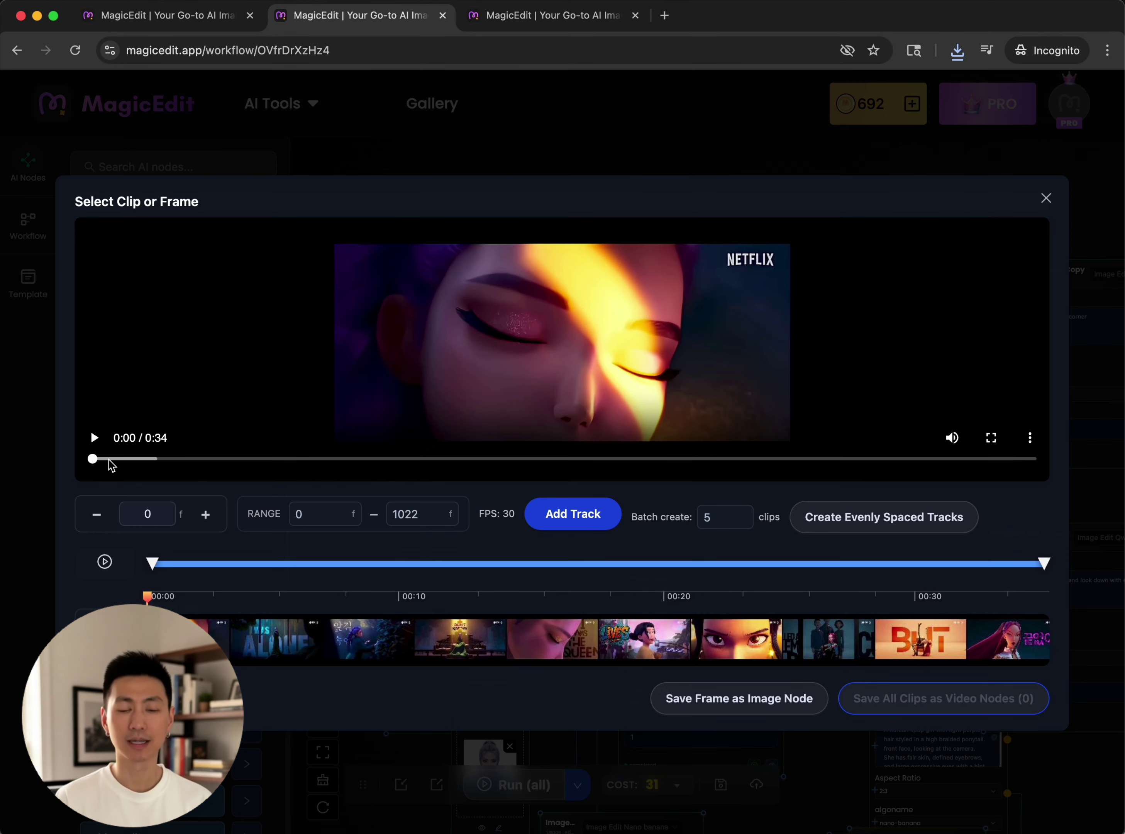
click(96, 459)
drag(97, 459, 133, 460)
key(Escape)
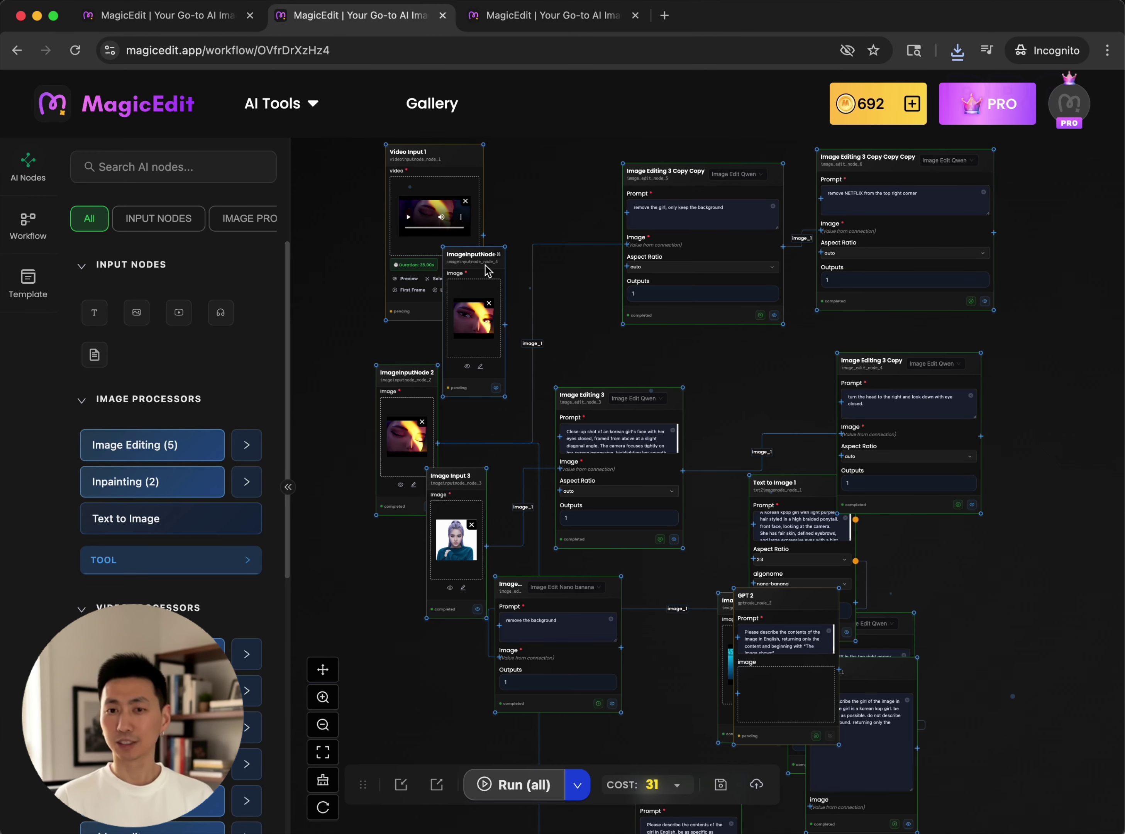
drag(471, 253, 441, 239)
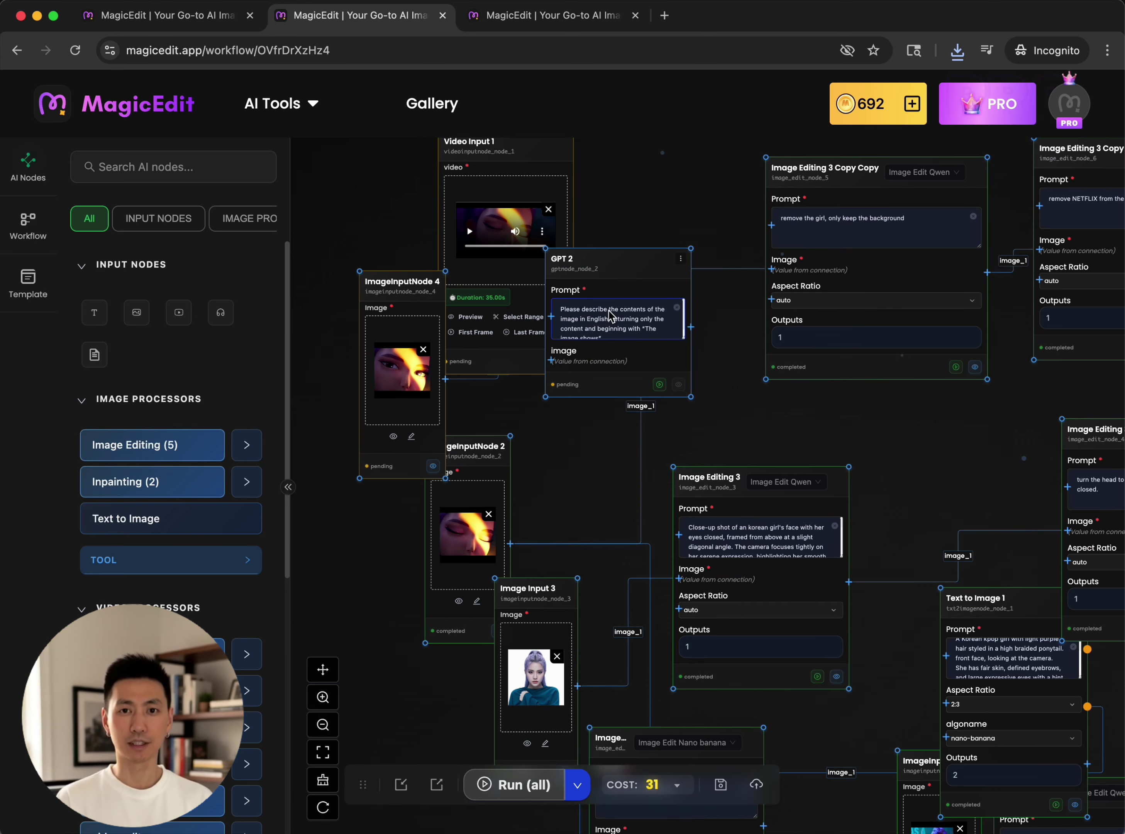
Step: Rewrite the GPT 2 prompt as "Please describe the eye of the girl in English, including the lighting." and run the node
drag(620, 308, 578, 319)
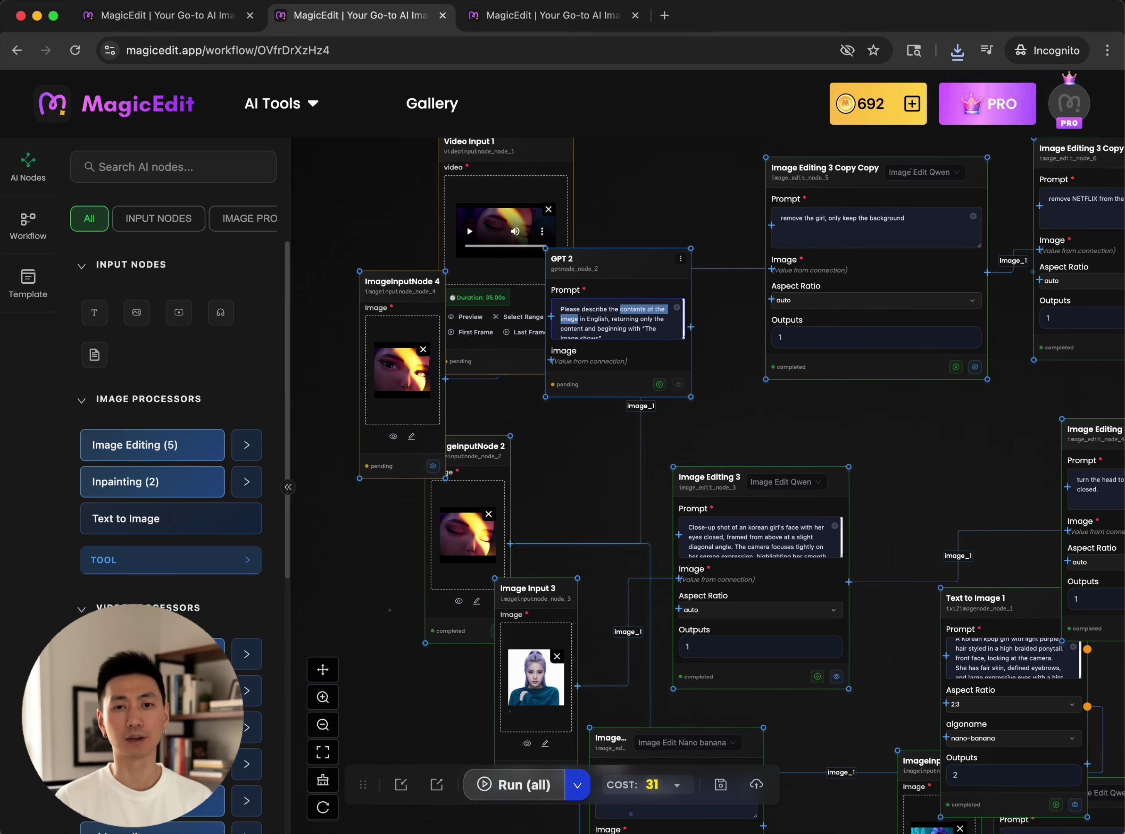
text(eye of the)
click(584, 319)
key(super+shift+Down)
key(BackSpace)
text(in English, in)
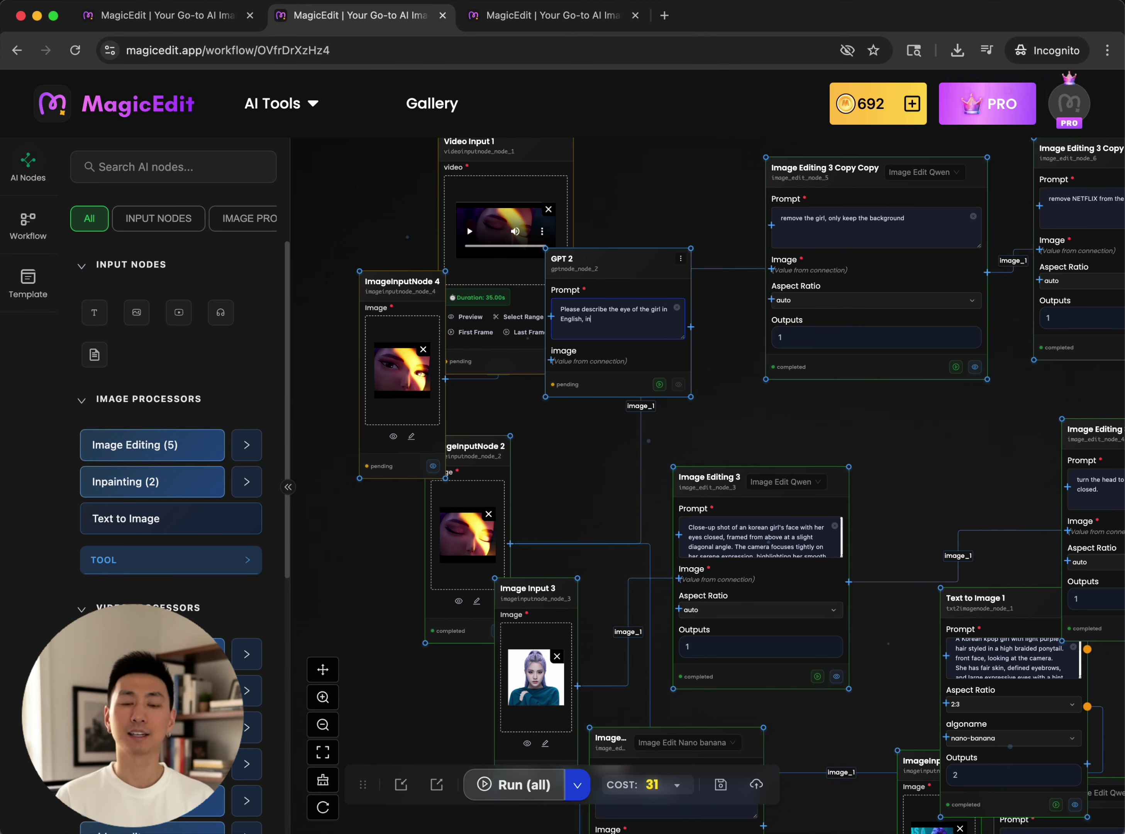
text(lcuding lighting)
text(cluding the lighting.)
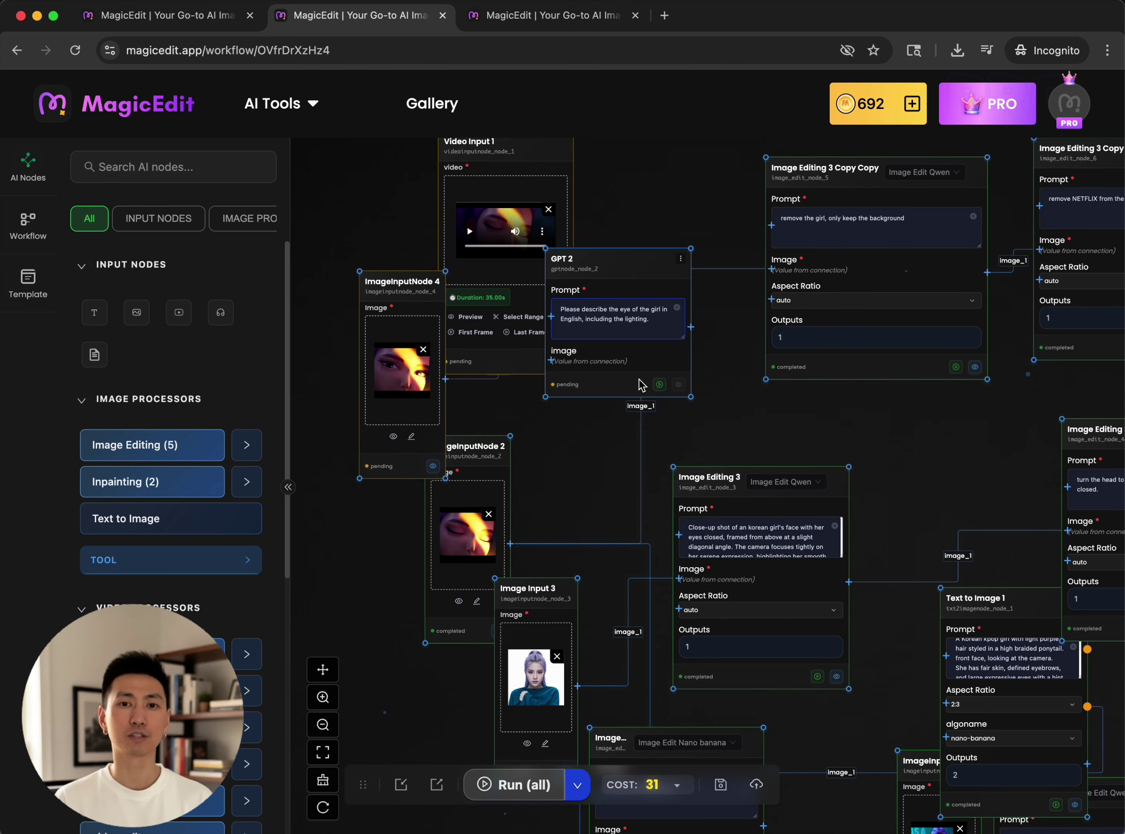
click(659, 384)
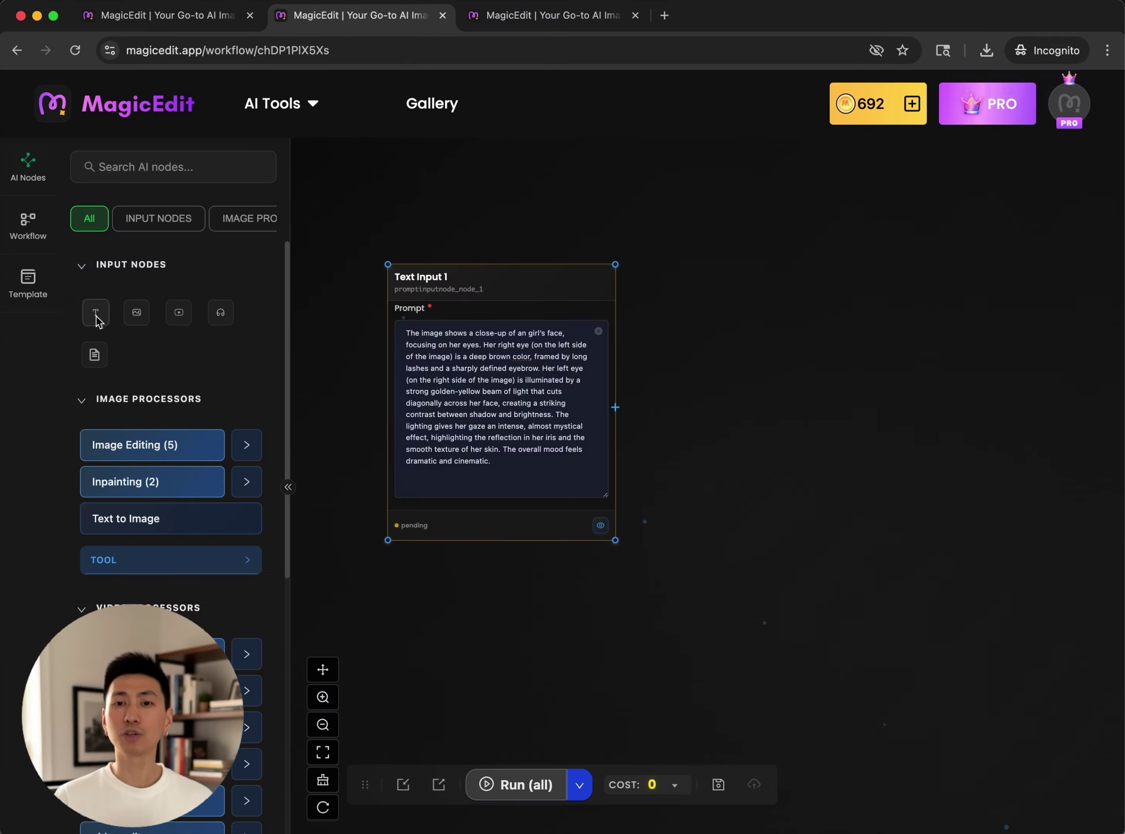
Step: Add an Image Input node beside Text Input 1 in the new workflow and load frame1_liveaction.jpeg into it
drag(136, 312, 703, 315)
click(697, 392)
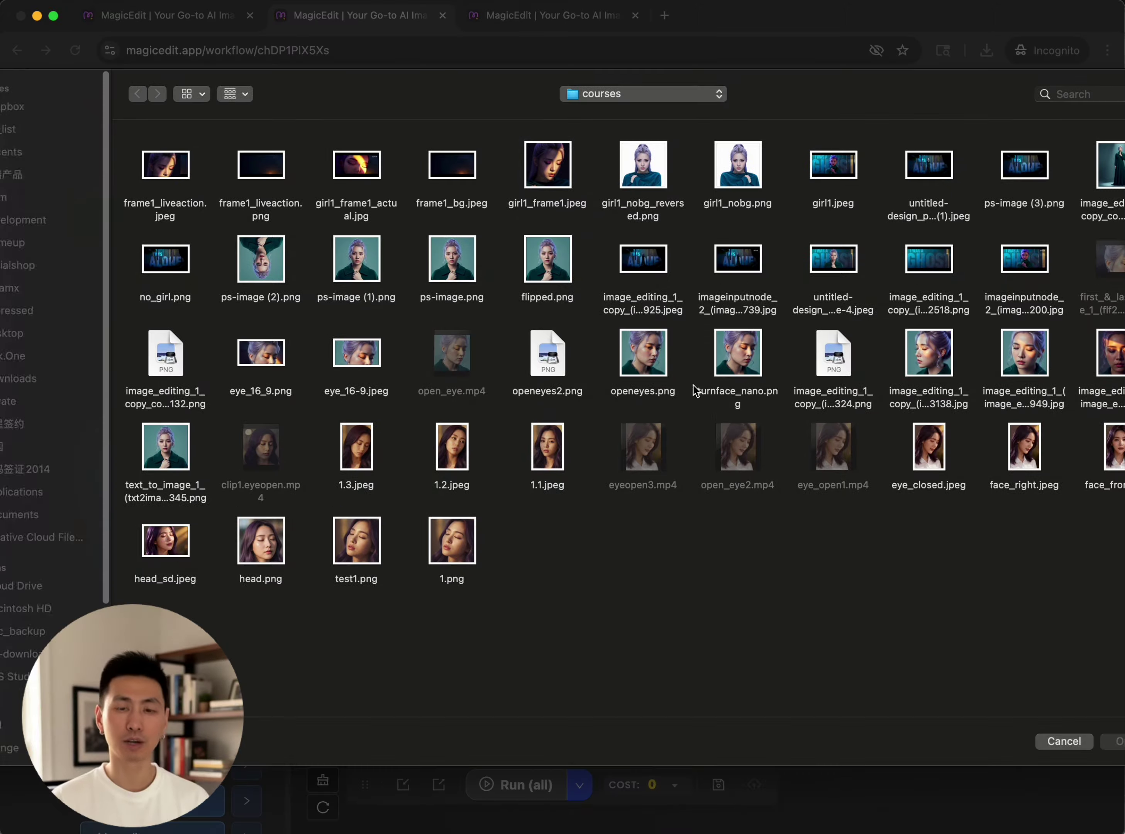
double_click(197, 188)
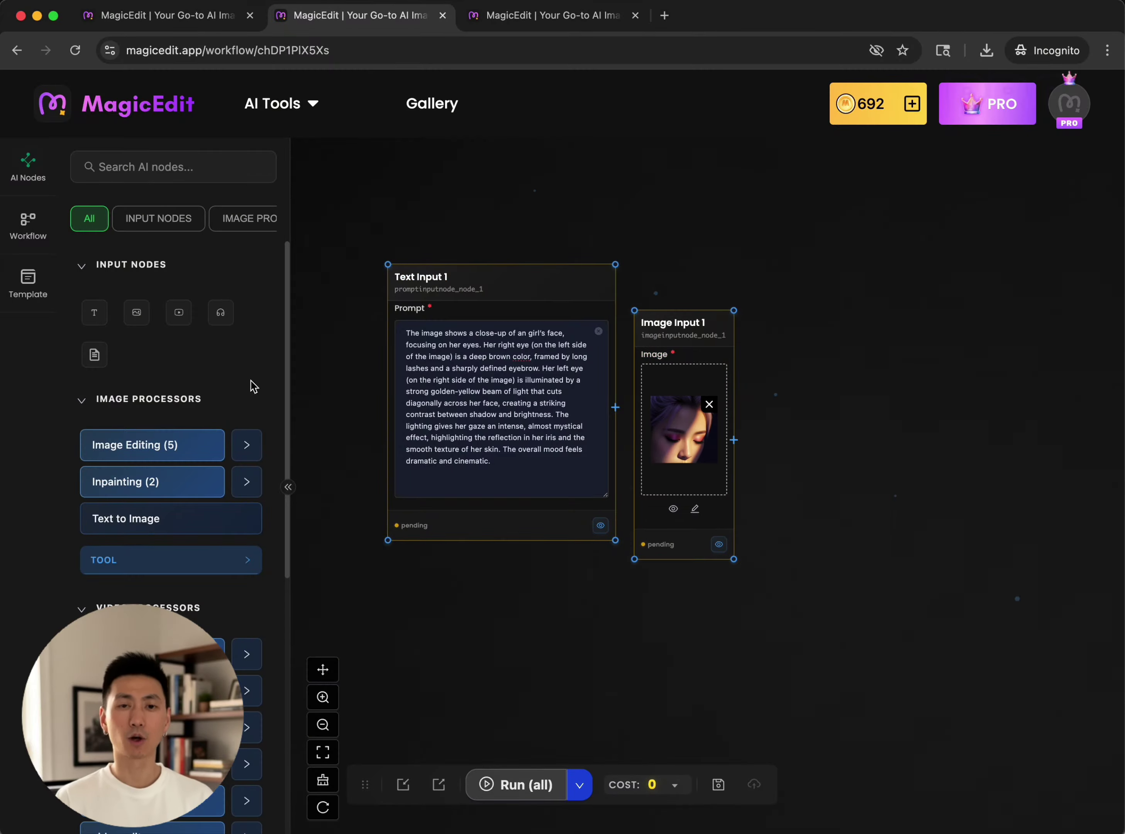
Step: Add an Image Editing node, connect Text Input 1 to its prompt and Image Input 1 to its image, and run it
click(153, 444)
drag(745, 446, 866, 227)
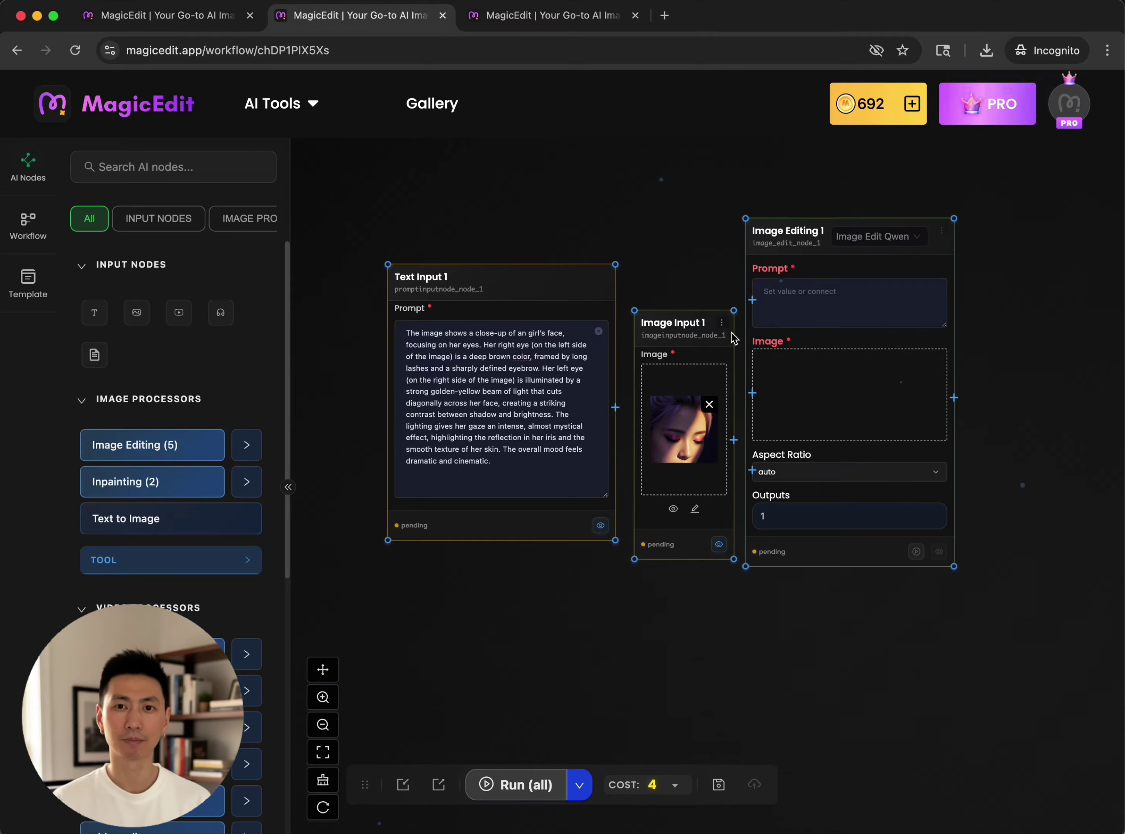
drag(681, 325, 591, 438)
drag(644, 552, 754, 393)
drag(616, 407, 756, 293)
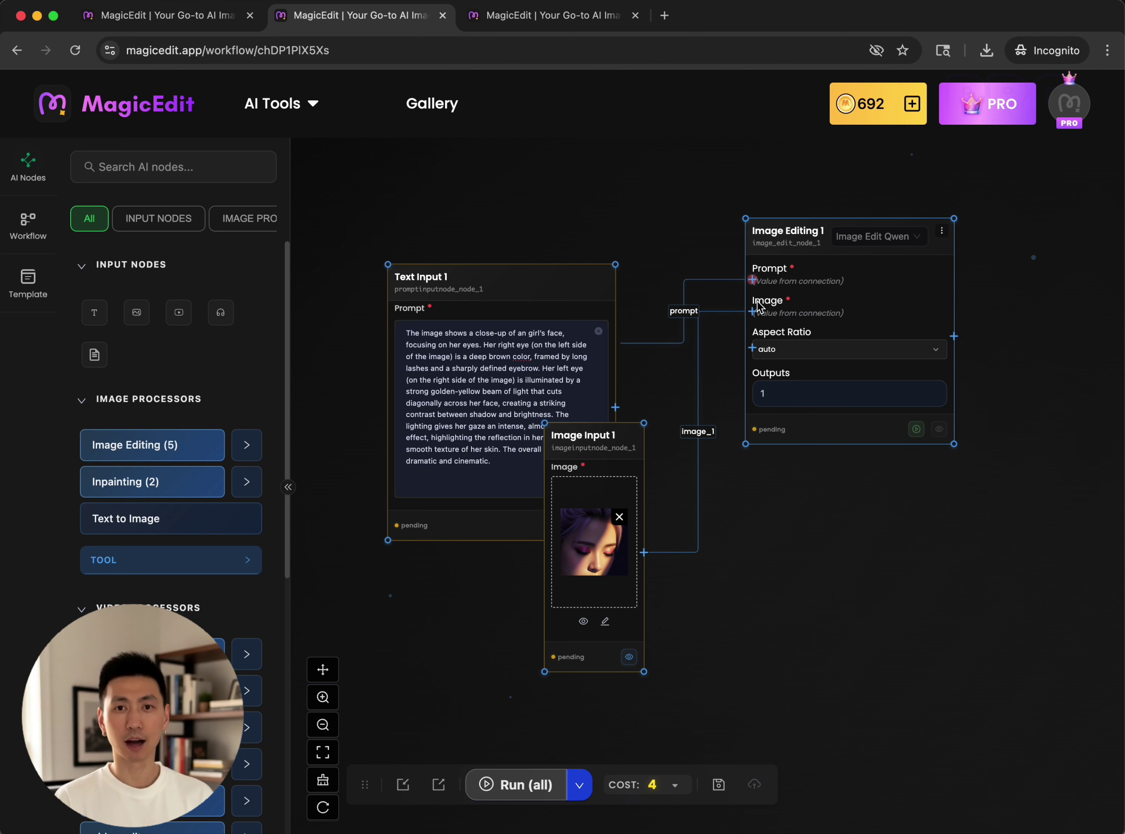
click(917, 430)
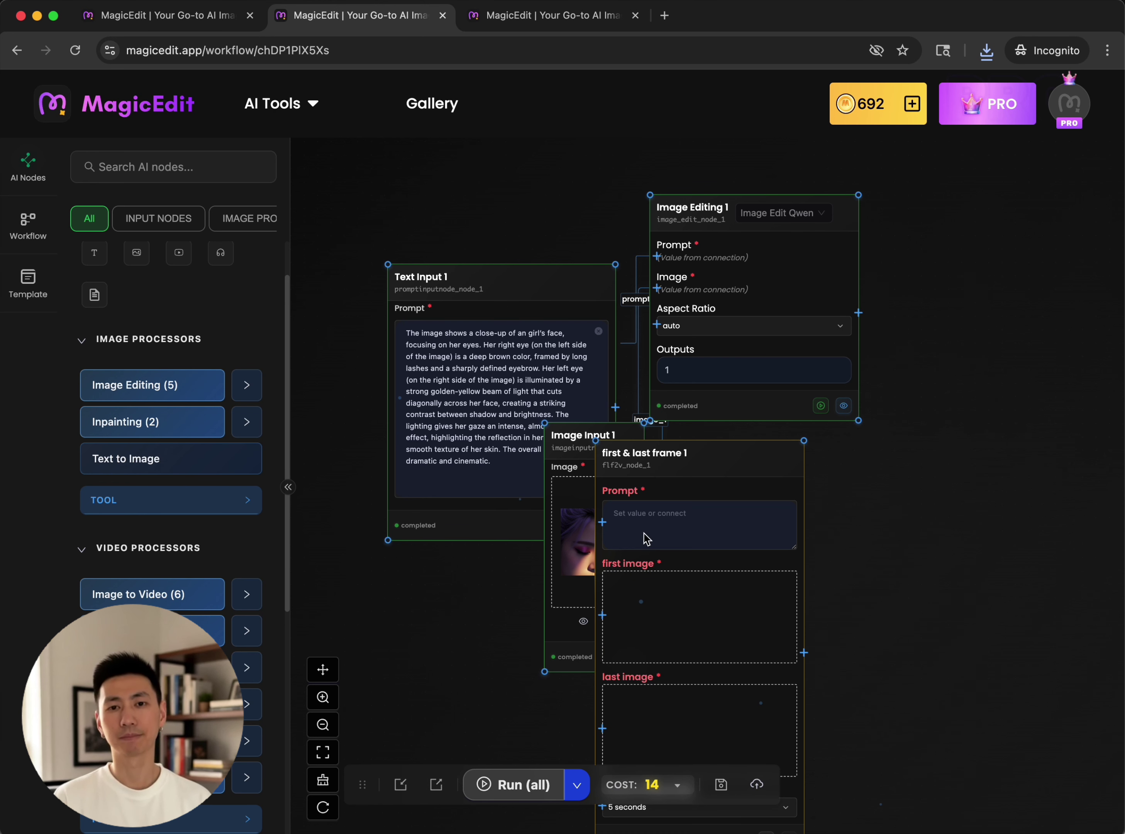
Step: Connect Image Input 1 as the first image and Image Editing 1 as the last image of the first & last frame node
drag(726, 465, 977, 314)
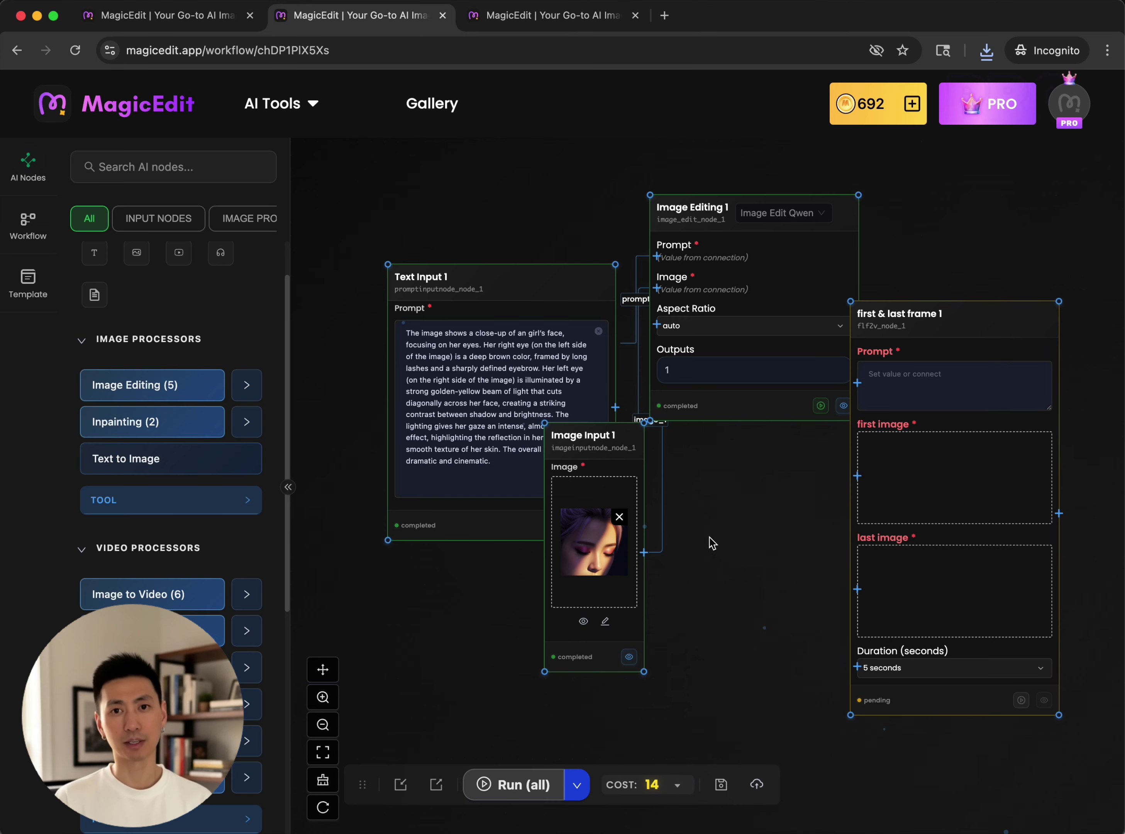
drag(644, 551, 852, 475)
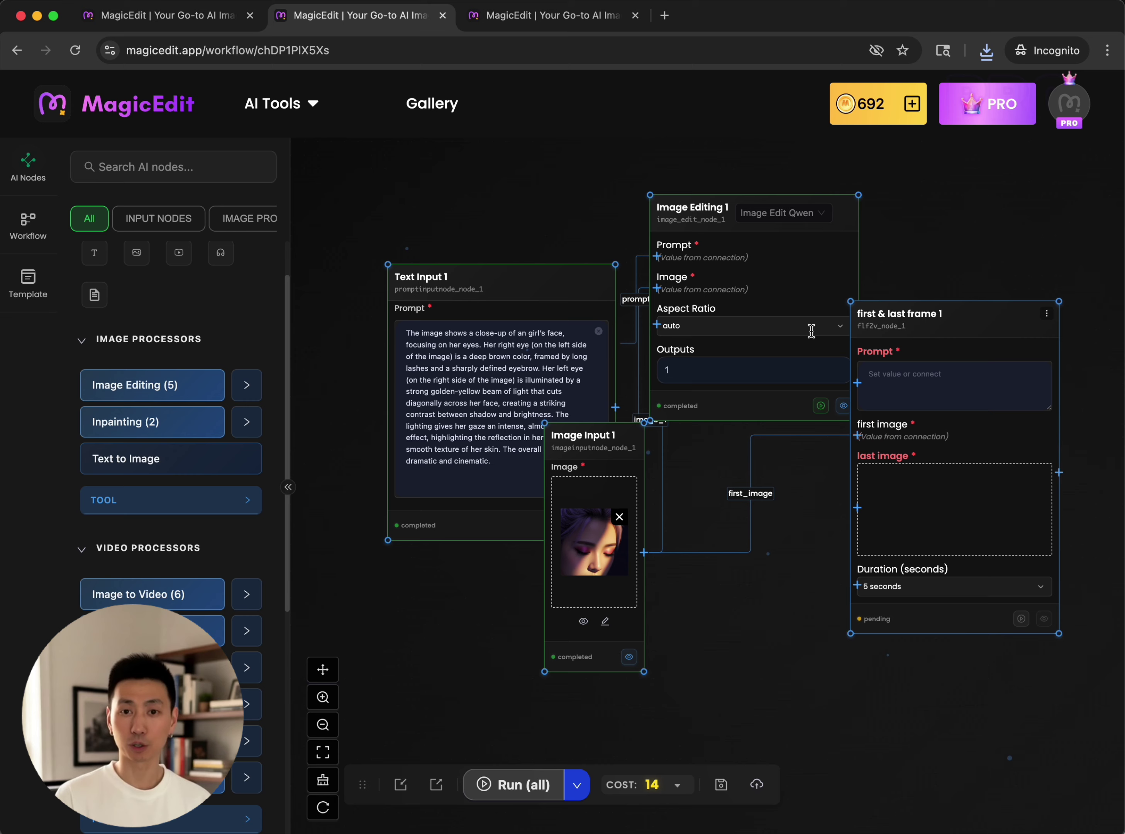
click(780, 213)
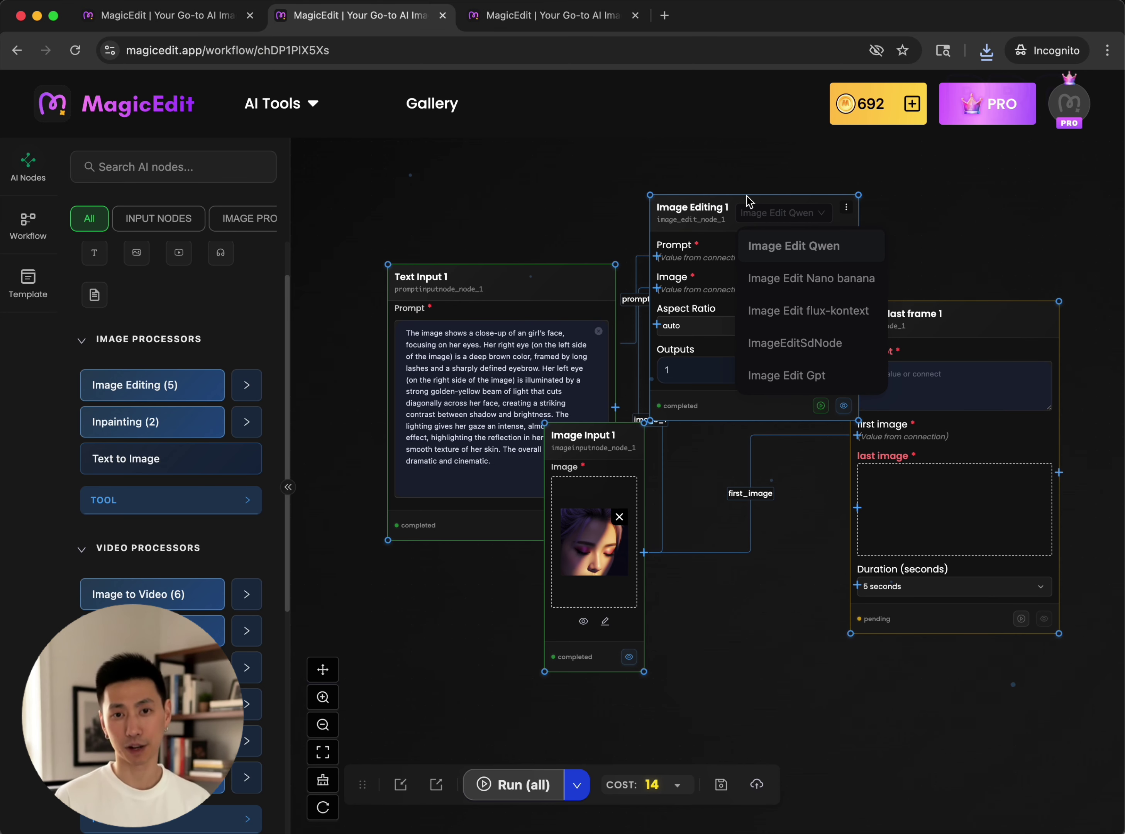
drag(742, 206, 624, 204)
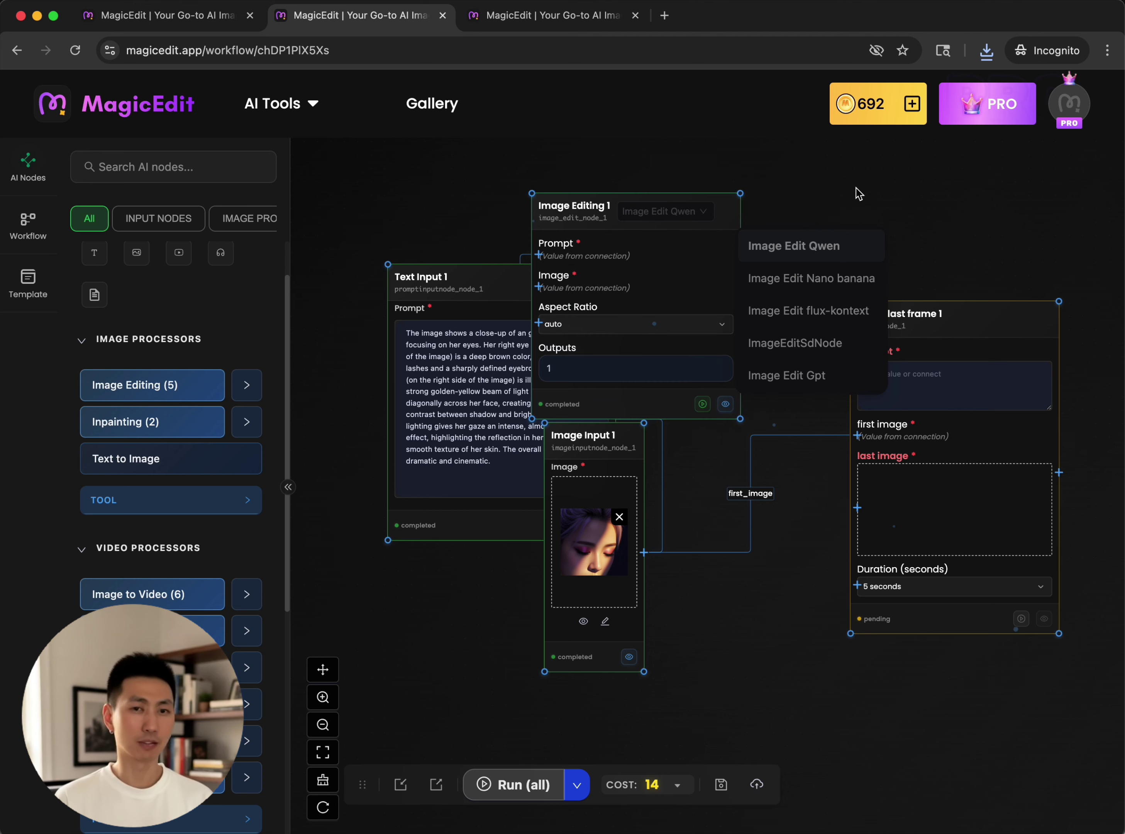
click(800, 248)
drag(742, 311, 857, 509)
Step: Enter "the girl suddenly opens her eyes" as the first & last frame node's prompt, generate the video and close its preview
click(914, 386)
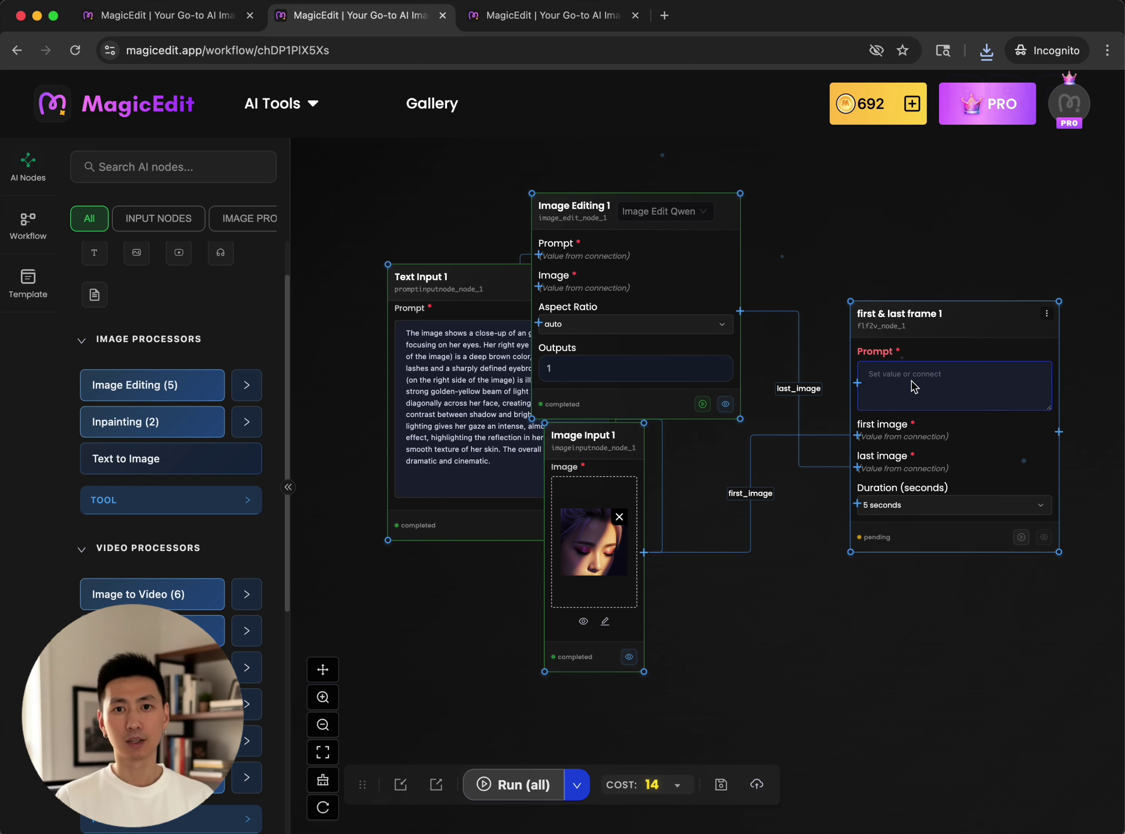
text(the girl suddenly)
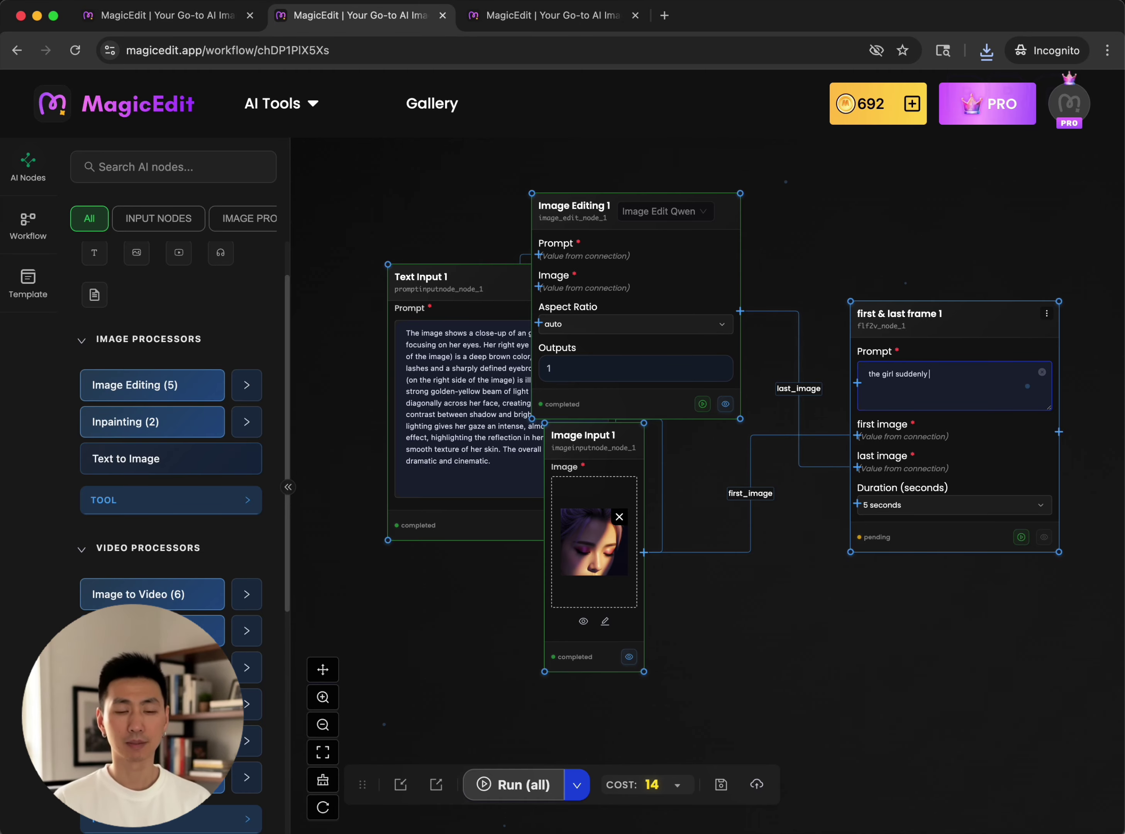
text( opens her)
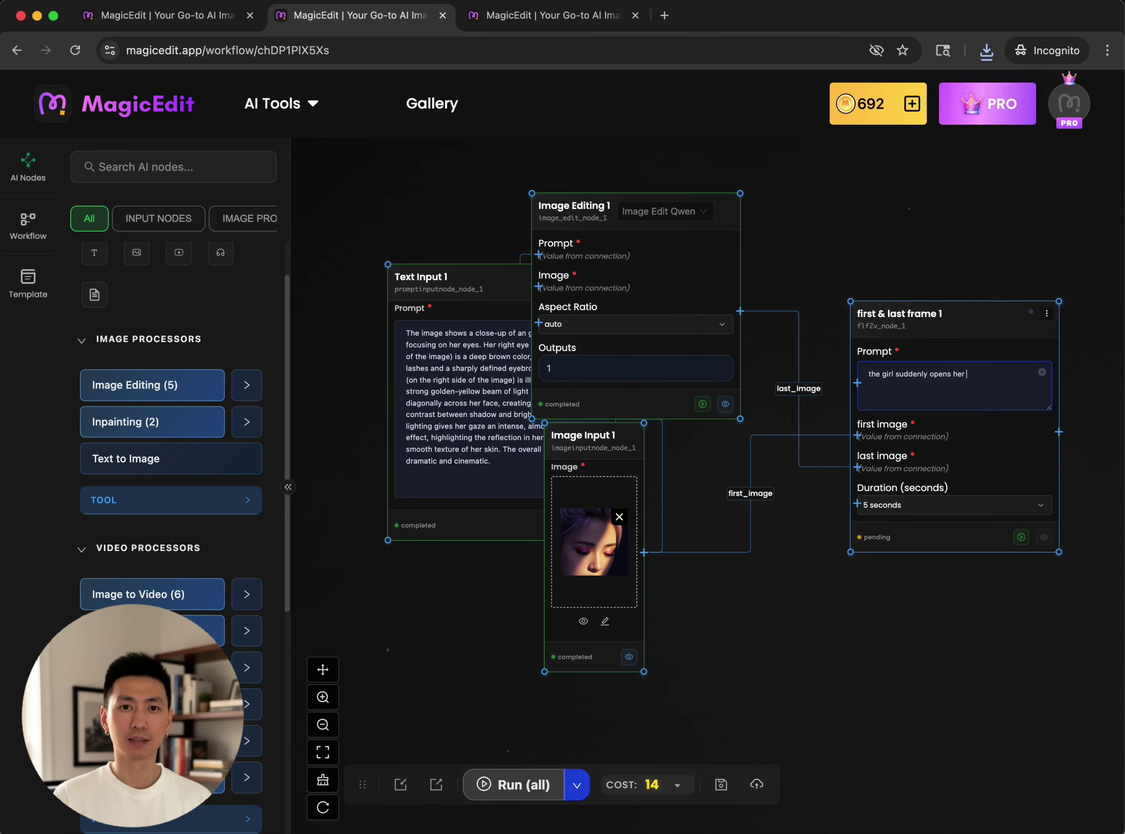
text( eyes)
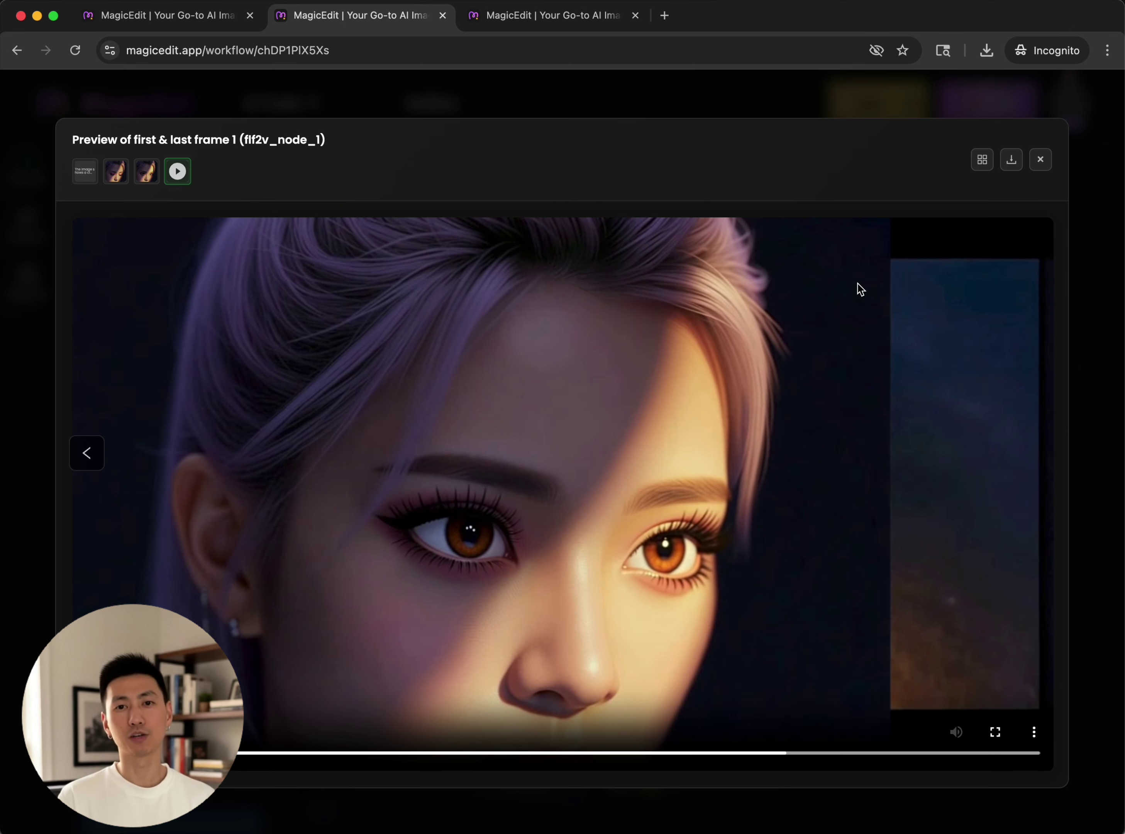
click(1040, 159)
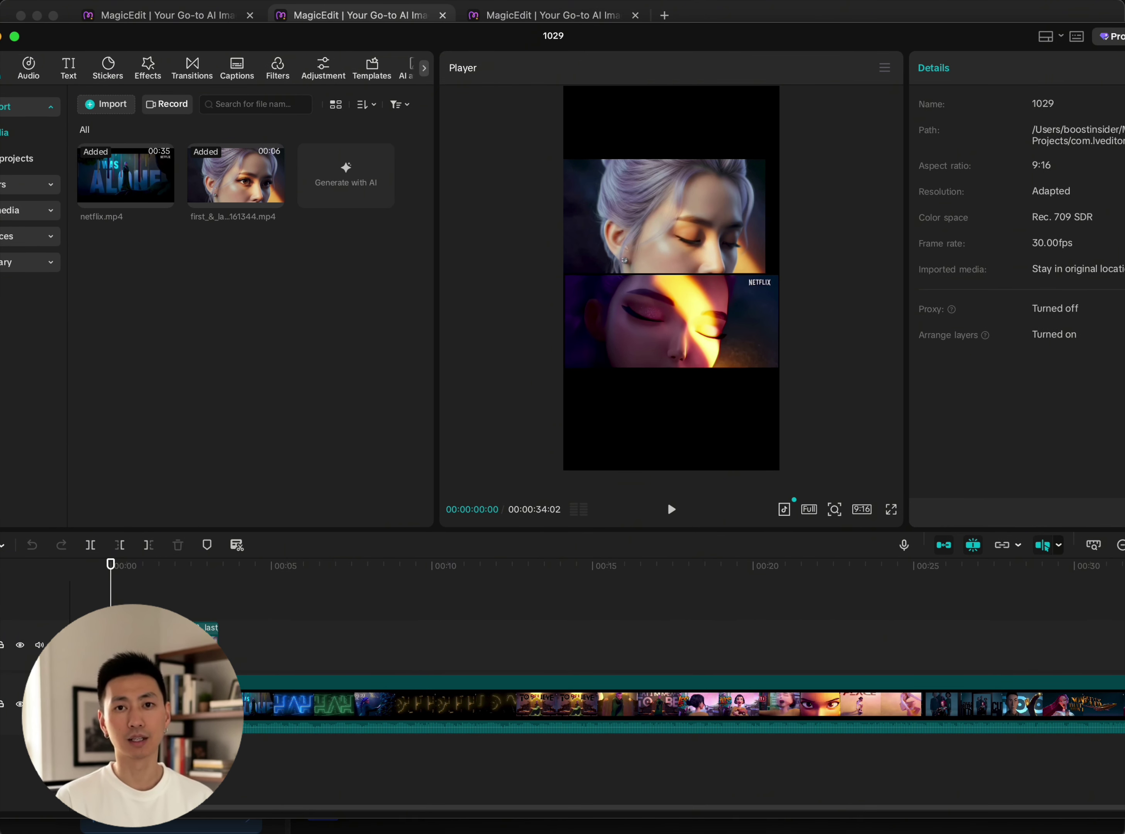
Step: In CapCut, place openeye_clip.mp4 at the start of a track above netflix.mp4 and move its picture up to Y 658
click(662, 214)
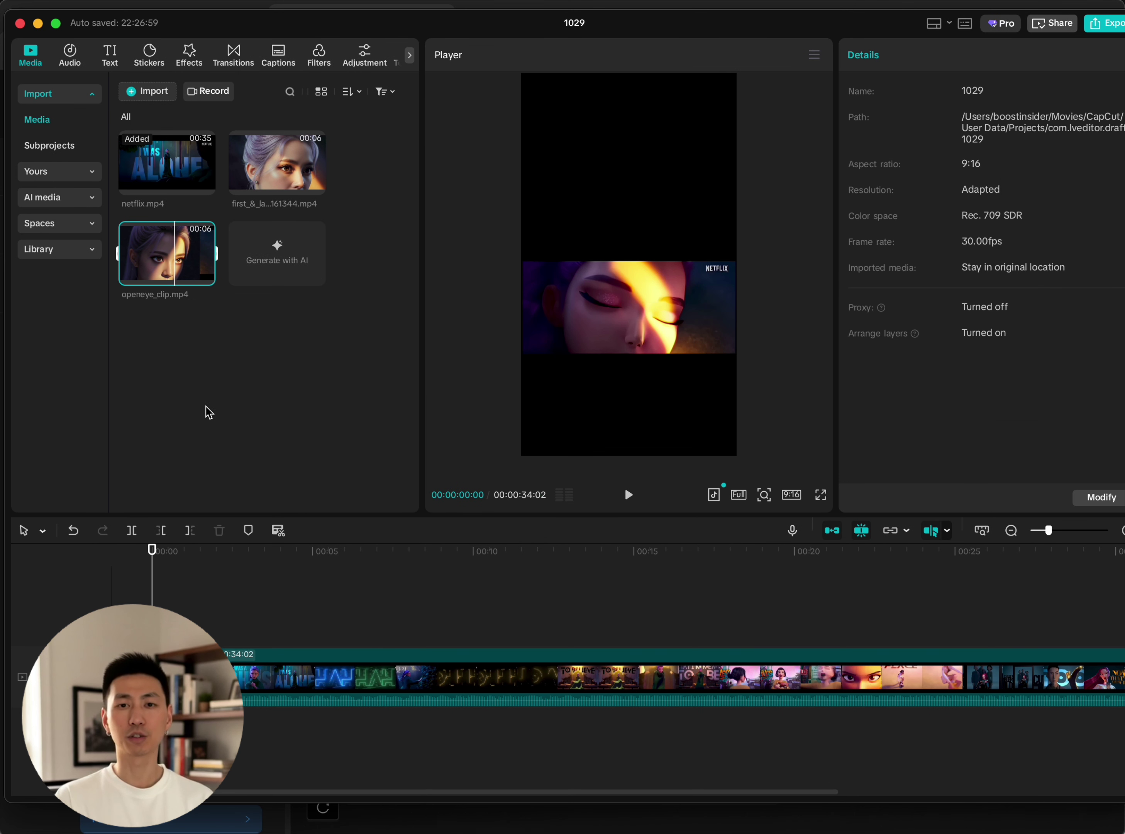
click(208, 277)
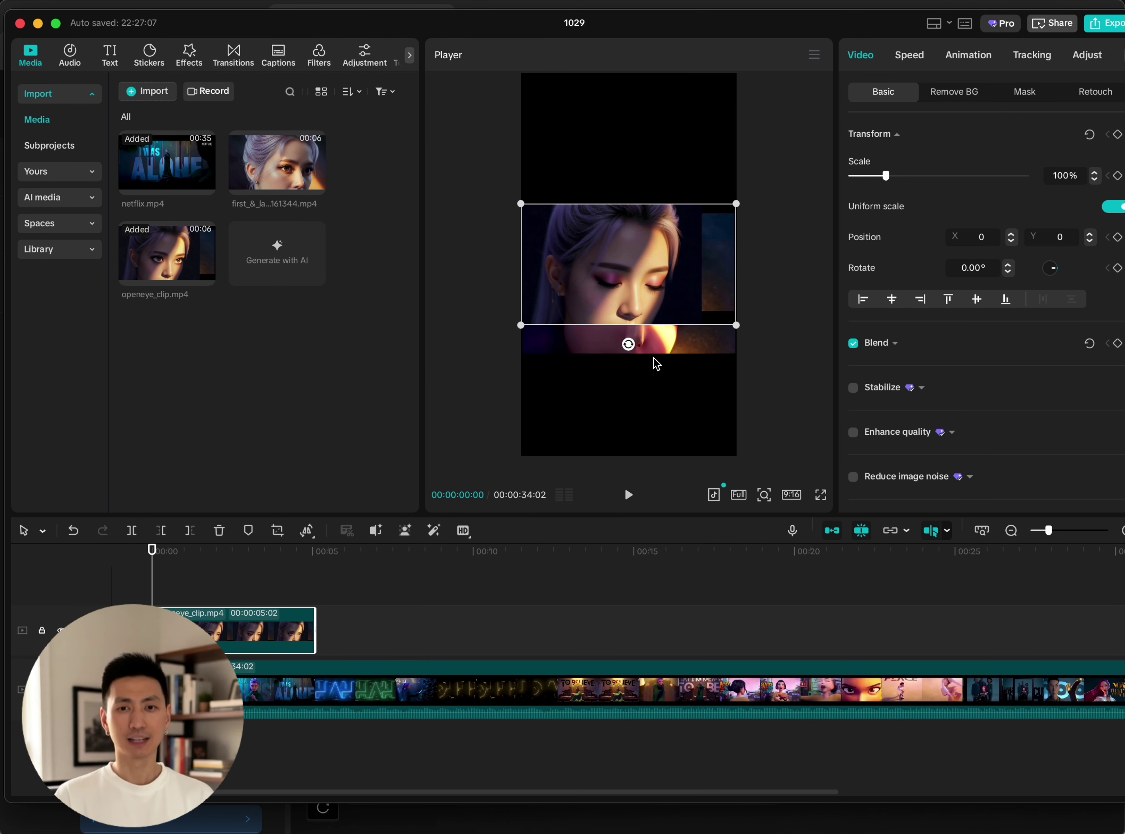
drag(642, 316, 644, 249)
Step: Find where the Netflix shot ends, speed openeye_clip.mp4 up to 5.00x to match it, and play the comparison
click(182, 590)
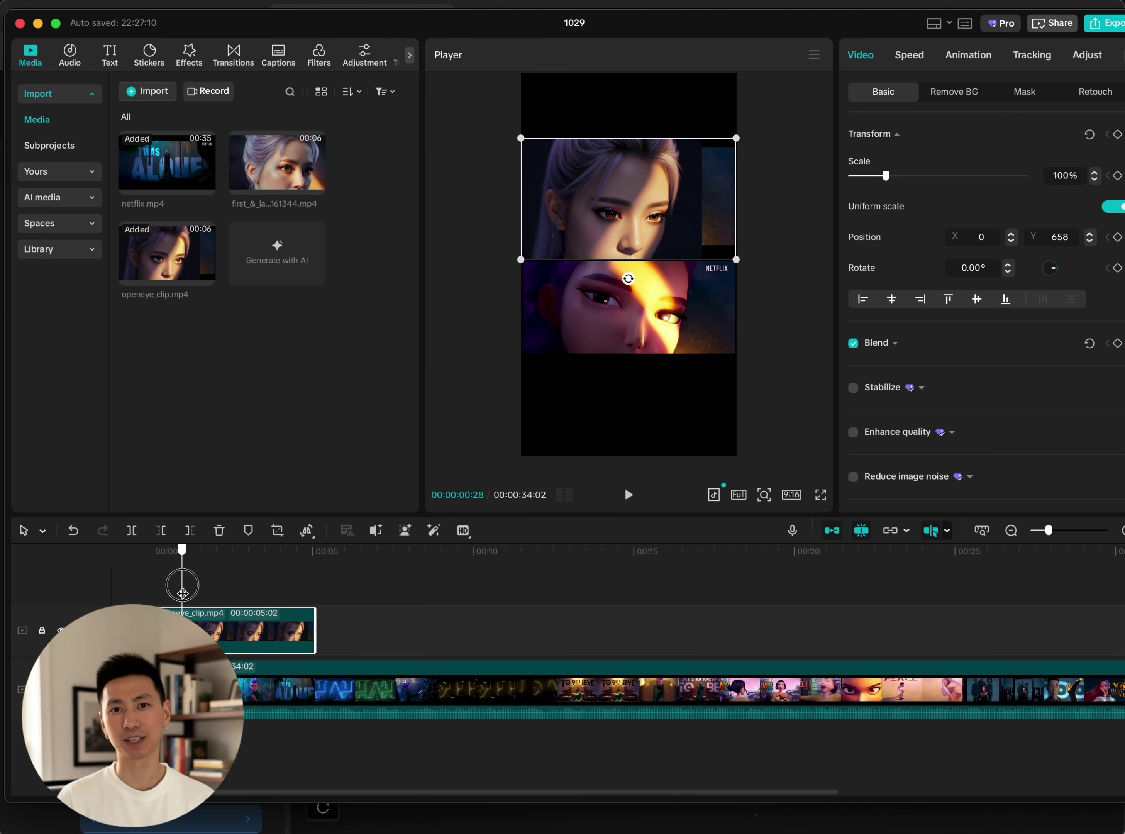
drag(182, 592, 188, 592)
click(911, 56)
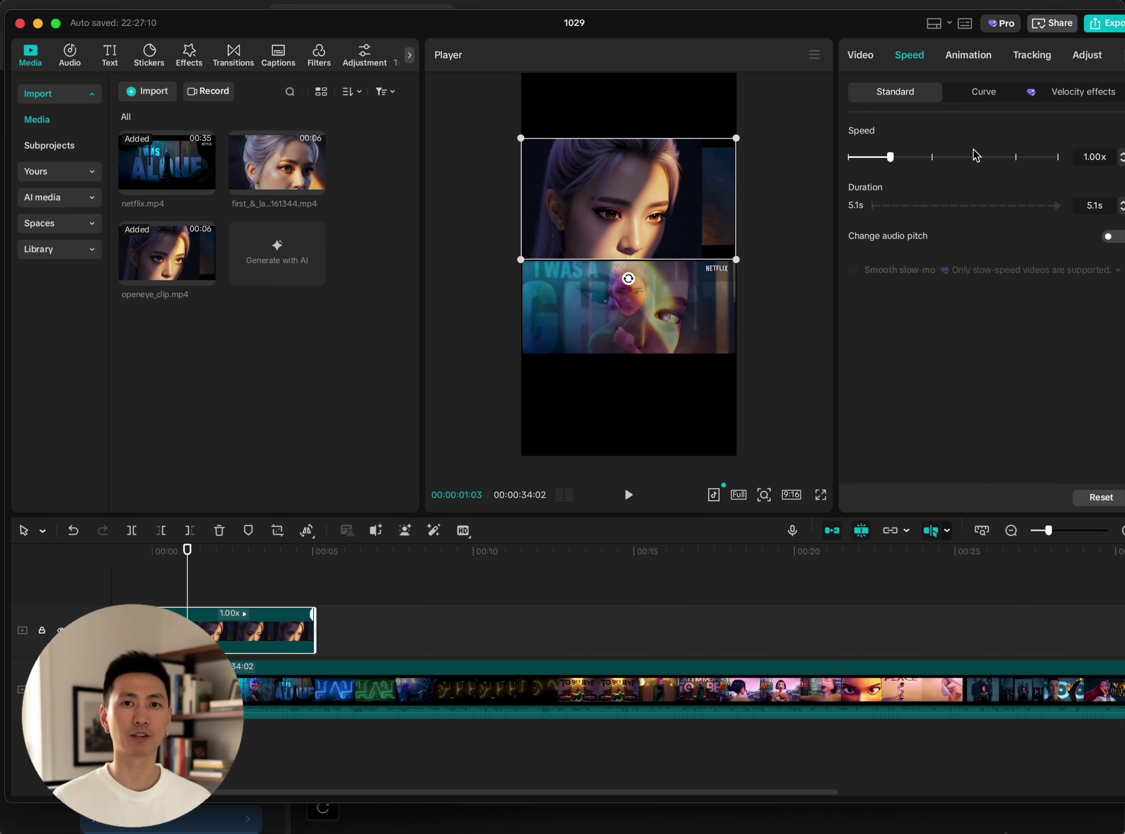
drag(932, 157, 974, 158)
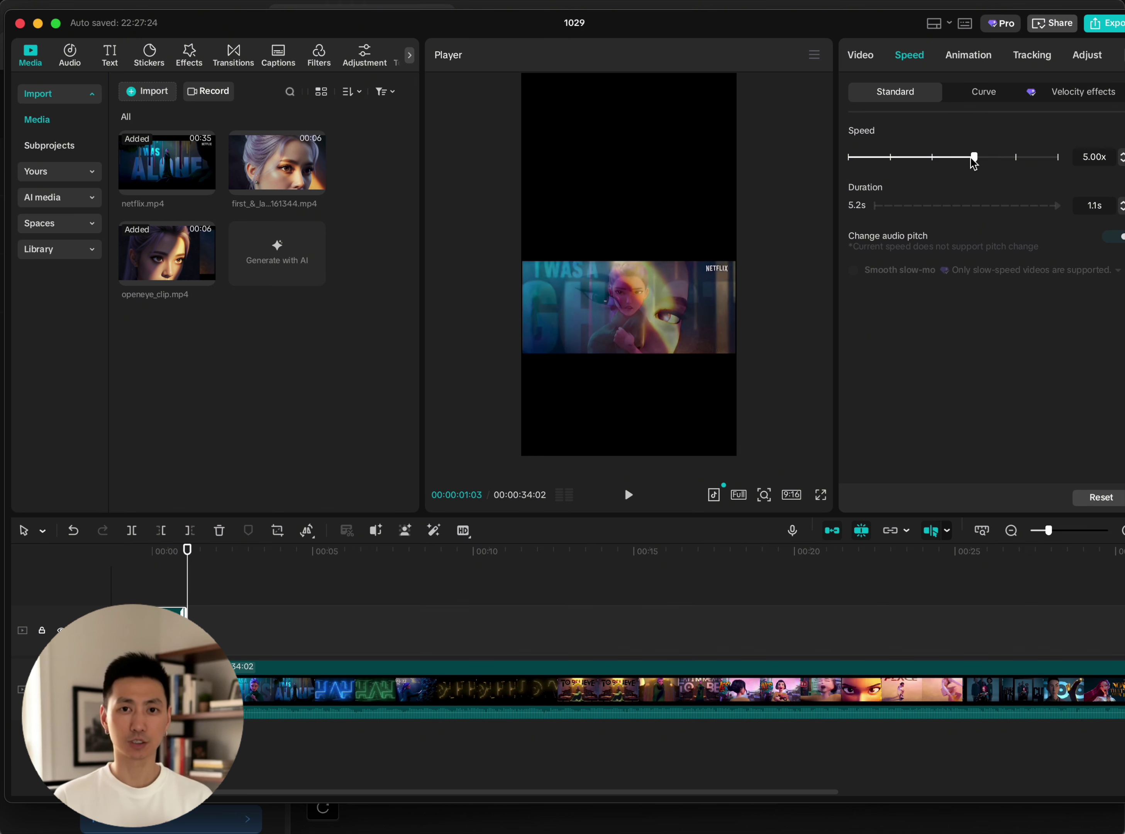
click(482, 402)
key(space)
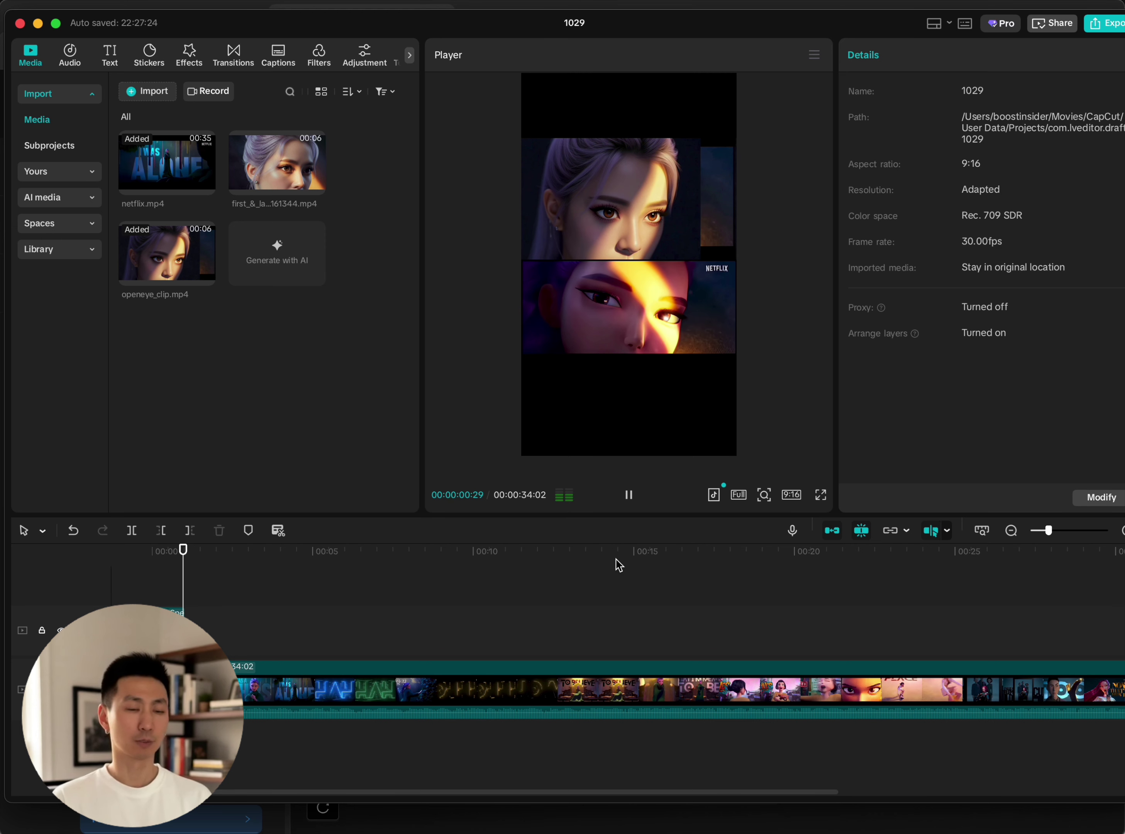